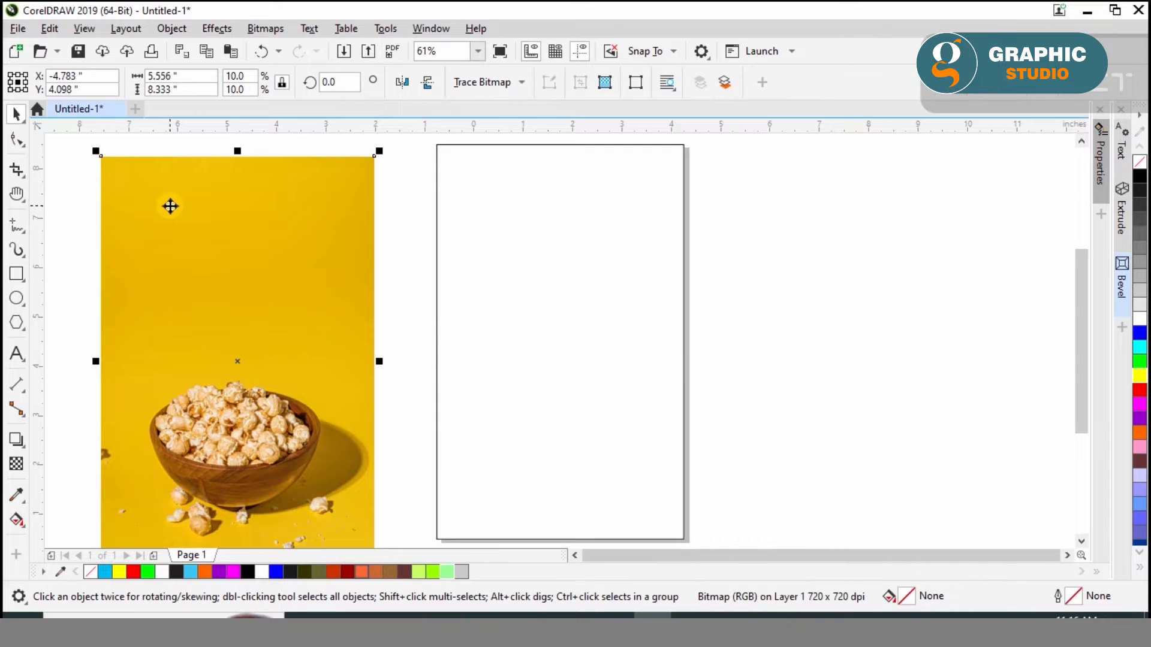
PowerClip the popcorn photo inside the 5 x 8 inch page frame
{"action": "left_click", "coordinate": [236, 351]}
{"action": "left_click", "coordinate": [471, 342]}
{"action": "left_click", "coordinate": [345, 363]}
{"action": "left_click", "coordinate": [501, 349]}
Edit the PowerClip contents and widen the popcorn photo to about 6 inches, placed so that it covers the frame
{"action": "left_click", "coordinate": [83, 150]}
{"action": "left_click", "coordinate": [564, 317]}
{"action": "left_click_drag", "start_coordinate": [702, 341], "coordinate": [713, 342]}
{"action": "left_click_drag", "start_coordinate": [620, 396], "coordinate": [619, 407]}
Apply a vertical linear transparency to the photo, fading the yellow background from the popcorn's top edge upward
{"action": "left_click", "coordinate": [15, 463]}
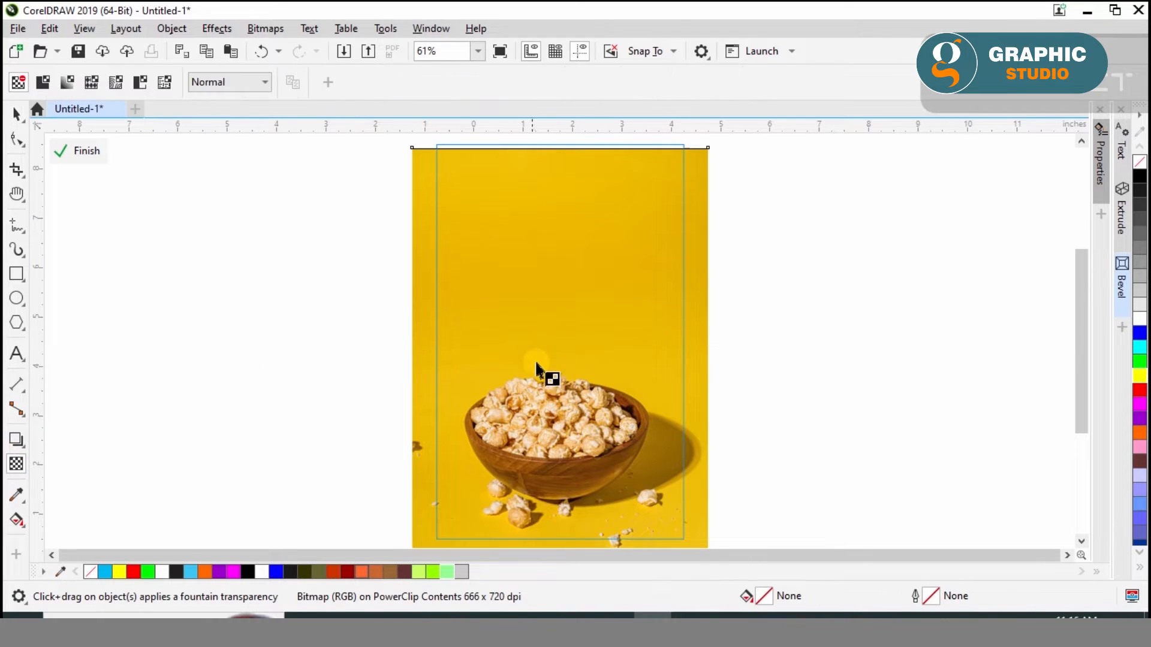
{"action": "left_click_drag", "start_coordinate": [547, 256], "coordinate": [547, 254]}
{"action": "left_click_drag", "start_coordinate": [547, 368], "coordinate": [546, 378]}
{"action": "left_click_drag", "start_coordinate": [545, 254], "coordinate": [544, 275]}
{"action": "left_click_drag", "start_coordinate": [546, 359], "coordinate": [546, 274]}
{"action": "left_click_drag", "start_coordinate": [543, 372], "coordinate": [545, 374]}
{"action": "left_click_drag", "start_coordinate": [547, 325], "coordinate": [548, 338]}
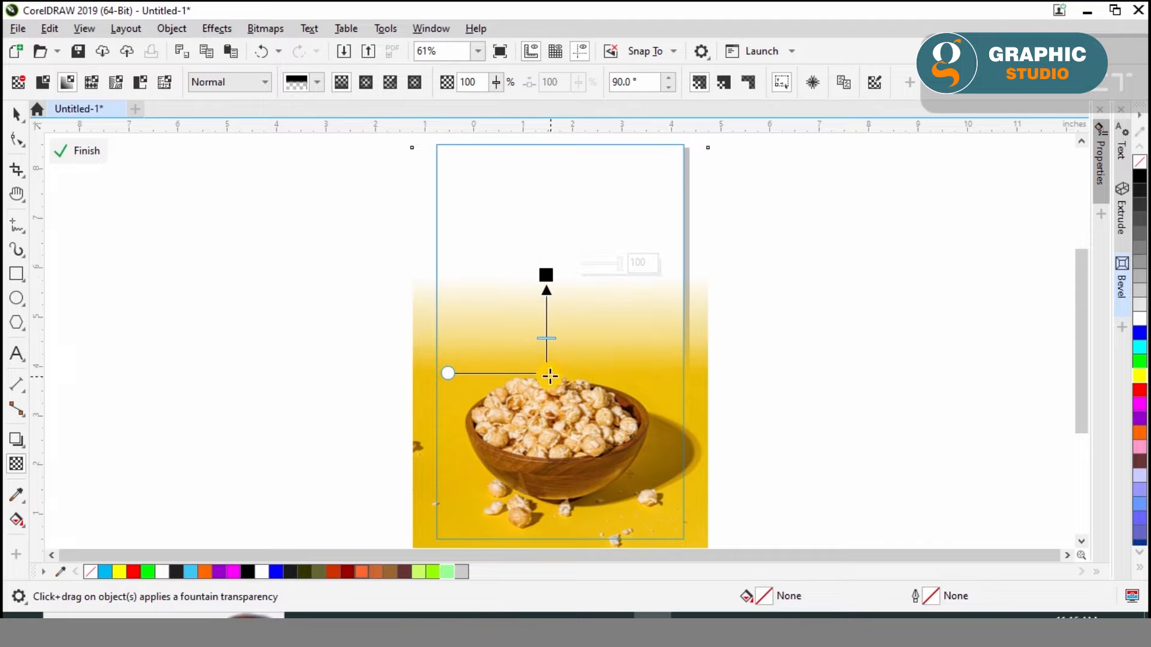
Finish editing the PowerClip and fill its frame with Mint Green
{"action": "left_click", "coordinate": [84, 152]}
{"action": "left_click", "coordinate": [16, 114]}
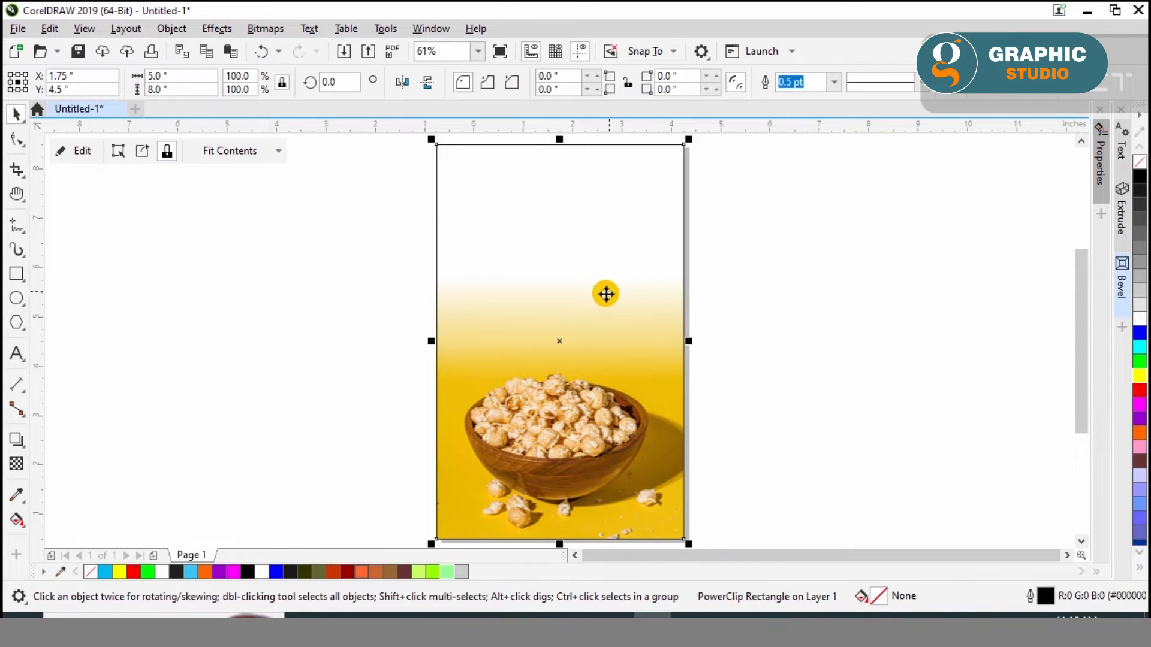
{"action": "left_click", "coordinate": [447, 572]}
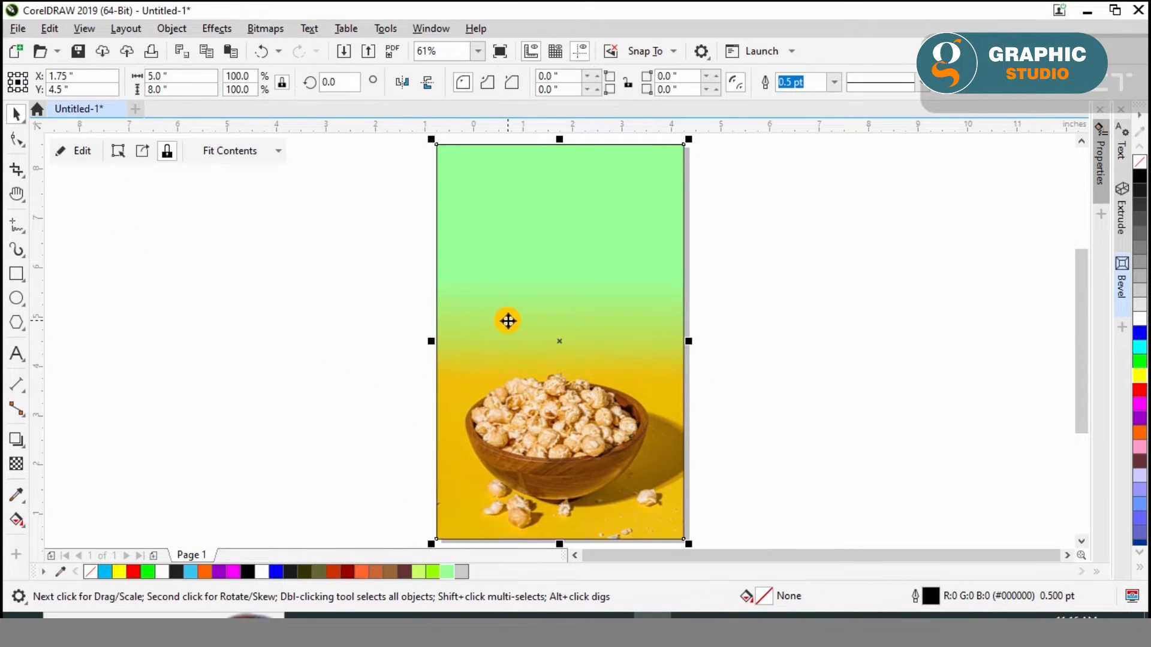
Try extending the photo's transparency fade higher inside the PowerClip, and undo the changes and the shift of the photo
{"action": "left_click", "coordinate": [70, 159]}
{"action": "left_click", "coordinate": [16, 464]}
{"action": "left_click_drag", "start_coordinate": [546, 379], "coordinate": [558, 253]}
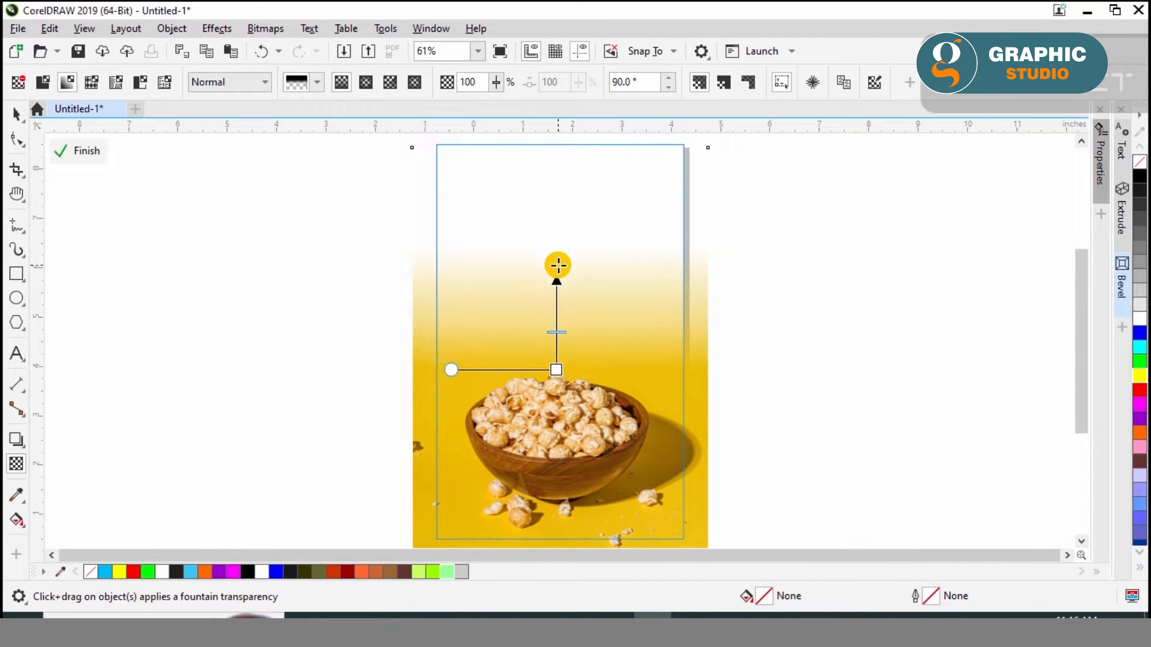
{"action": "left_click", "coordinate": [75, 151]}
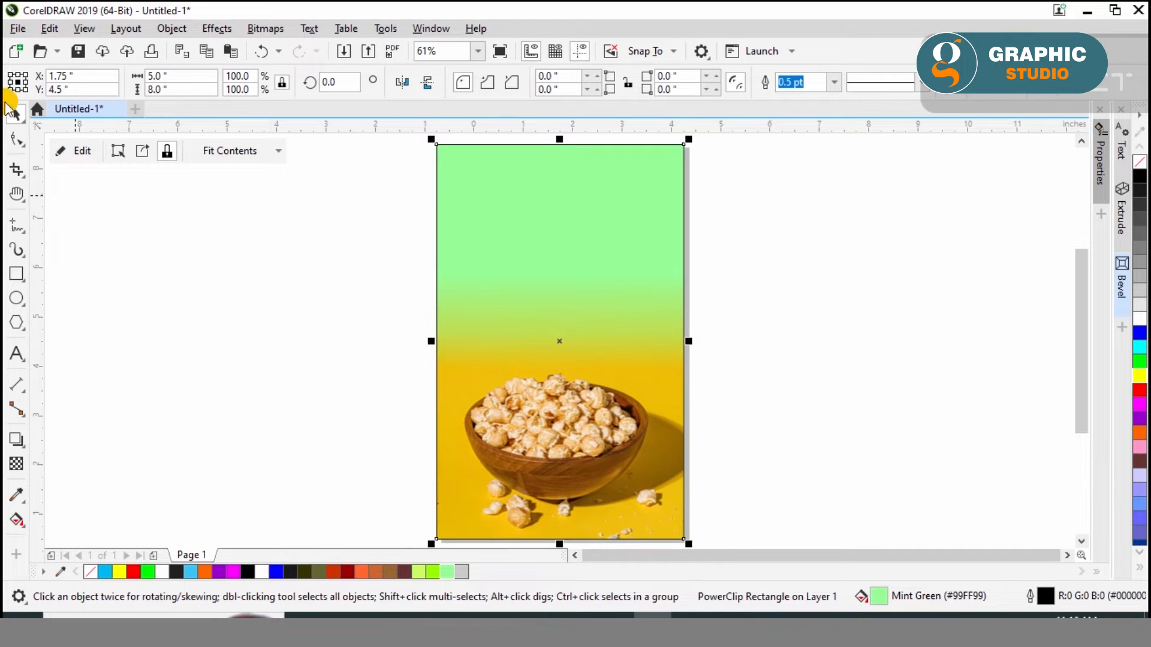
{"action": "key", "text": "ctrl+z"}
{"action": "left_click_drag", "start_coordinate": [561, 358], "coordinate": [559, 309]}
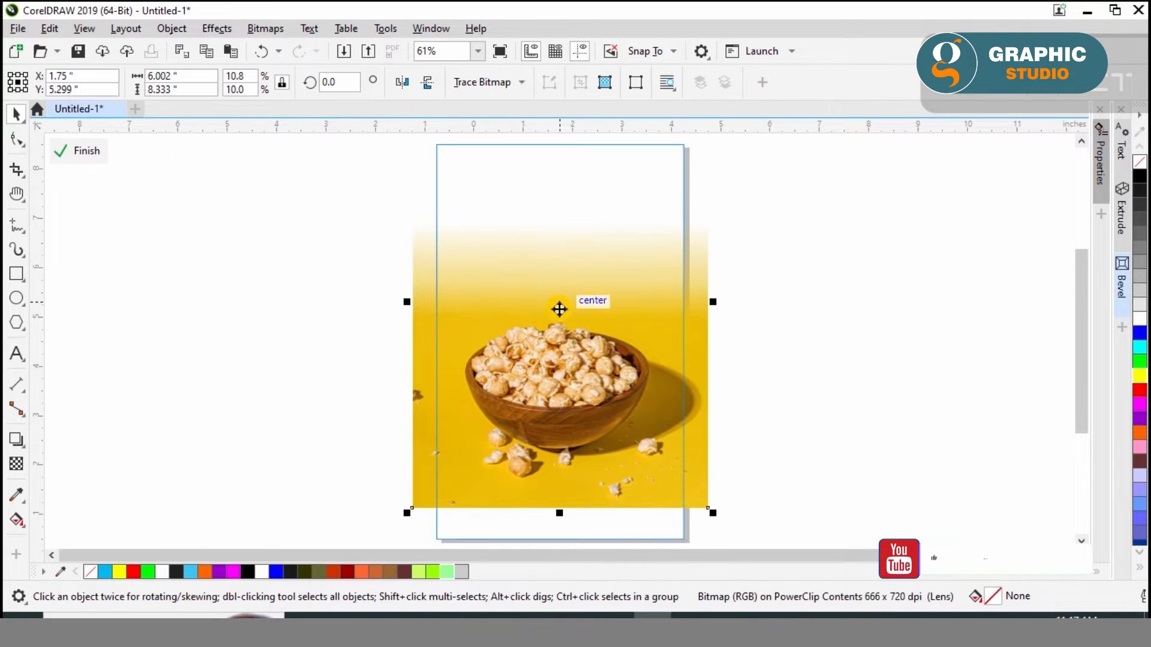
{"action": "key", "text": "ctrl+z"}
Extend the photo's vertical transparency fade further up from the bowl and finish editing the PowerClip
{"action": "left_click", "coordinate": [16, 464]}
{"action": "left_click", "coordinate": [551, 273]}
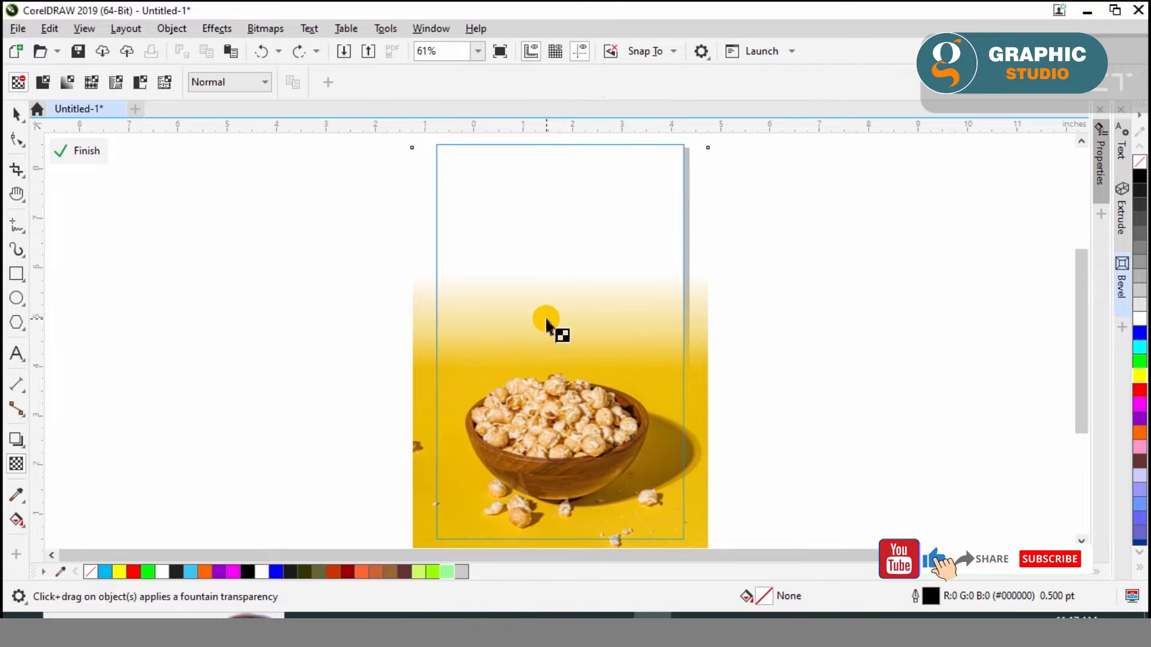
{"action": "left_click", "coordinate": [546, 318]}
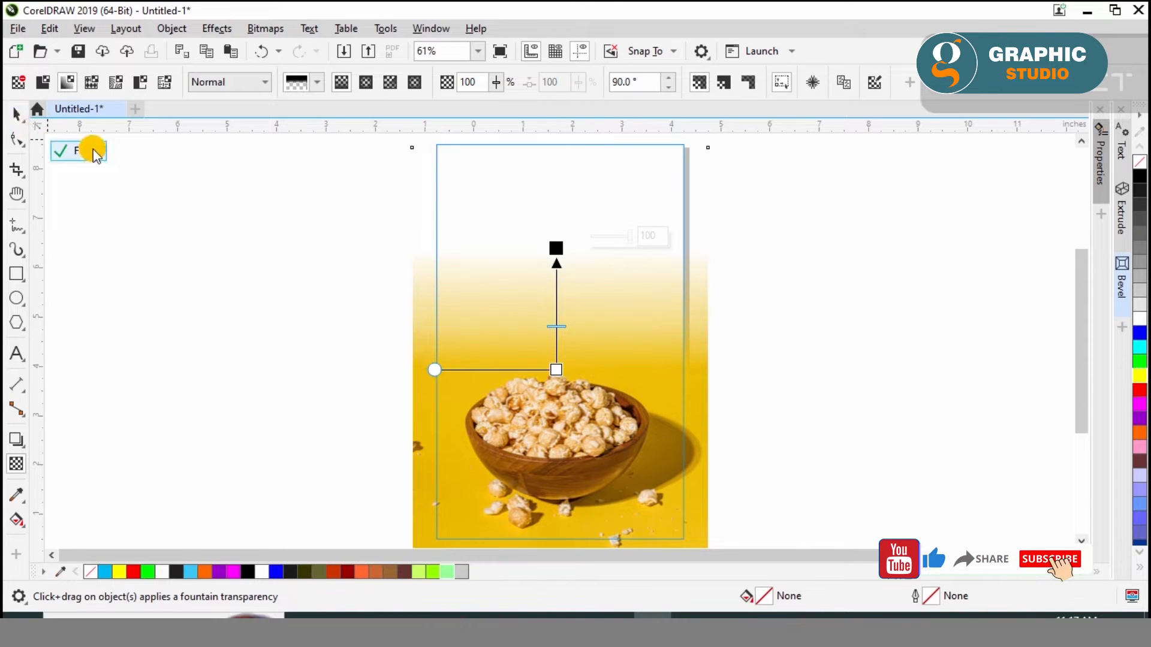
{"action": "left_click", "coordinate": [84, 151]}
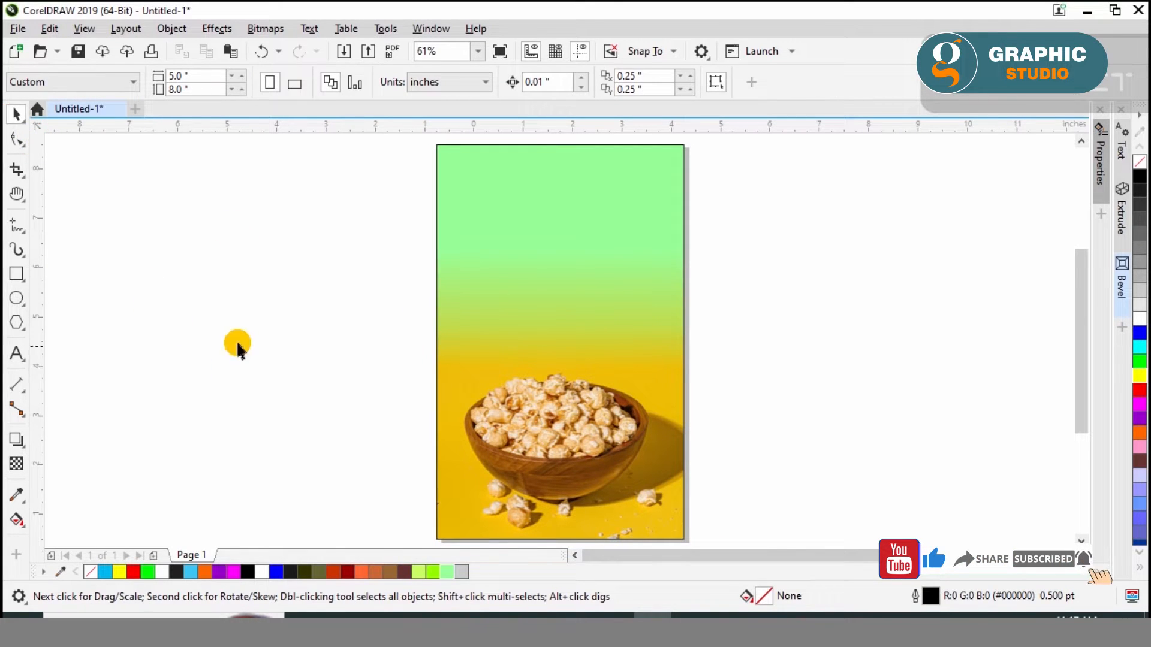
Add the artistic text "PoP" in the upper green area and enlarge it to about 69 pt
{"action": "left_click", "coordinate": [19, 279]}
{"action": "left_click", "coordinate": [18, 114]}
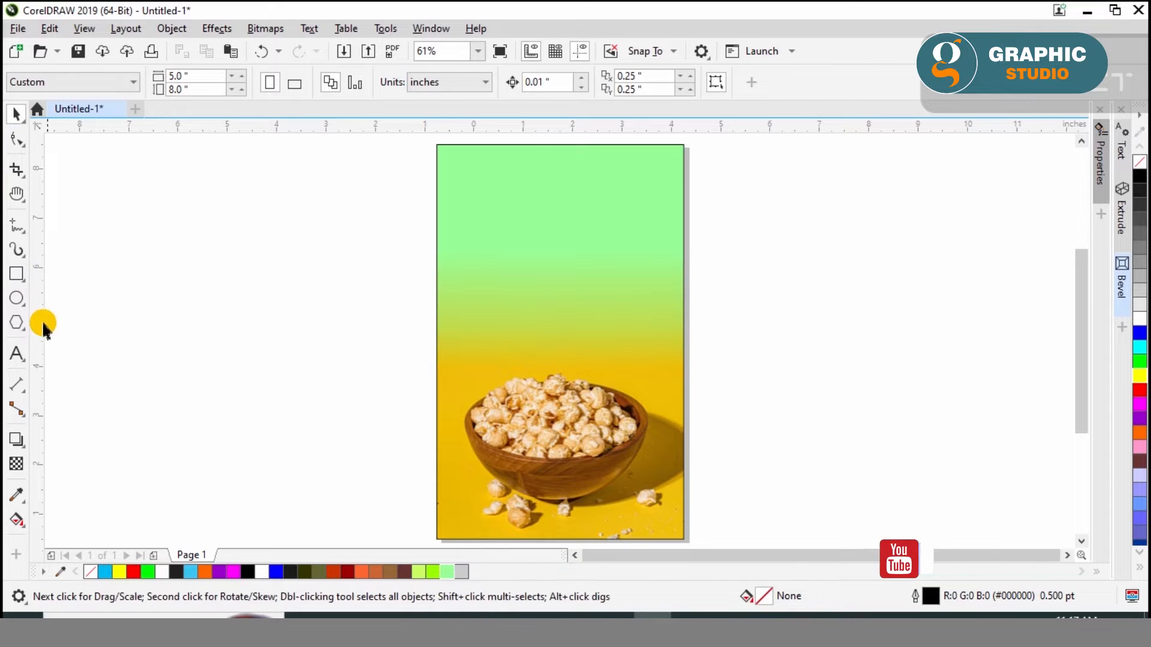
{"action": "left_click", "coordinate": [18, 352]}
{"action": "left_click", "coordinate": [518, 208]}
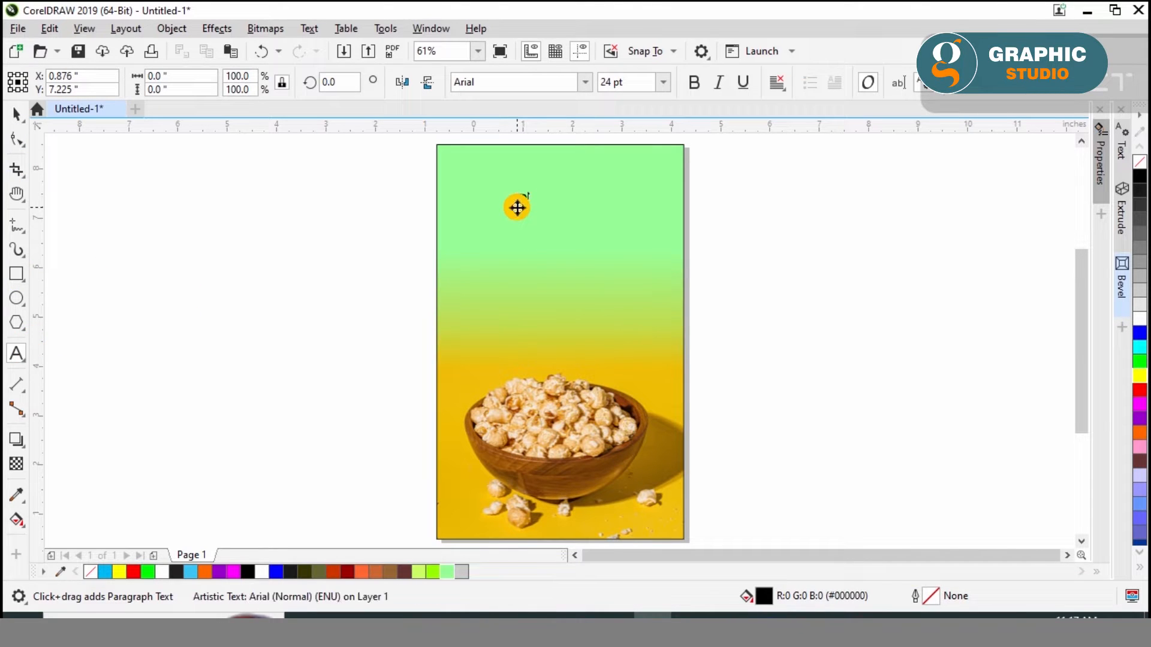
{"action": "left_click", "coordinate": [19, 114]}
{"action": "left_click_drag", "start_coordinate": [552, 212], "coordinate": [586, 202]}
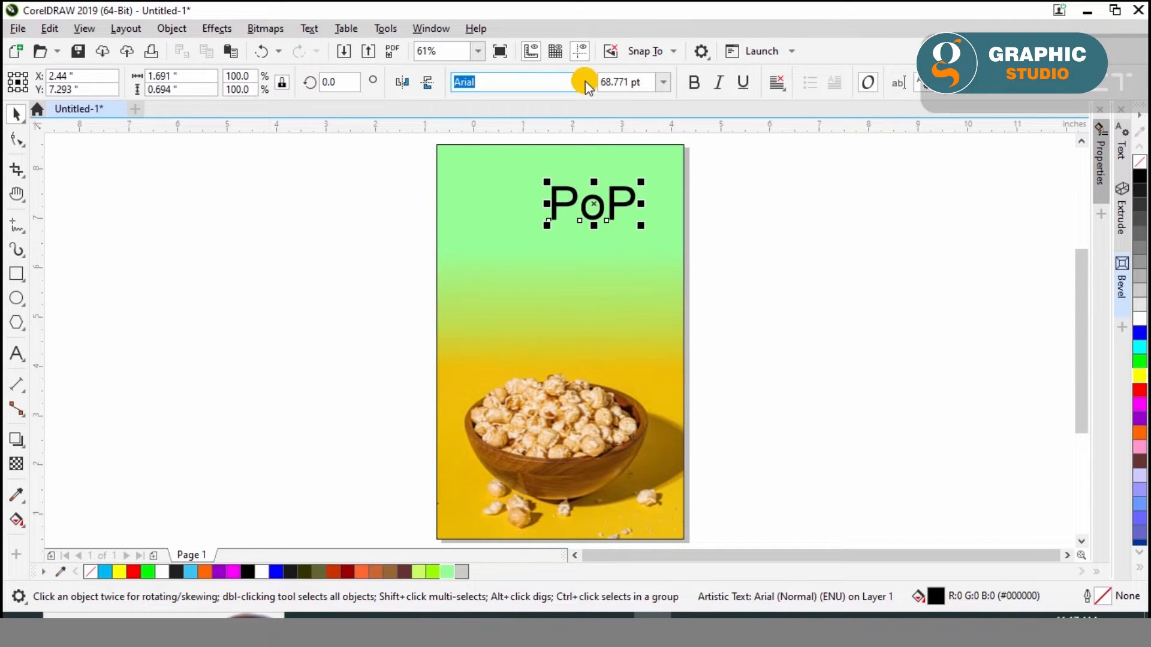
Set the PoP text to the Aesthetic Violet font and fill it with white
{"action": "left_click", "coordinate": [585, 82]}
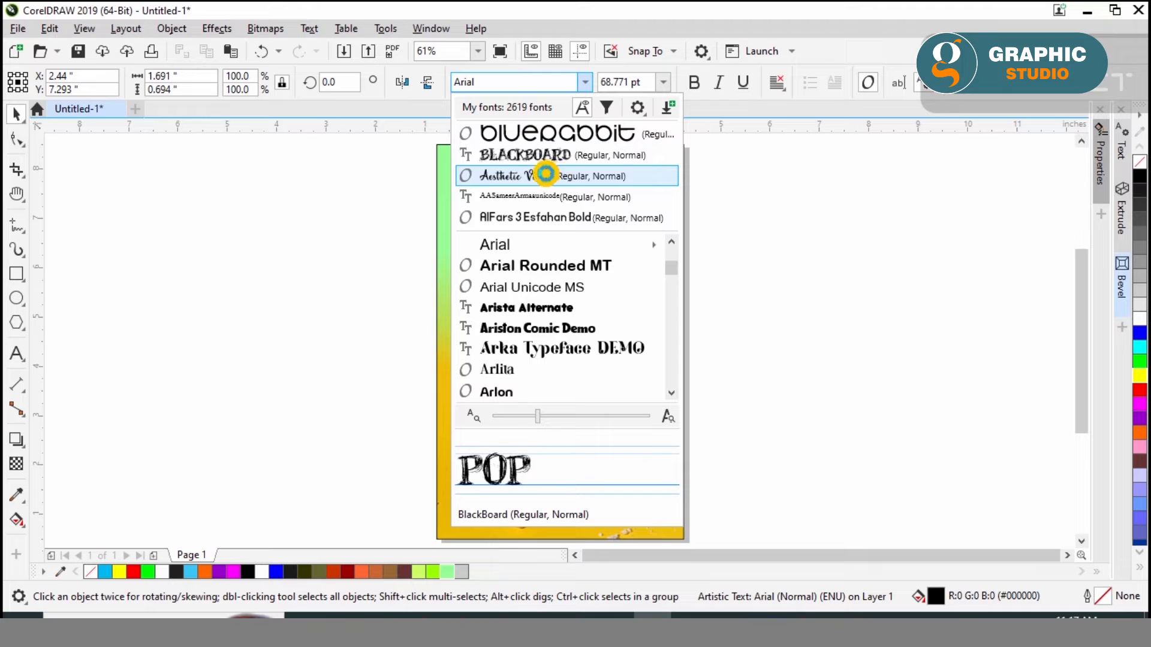
{"action": "left_click", "coordinate": [544, 174]}
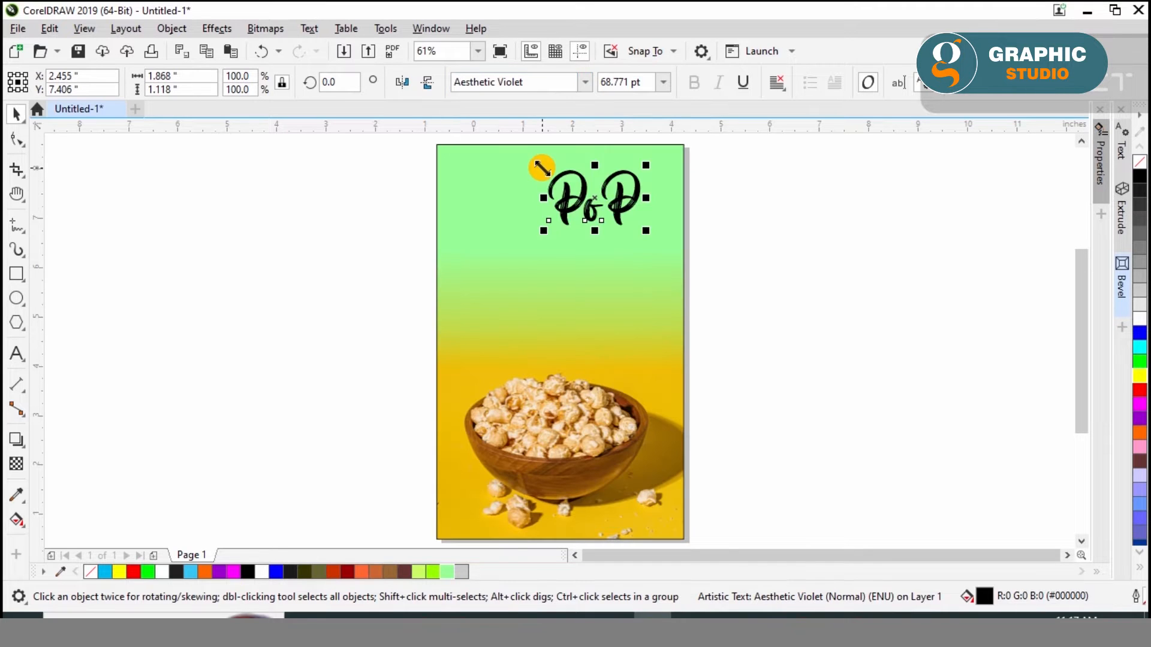
{"action": "left_click", "coordinate": [1141, 313]}
{"action": "left_click", "coordinate": [822, 238]}
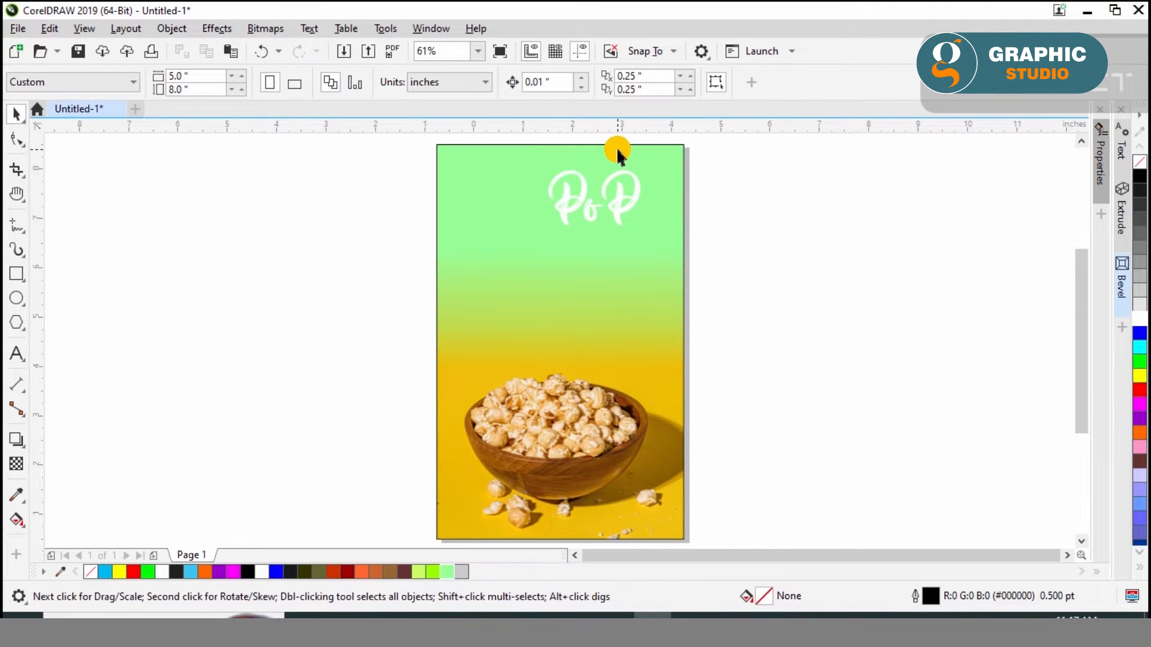
Enlarge the PoP text proportionally to about 126%
{"action": "scroll", "coordinate": [620, 149], "scroll_direction": "up", "scroll_amount": 3}
{"action": "left_click", "coordinate": [611, 243]}
{"action": "left_click_drag", "start_coordinate": [474, 312], "coordinate": [398, 340]}
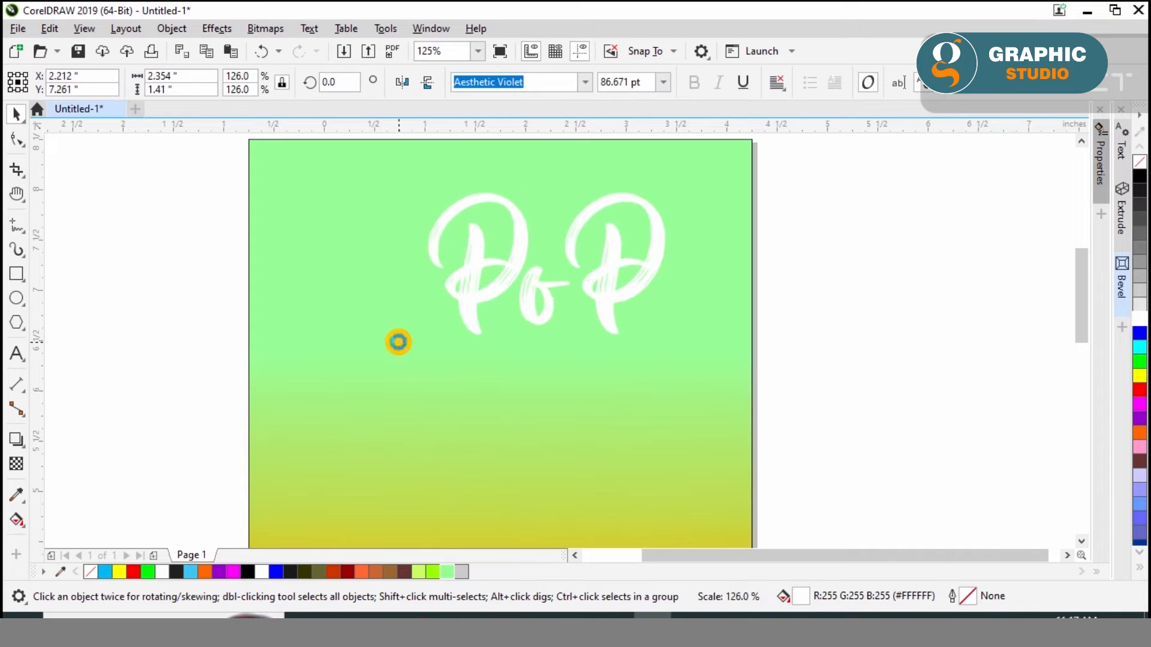
Duplicate the PoP text directly below the original and replace the copy's wording with "Corne"
{"action": "left_click_drag", "start_coordinate": [467, 296], "coordinate": [458, 473]}
{"action": "right_click", "coordinate": [458, 472]}
{"action": "double_click", "coordinate": [480, 467]}
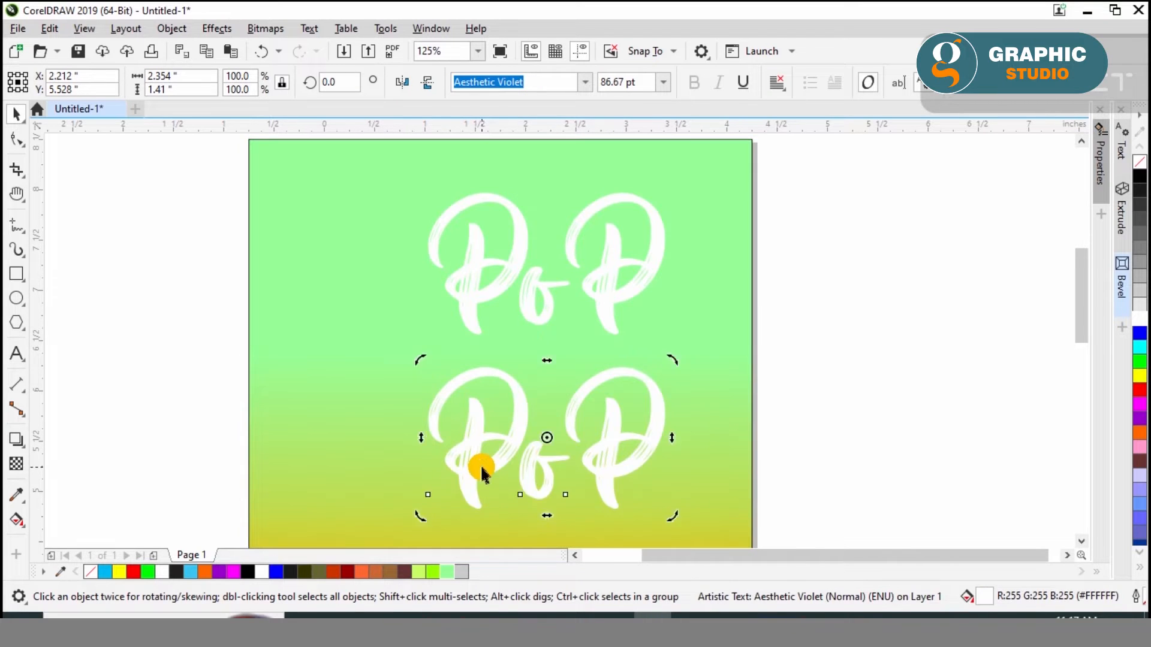
{"action": "key", "text": "ctrl+a"}
{"action": "type", "text": "ثمرنع"}
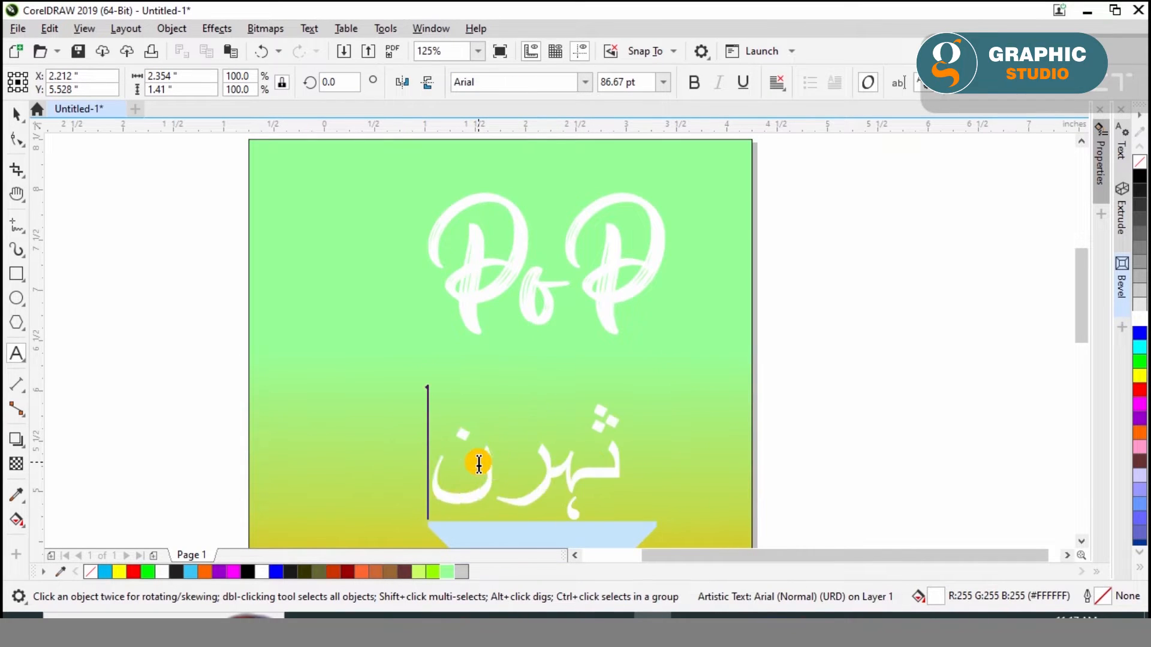
{"action": "key", "text": "super+space"}
{"action": "key", "text": "ctrl+a"}
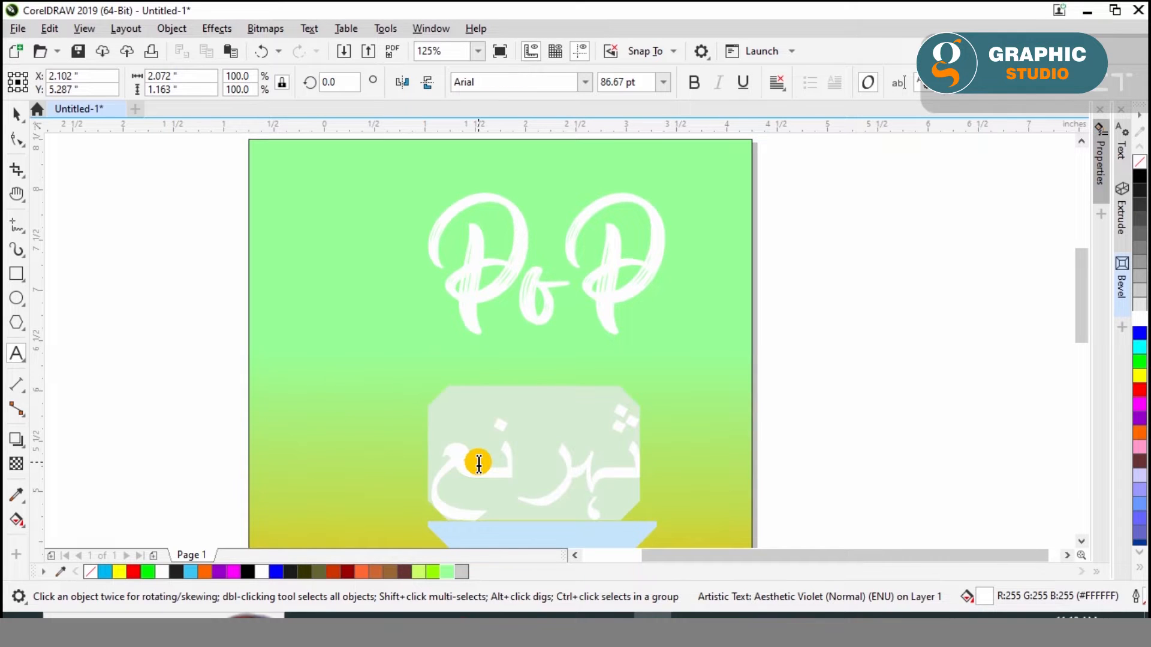
{"action": "type", "text": "Corne"}
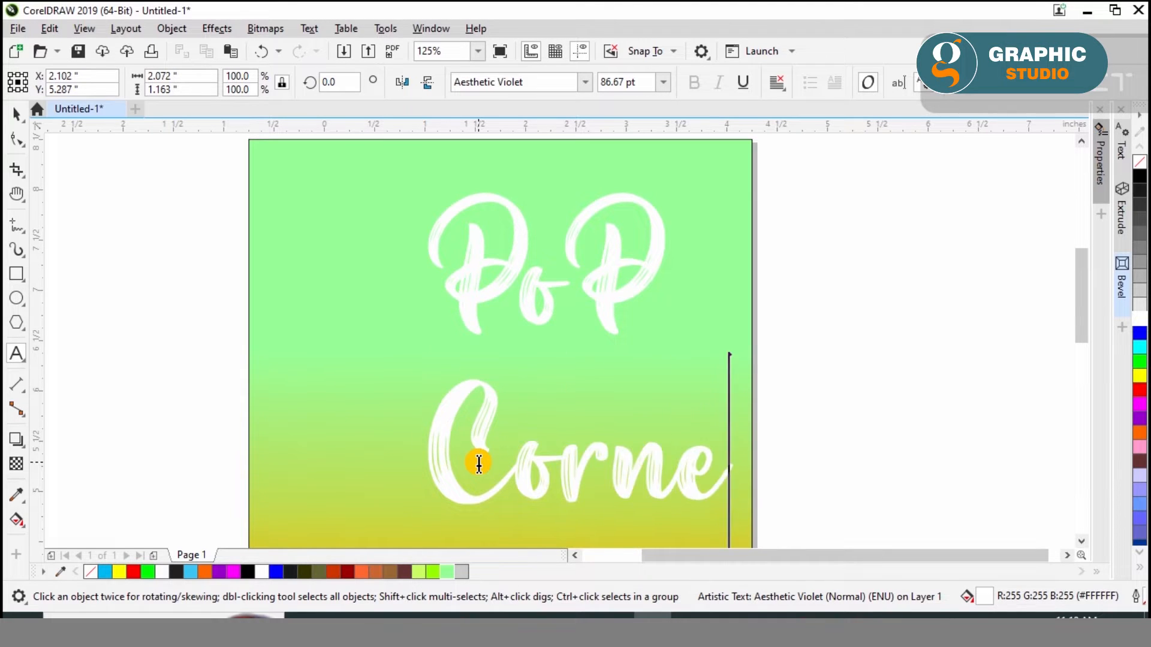
Set the Corne text to the AlFars 3 Esfahan Bold font and move it up beneath PoP
{"action": "left_click", "coordinate": [585, 82]}
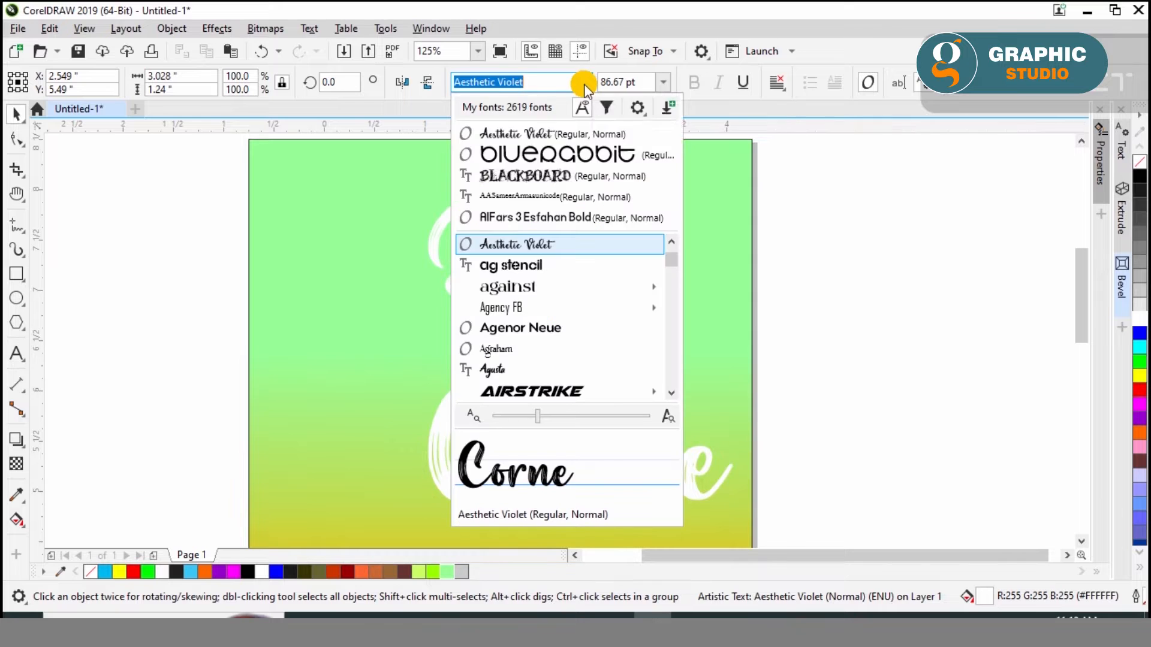
{"action": "left_click", "coordinate": [533, 217]}
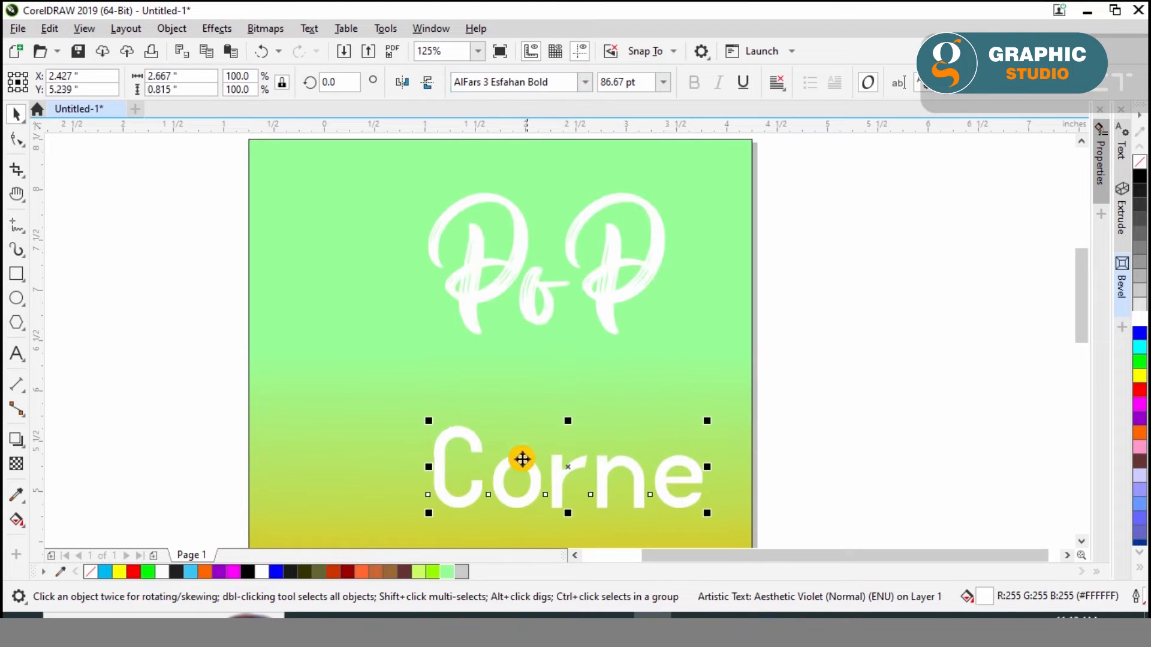
{"action": "left_click_drag", "start_coordinate": [476, 450], "coordinate": [438, 345]}
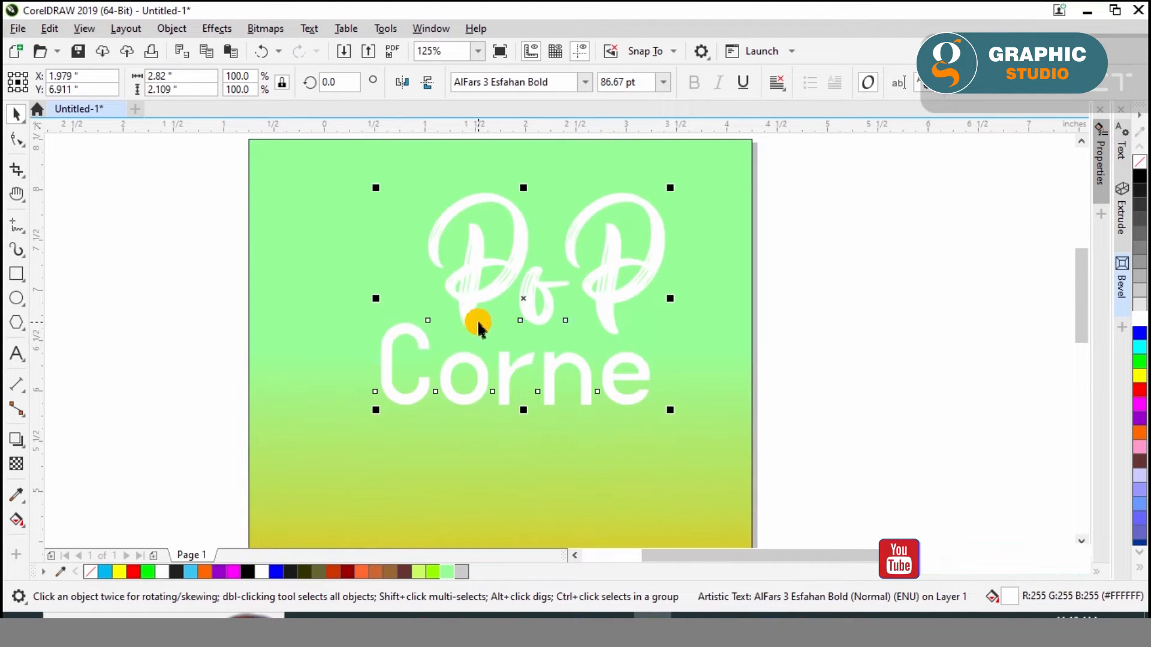
Enlarge the PoP and Corne texts to about 123 pt and arrange them stacked across the upper part of the page
{"action": "left_click", "coordinate": [475, 321], "text": "shift"}
{"action": "left_click", "coordinate": [854, 369]}
{"action": "left_click", "coordinate": [663, 372]}
{"action": "left_click", "coordinate": [609, 308], "text": "shift"}
{"action": "left_click_drag", "start_coordinate": [391, 410], "coordinate": [323, 464]}
{"action": "left_click_drag", "start_coordinate": [493, 329], "coordinate": [548, 330]}
{"action": "left_click_drag", "start_coordinate": [355, 444], "coordinate": [270, 479]}
{"action": "left_click", "coordinate": [210, 456]}
{"action": "left_click", "coordinate": [412, 345]}
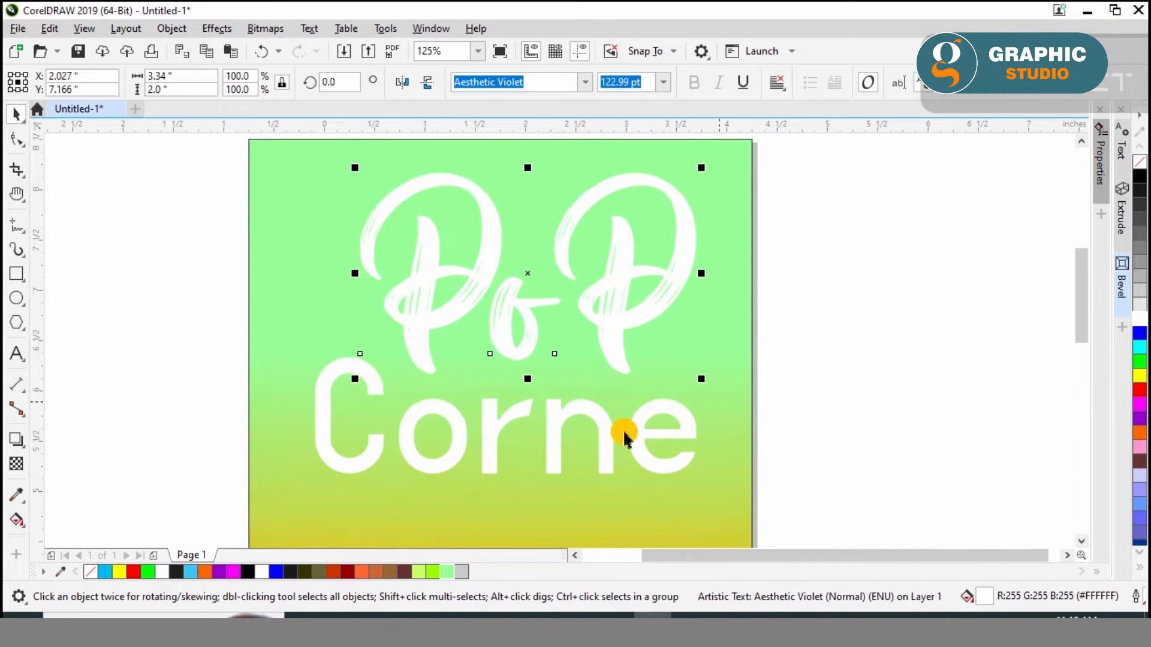
Try brown and red on the PoP text and settle on a yellow fill
{"action": "left_click", "coordinate": [405, 572]}
{"action": "left_click", "coordinate": [1139, 393]}
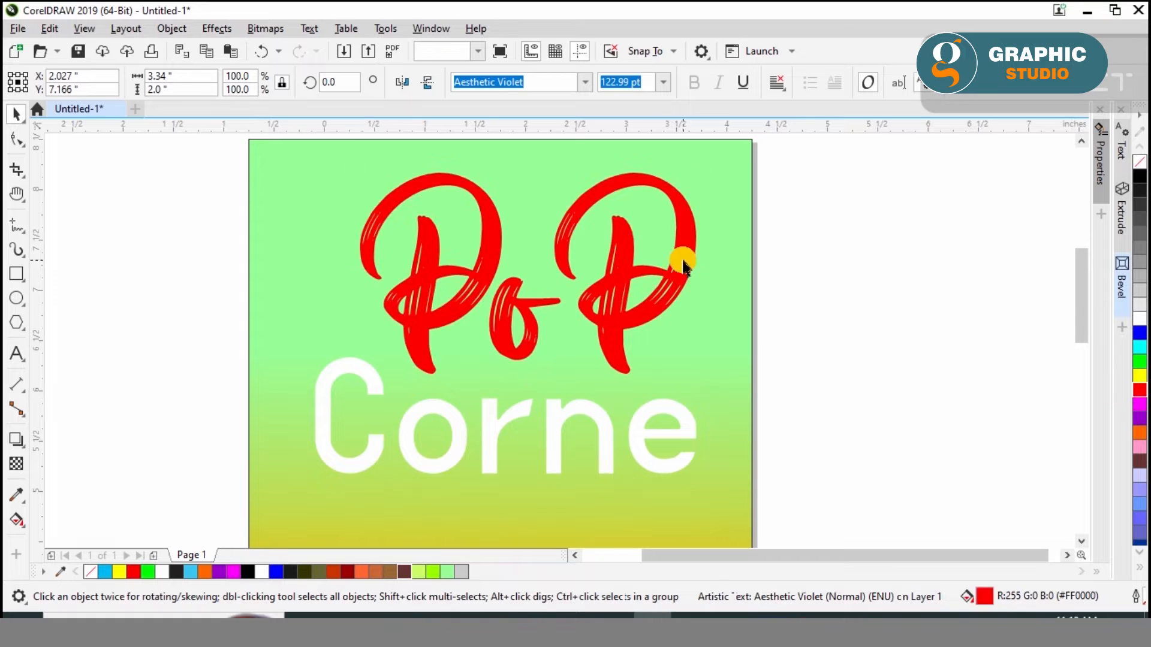
{"action": "left_click", "coordinate": [1140, 373]}
{"action": "left_click", "coordinate": [687, 258]}
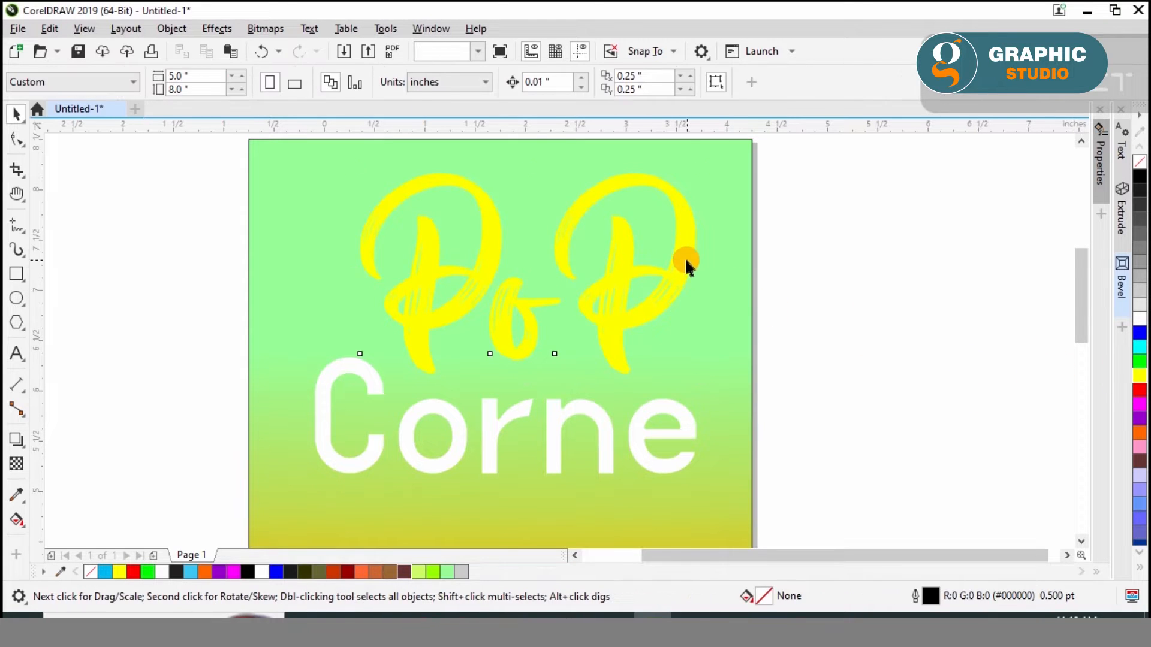
Try a red fill on the Corne text, and undo it
{"action": "left_click", "coordinate": [606, 416]}
{"action": "left_click", "coordinate": [1140, 393]}
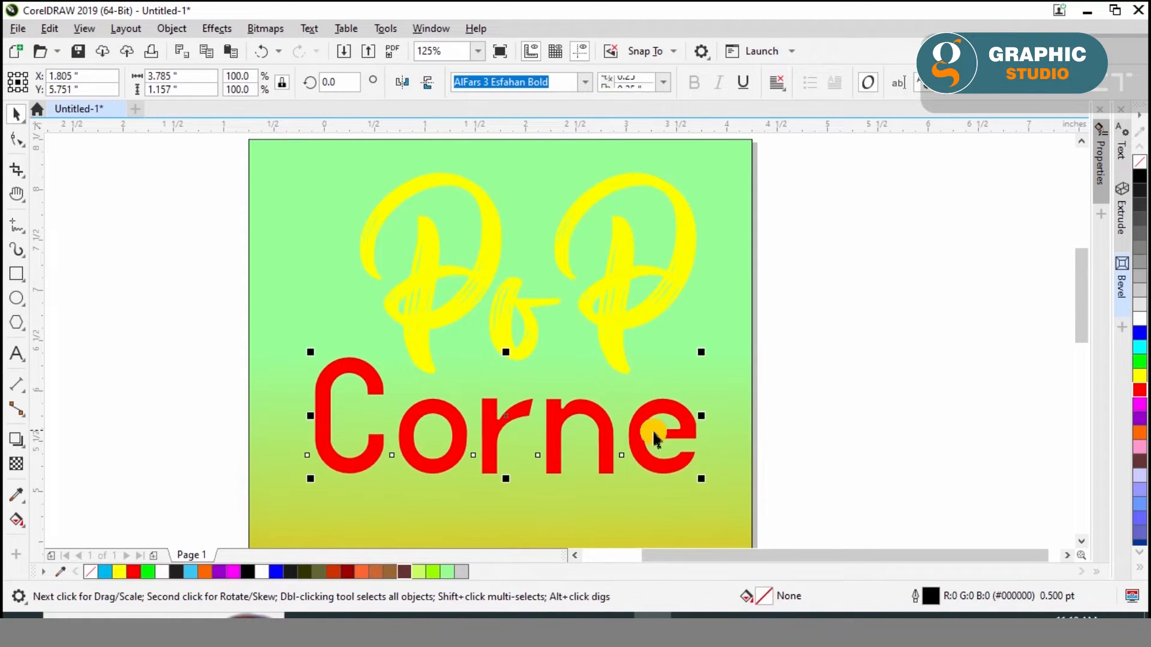
{"action": "key", "text": "ctrl+z"}
Give the Corne text a 3.0 pt black outline placed behind the fill and scaling with the object
{"action": "left_click", "coordinate": [608, 427]}
{"action": "right_click", "coordinate": [1140, 177]}
{"action": "key", "text": "F12"}
{"action": "left_click", "coordinate": [470, 250]}
{"action": "left_click", "coordinate": [452, 326]}
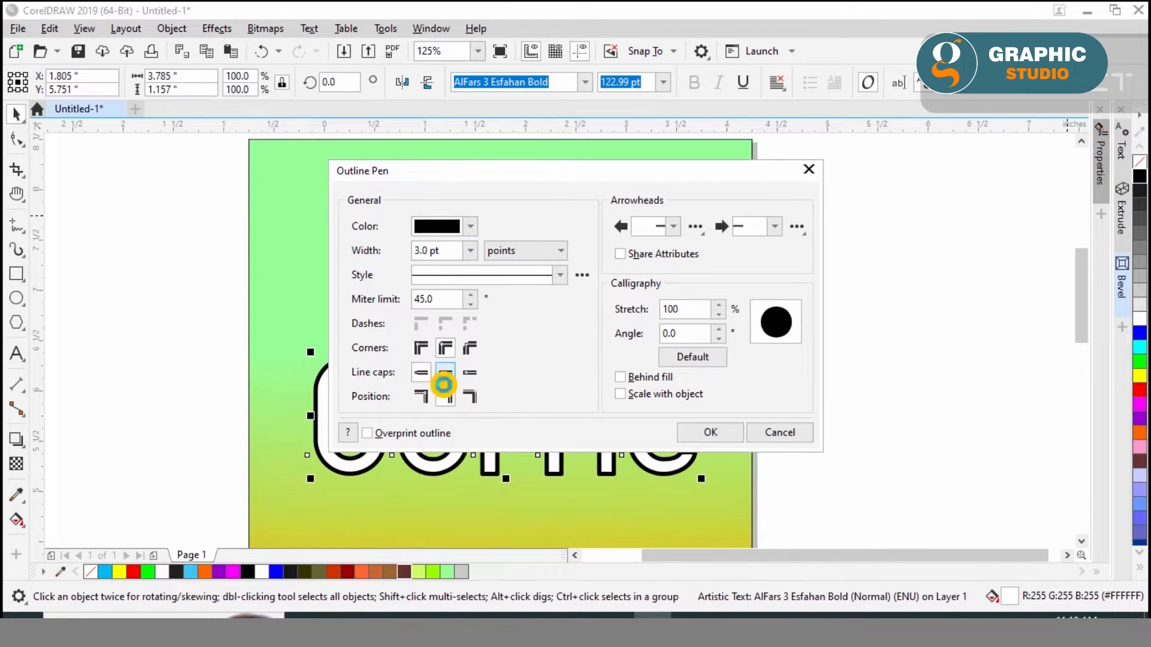
{"action": "left_click", "coordinate": [620, 378]}
{"action": "left_click", "coordinate": [620, 394]}
{"action": "left_click", "coordinate": [702, 431]}
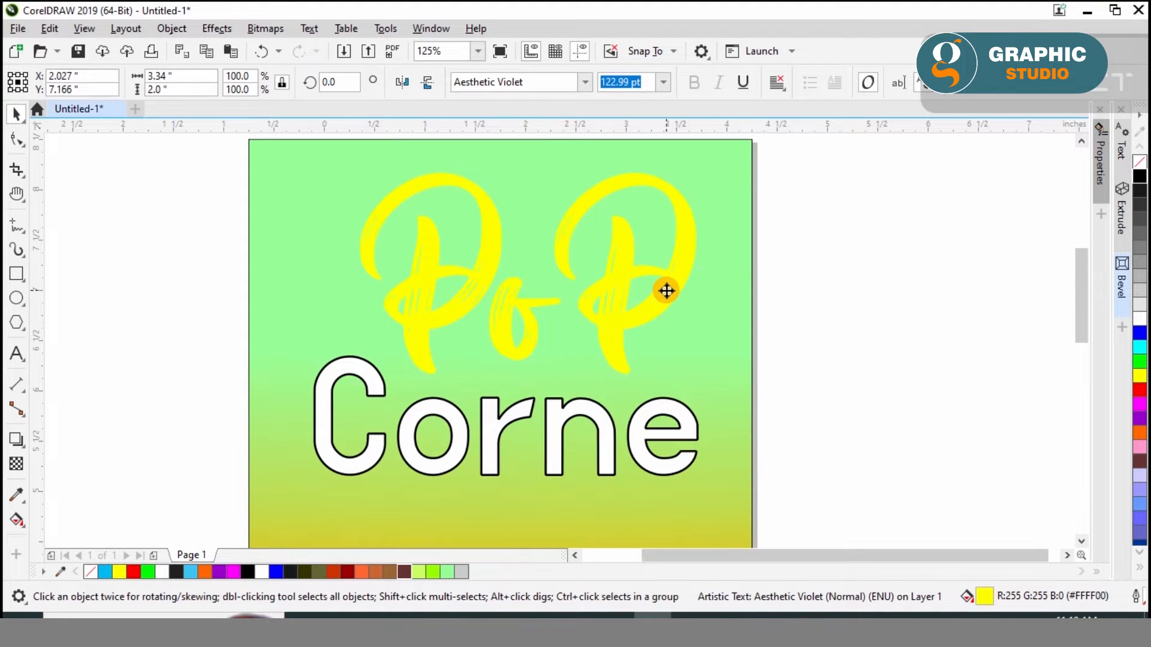
Try copying the PoP text, and undo the last changes
{"action": "left_click", "coordinate": [487, 257]}
{"action": "left_click", "coordinate": [51, 29]}
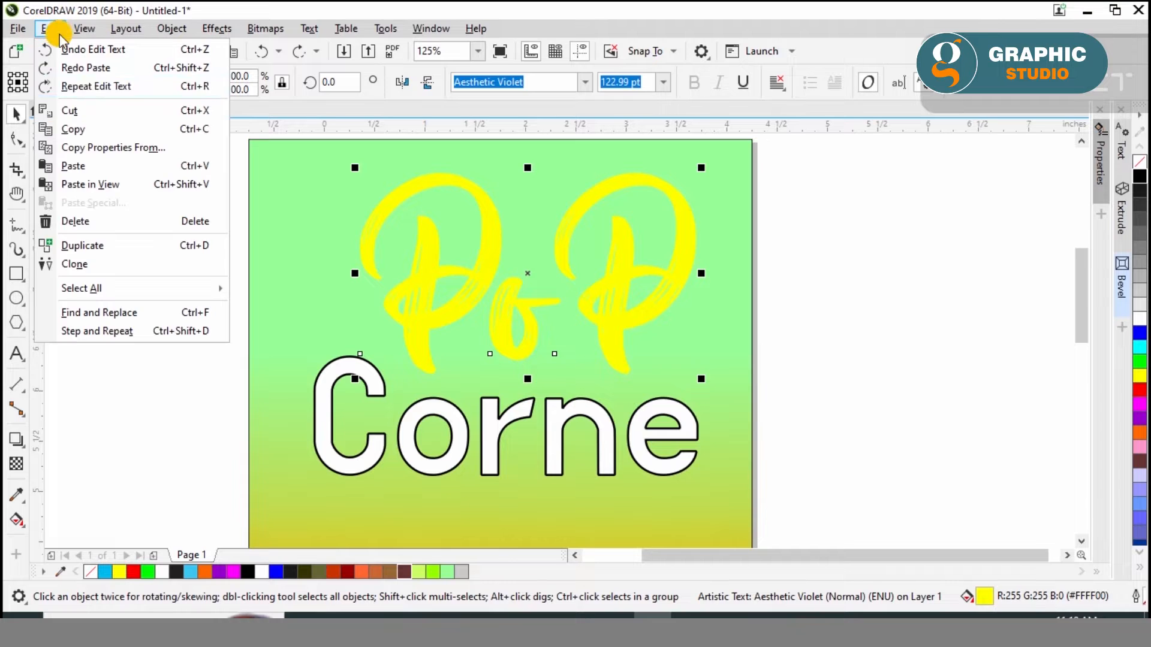
{"action": "left_click", "coordinate": [74, 127]}
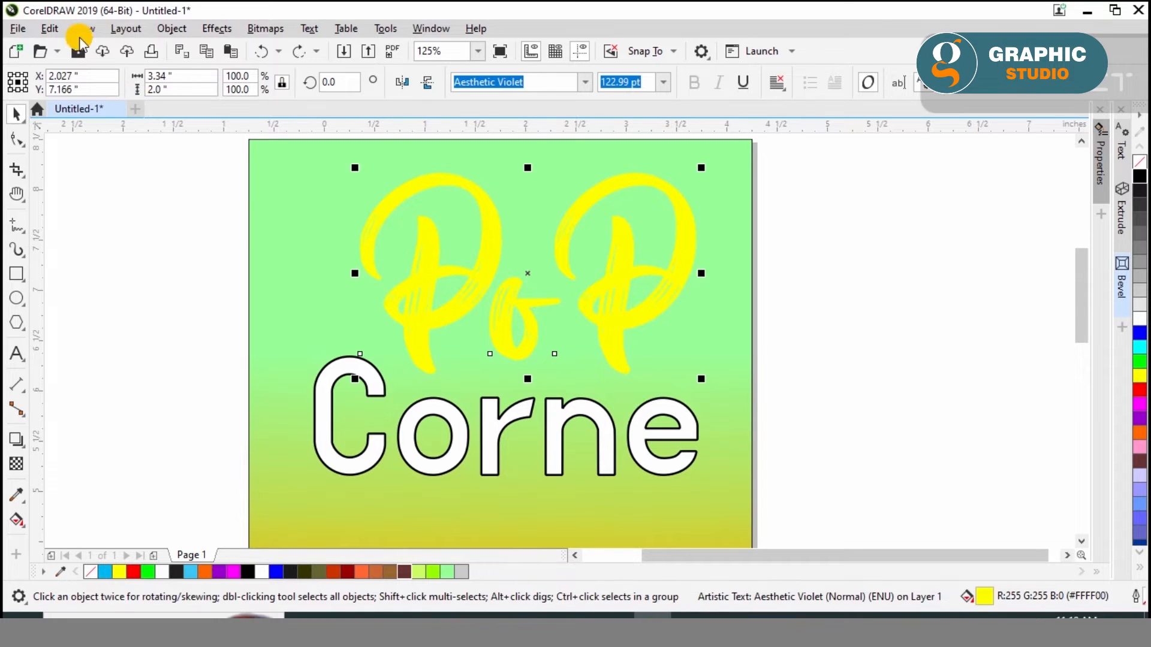
{"action": "key", "text": "ctrl+z"}
{"action": "key", "text": "ctrl+z"}
{"action": "key", "text": "ctrl+z"}
{"action": "key", "text": "ctrl+z"}
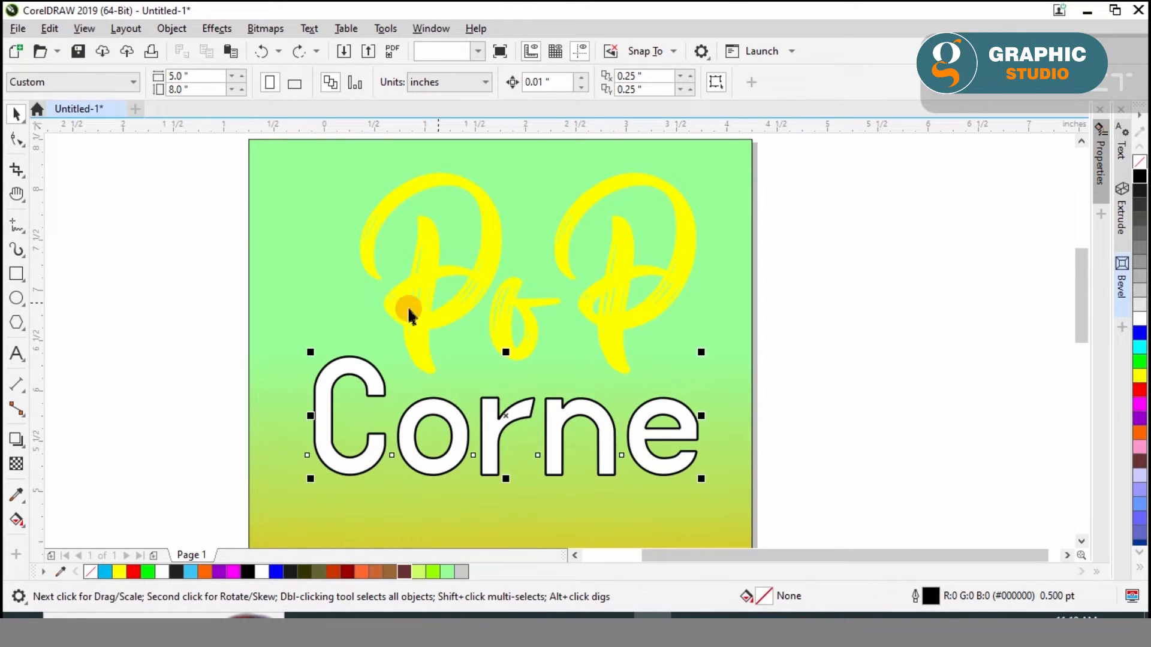
Move the PoP text slightly up and to the left, and copy and paste it as a second PoP text
{"action": "left_click_drag", "start_coordinate": [429, 307], "coordinate": [391, 304]}
{"action": "left_click", "coordinate": [49, 28]}
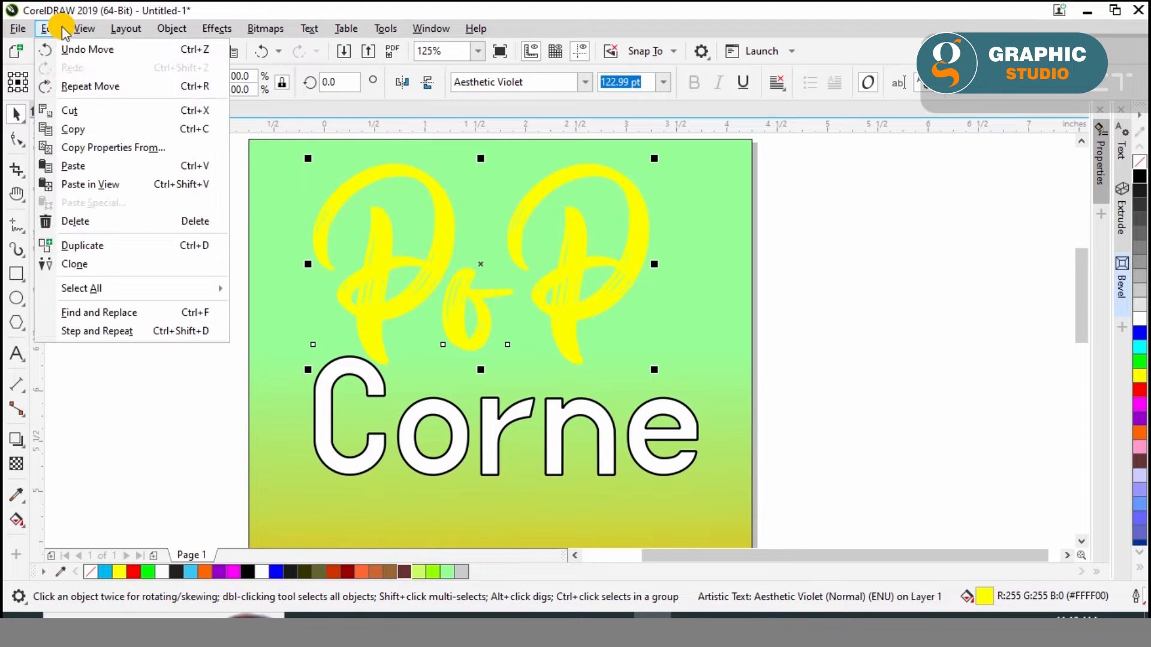
{"action": "left_click", "coordinate": [76, 130]}
{"action": "key", "text": "ctrl+v"}
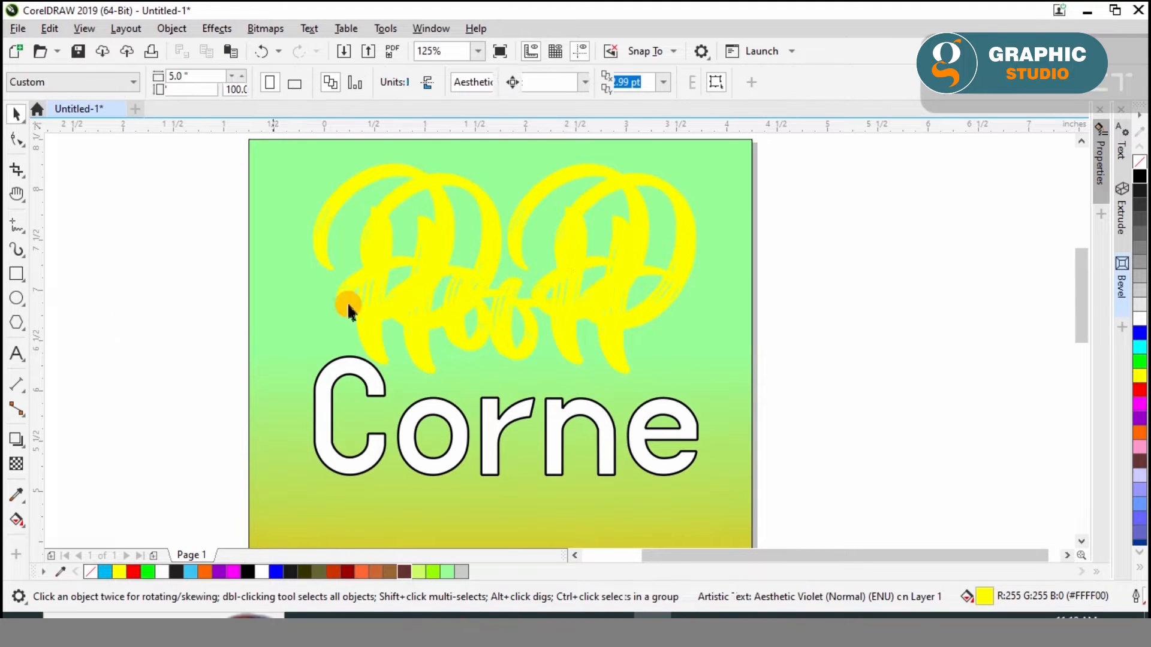
Align the two PoP texts on their centers so that they lie exactly on top of each other
{"action": "left_click", "coordinate": [690, 226], "text": "shift"}
{"action": "key", "text": "c"}
{"action": "key", "text": "e"}
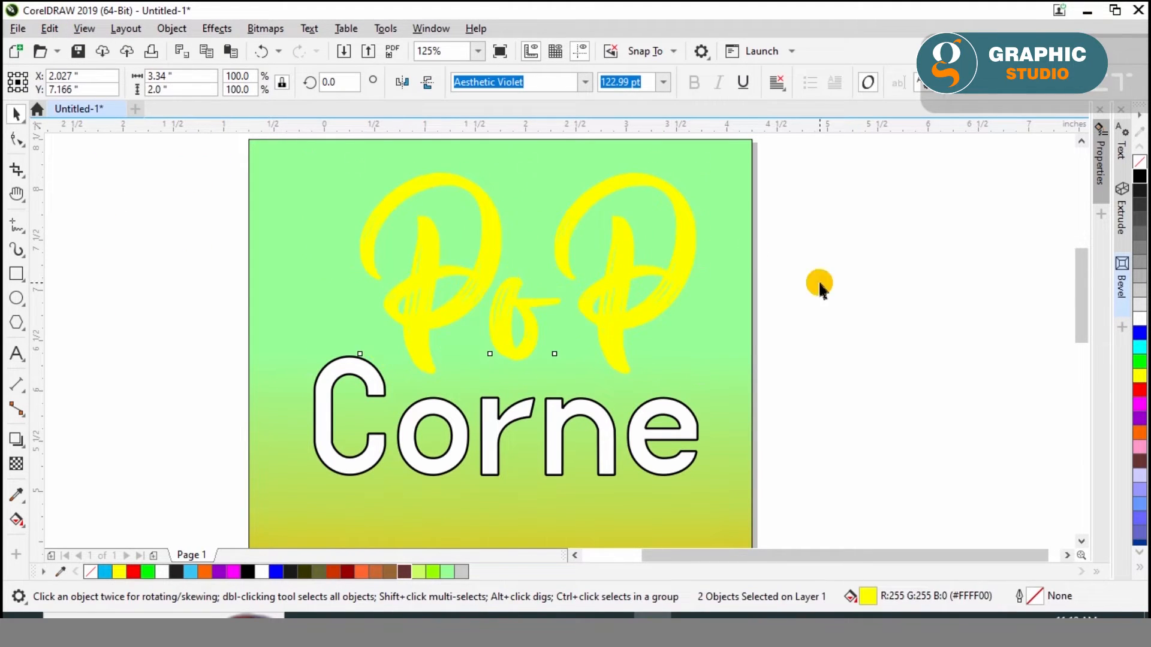
Fill the upper PoP text copy with dark gray #1A1A1A
{"action": "left_click", "coordinate": [819, 284]}
{"action": "left_click", "coordinate": [689, 226]}
{"action": "left_click", "coordinate": [1140, 192]}
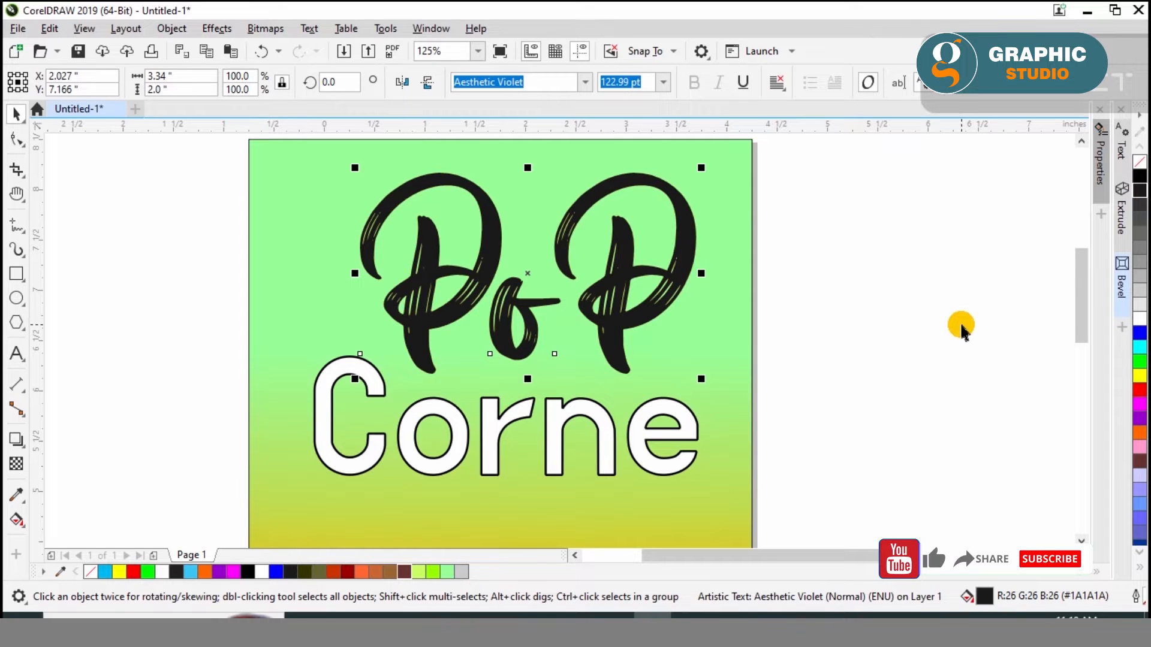
Send the dark PoP copy behind the yellow text and offset it about 0.03 inch right and 0.05 inch down as a shadow
{"action": "key", "text": "ctrl+Page_Down"}
{"action": "key", "text": "Down"}
{"action": "key", "text": "Right"}
{"action": "key", "text": "Right"}
{"action": "key", "text": "Down"}
{"action": "key", "text": "Down"}
{"action": "key", "text": "Down"}
{"action": "key", "text": "Down"}
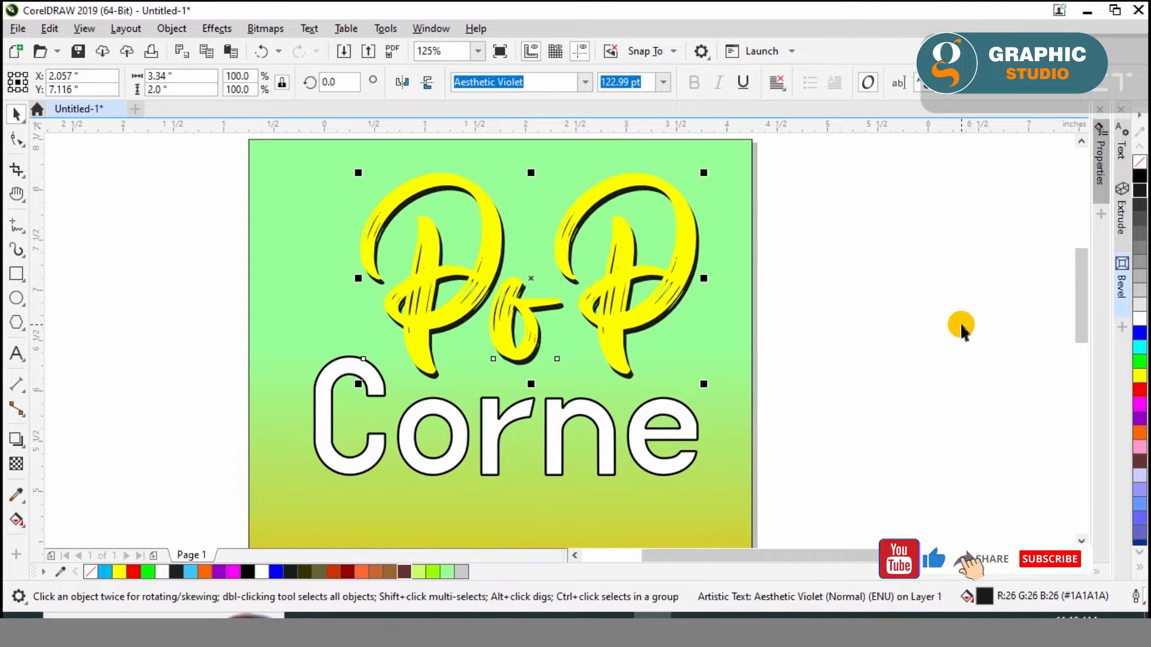
Try Autumn Orange, brown and Ruby Red fills on the Corne text, and return it to white
{"action": "left_click", "coordinate": [606, 420]}
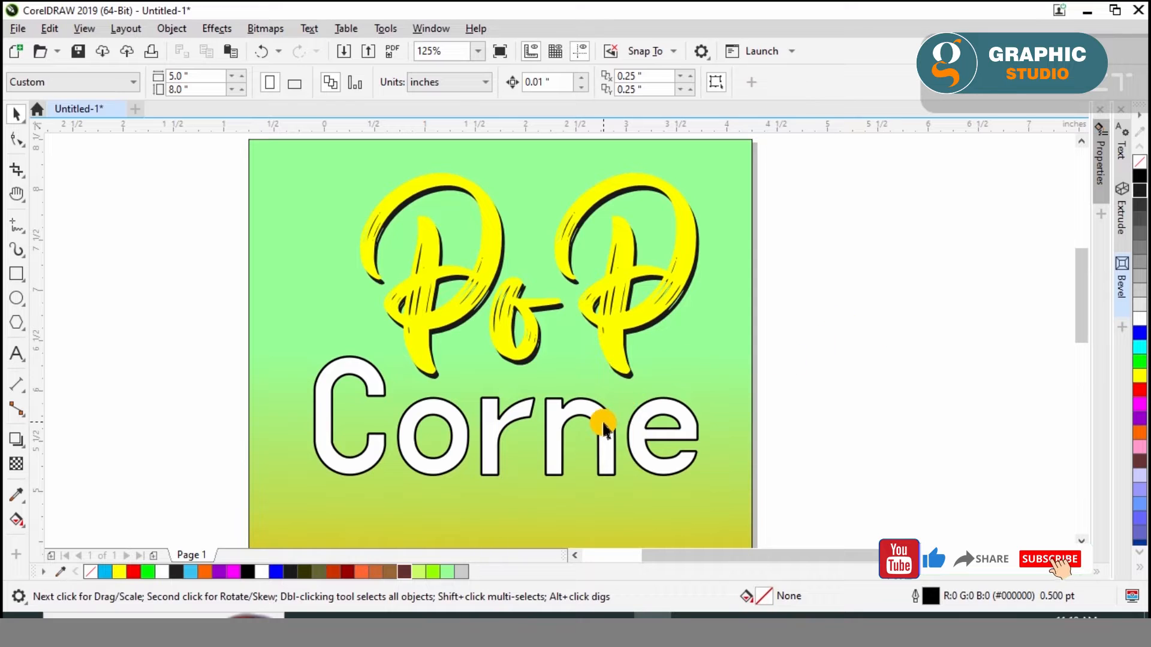
{"action": "left_click", "coordinate": [366, 572]}
{"action": "left_click", "coordinate": [404, 573]}
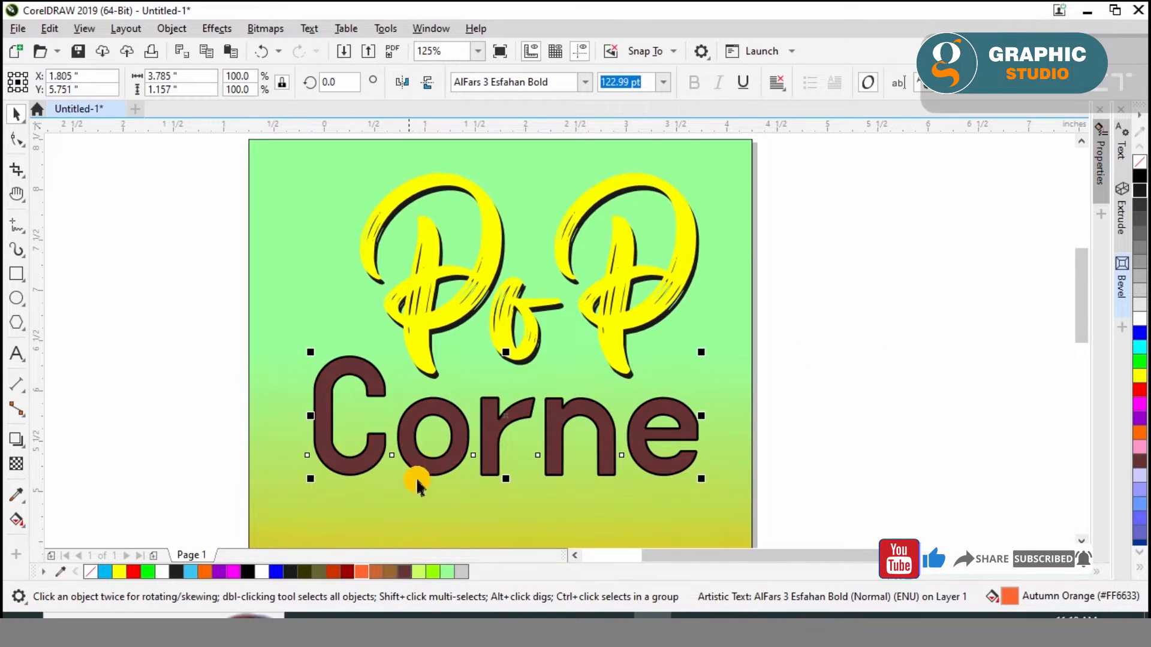
{"action": "left_click", "coordinate": [347, 572]}
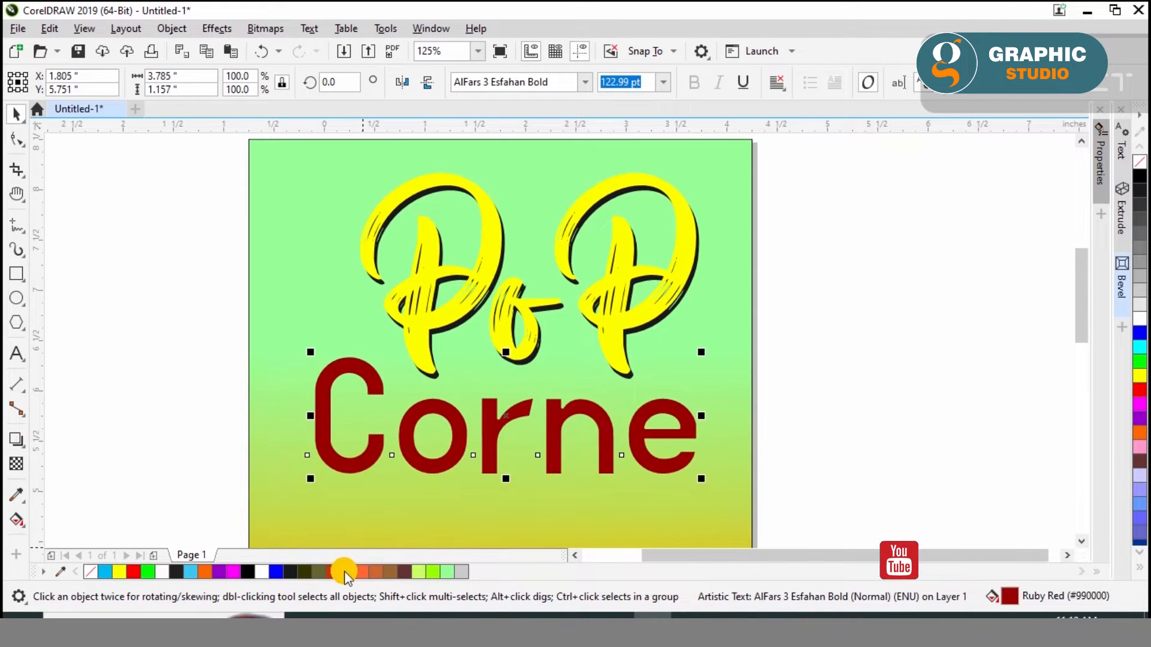
{"action": "left_click", "coordinate": [1139, 319]}
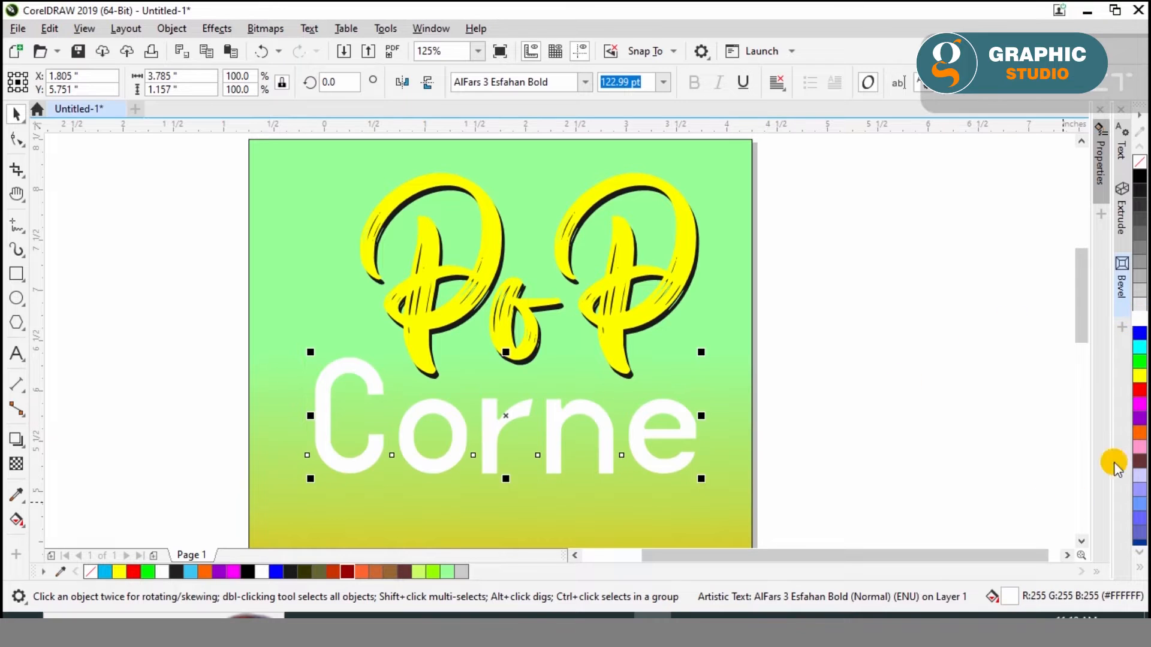
Give the Corne text a 3.0 pt Ruby Red outline placed behind the fill and scaling with the object
{"action": "right_click", "coordinate": [345, 574]}
{"action": "key", "text": "F12"}
{"action": "left_click", "coordinate": [469, 250]}
{"action": "left_click", "coordinate": [427, 328]}
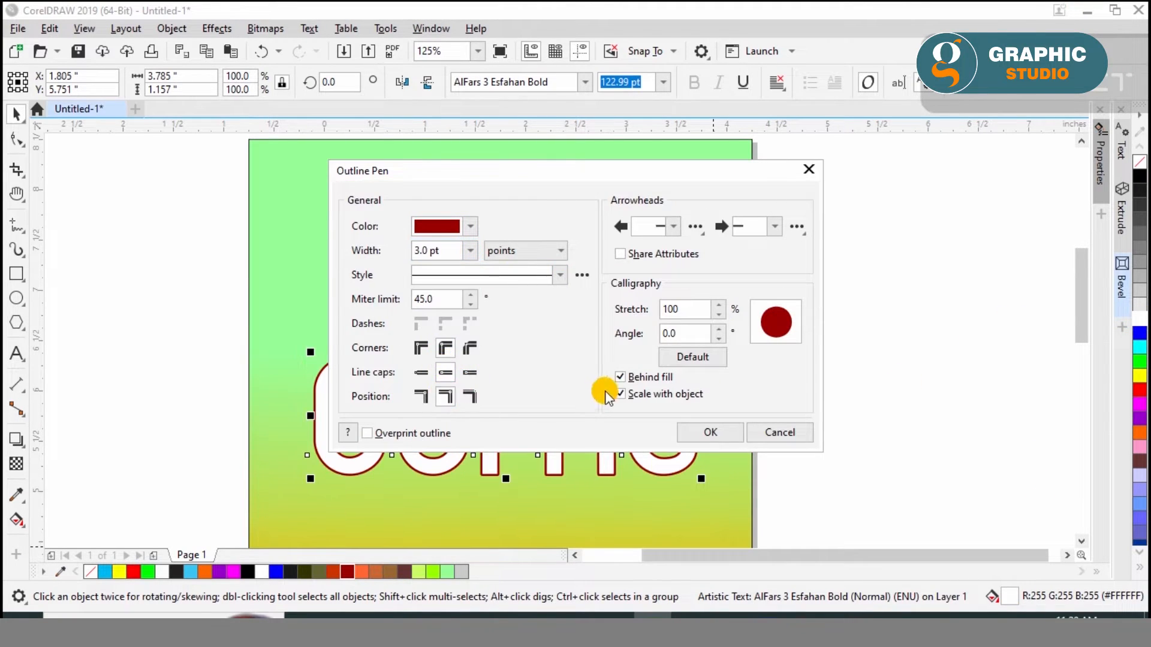
{"action": "left_click", "coordinate": [711, 431]}
Try yellow and black fills on the Corne text, and return it to white
{"action": "left_click", "coordinate": [1138, 382]}
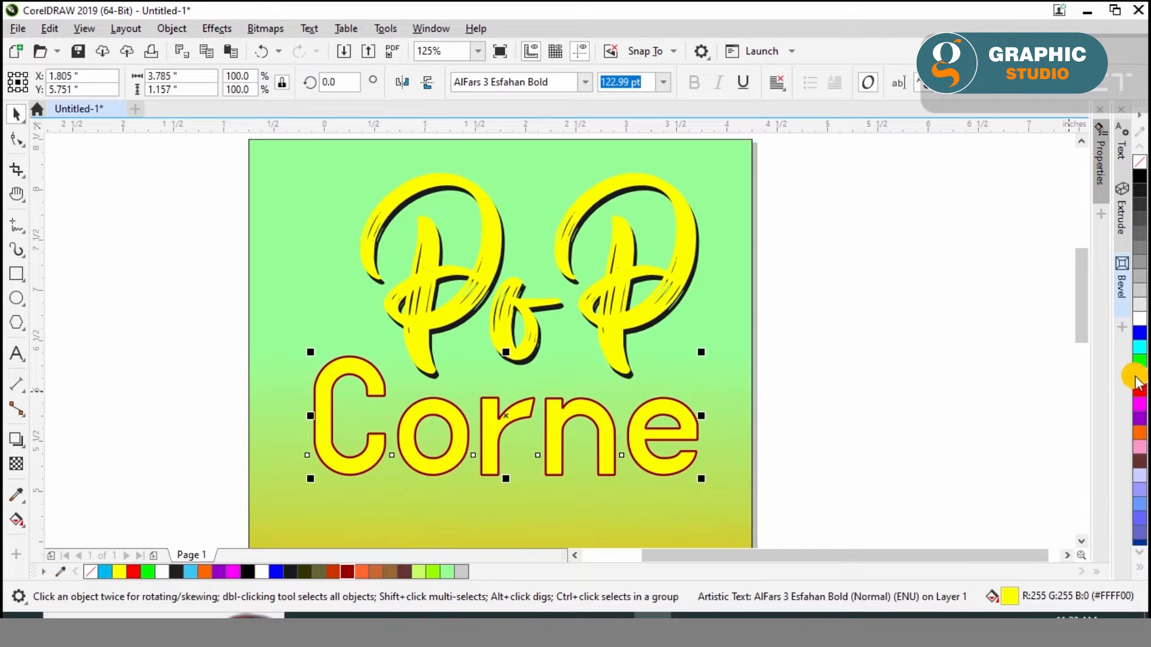
{"action": "left_click", "coordinate": [1139, 183]}
{"action": "left_click", "coordinate": [1139, 316]}
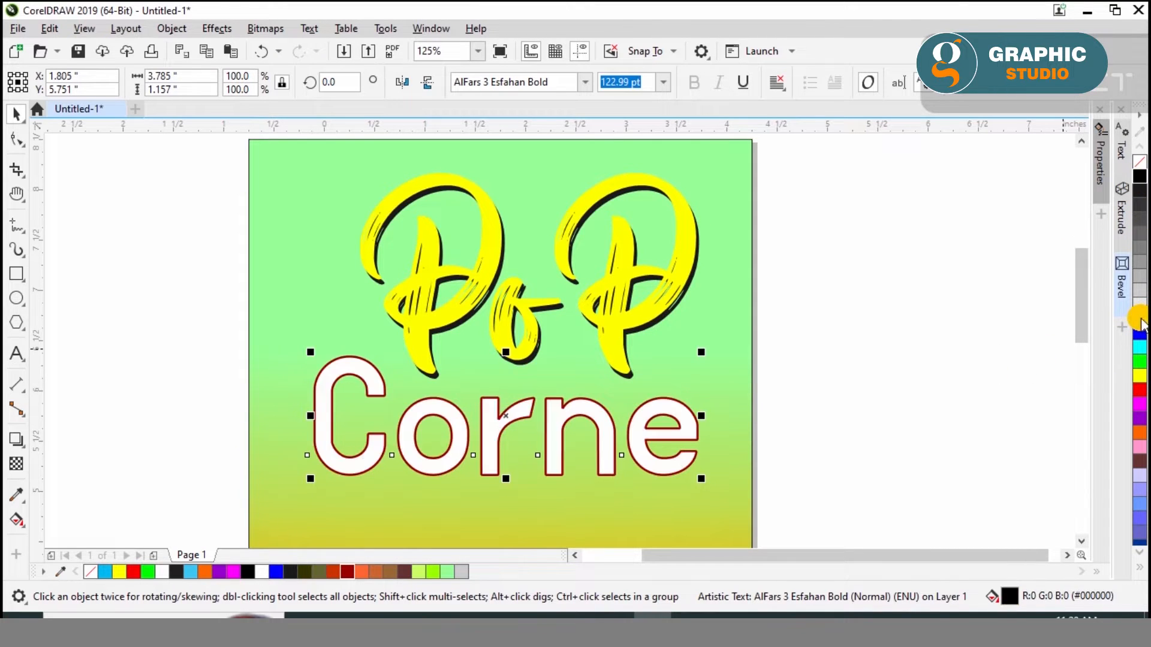
Set the Corne text in the Baby Blue font
{"action": "left_click", "coordinate": [865, 367]}
{"action": "left_click", "coordinate": [747, 358]}
{"action": "key", "text": "shift+F4"}
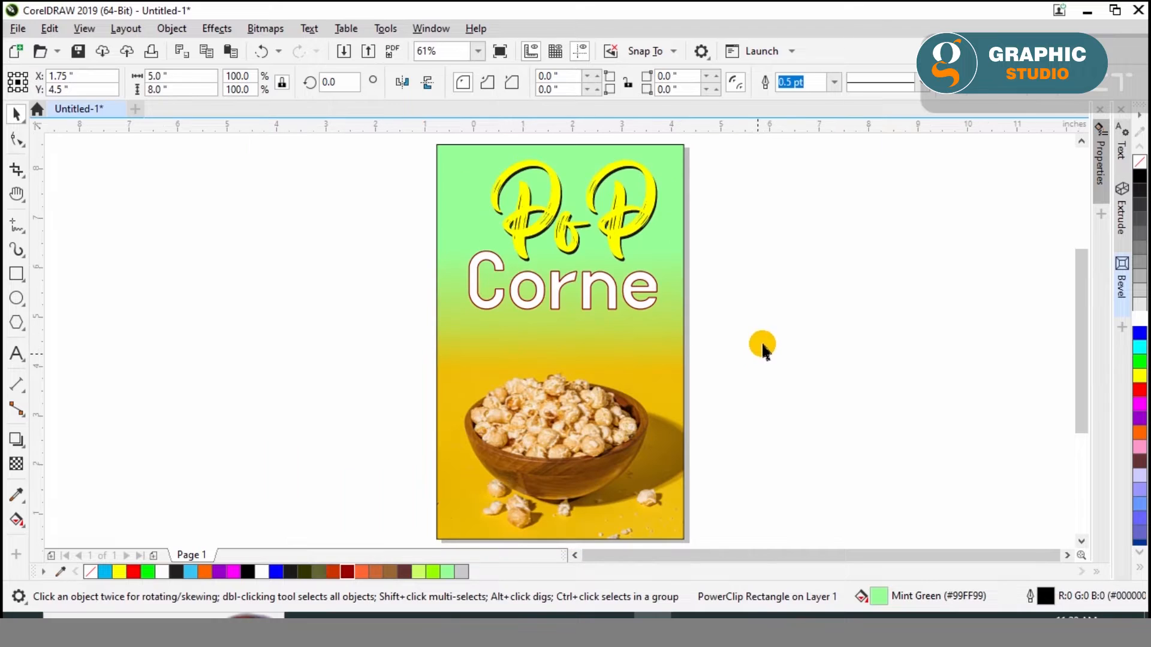
{"action": "left_click", "coordinate": [761, 341]}
{"action": "left_click", "coordinate": [536, 297]}
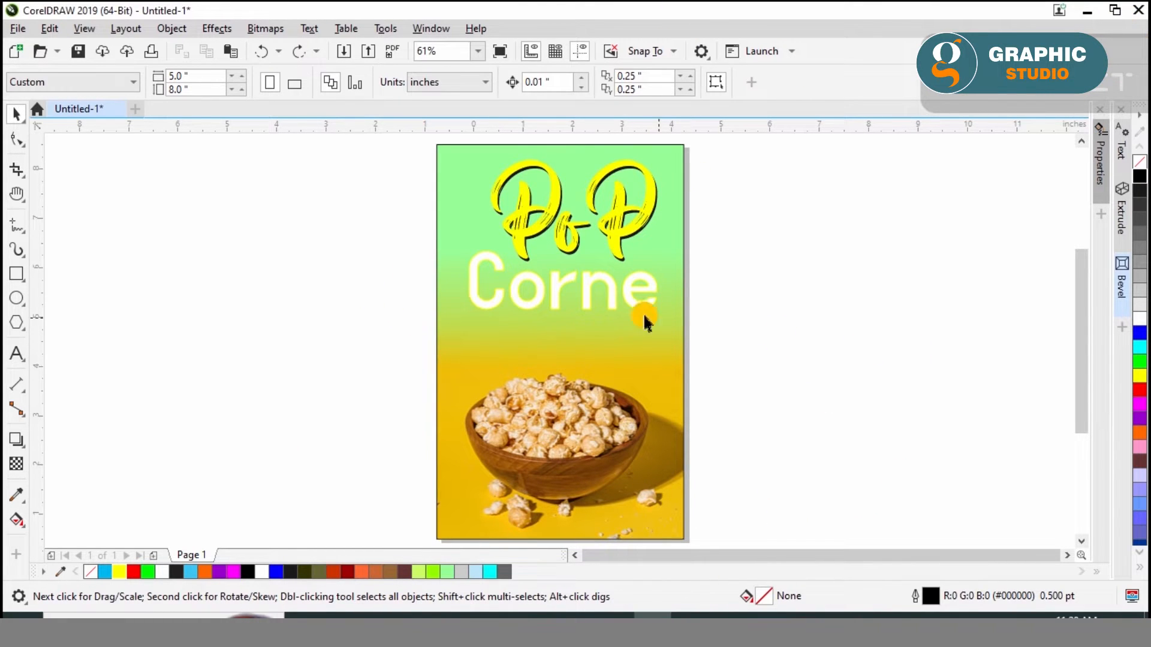
{"action": "left_click", "coordinate": [634, 301]}
{"action": "left_click", "coordinate": [585, 82]}
{"action": "left_click", "coordinate": [521, 159]}
Enlarge the Corne text to about 181.6 pt and center it horizontally on the poster background
{"action": "scroll", "coordinate": [522, 198], "scroll_direction": "up", "scroll_amount": 2}
{"action": "left_click_drag", "start_coordinate": [694, 411], "coordinate": [837, 503]}
{"action": "left_click", "coordinate": [389, 401], "text": "shift"}
{"action": "key", "text": "c"}
{"action": "left_click", "coordinate": [276, 386]}
Apply a soft-edge bevel to center on the Corne text, with white light, intensity 96, direction 81 and altitude 29
{"action": "left_click", "coordinate": [400, 369]}
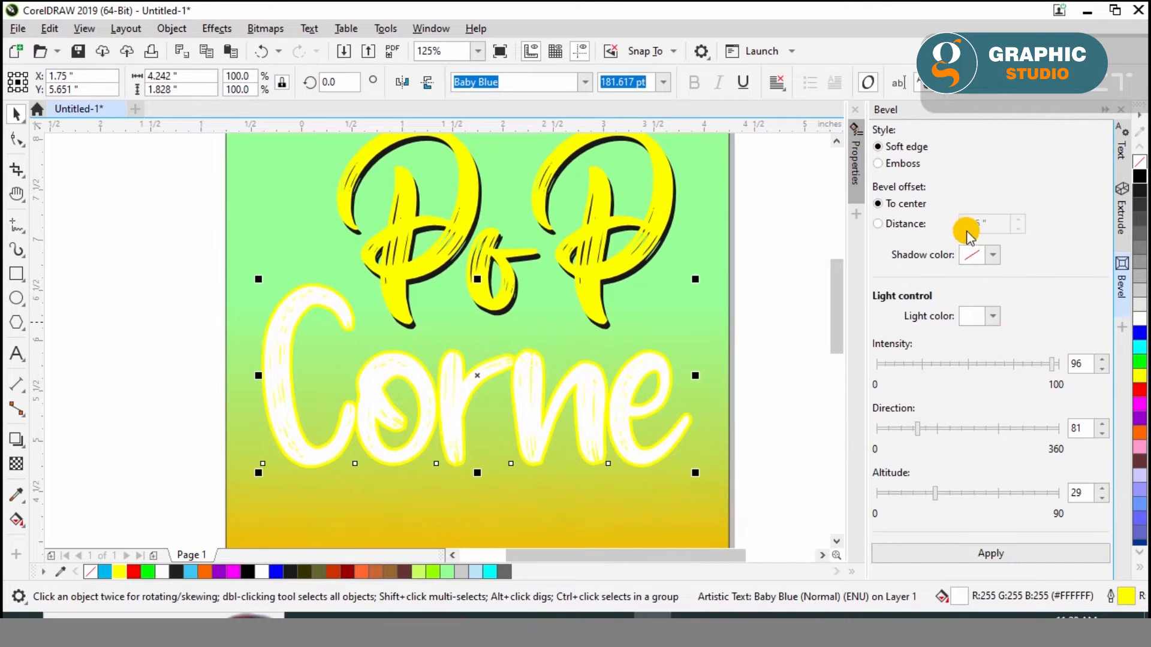
{"action": "left_click", "coordinate": [1001, 552]}
{"action": "left_click", "coordinate": [784, 377]}
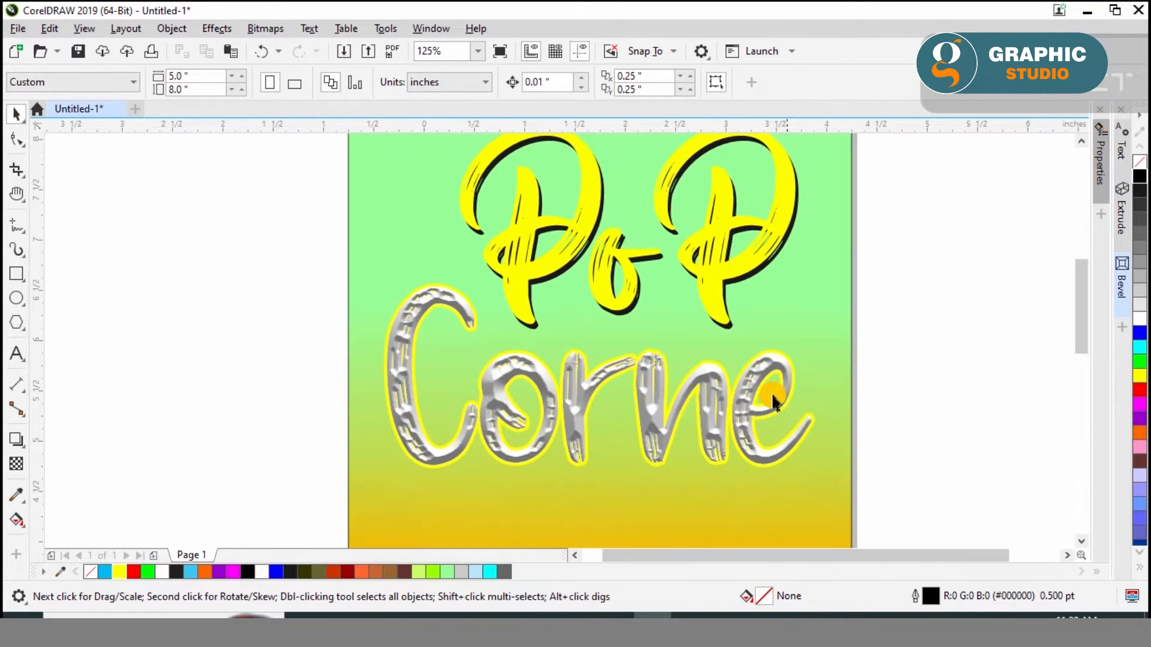
{"action": "left_click", "coordinate": [751, 398]}
{"action": "left_click", "coordinate": [837, 366], "text": "shift"}
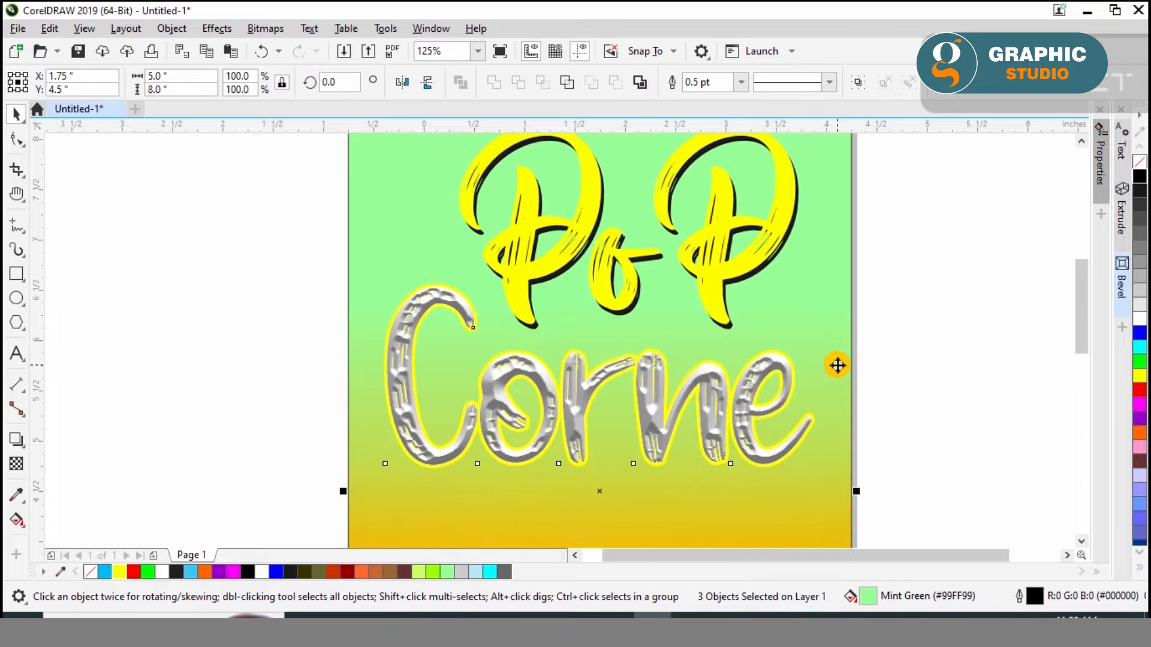
Copy the beveled Corne text and paste a duplicate in place
{"action": "left_click", "coordinate": [696, 378]}
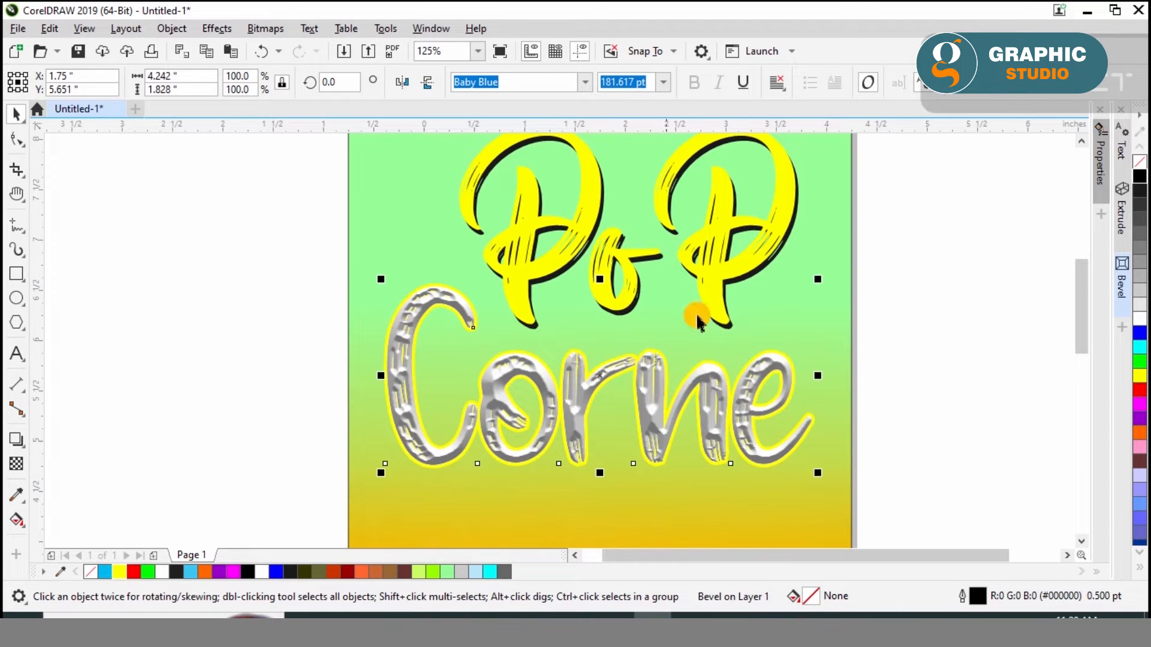
{"action": "left_click", "coordinate": [48, 28]}
{"action": "left_click", "coordinate": [98, 123]}
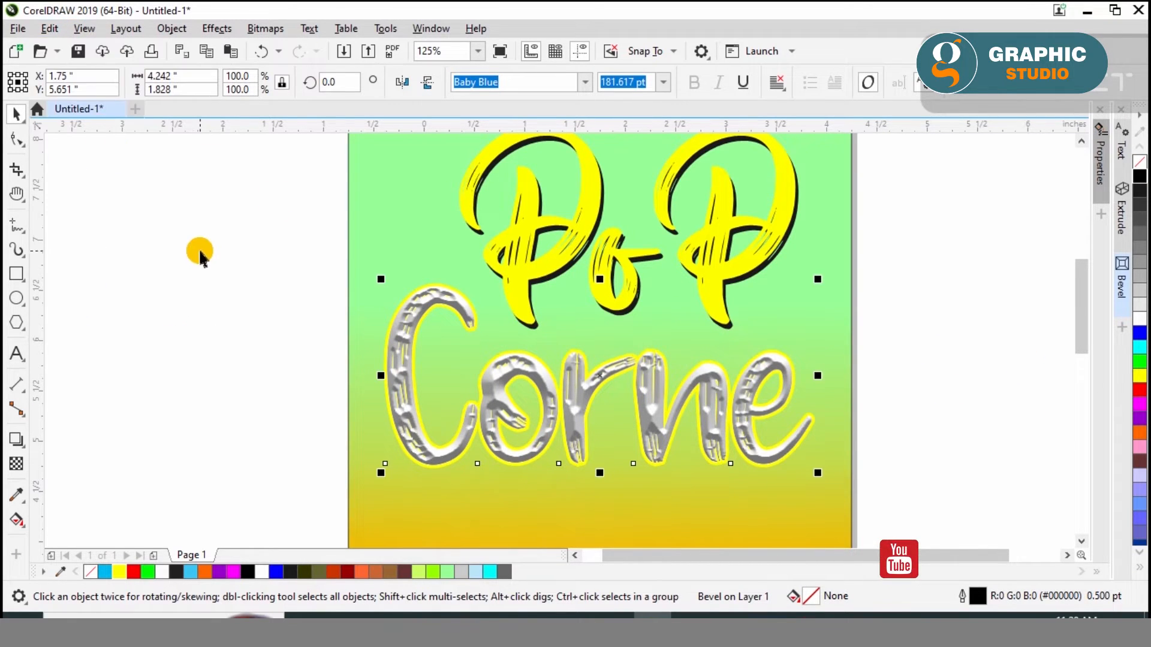
{"action": "left_click", "coordinate": [48, 28]}
{"action": "left_click", "coordinate": [78, 163]}
{"action": "left_click", "coordinate": [219, 357]}
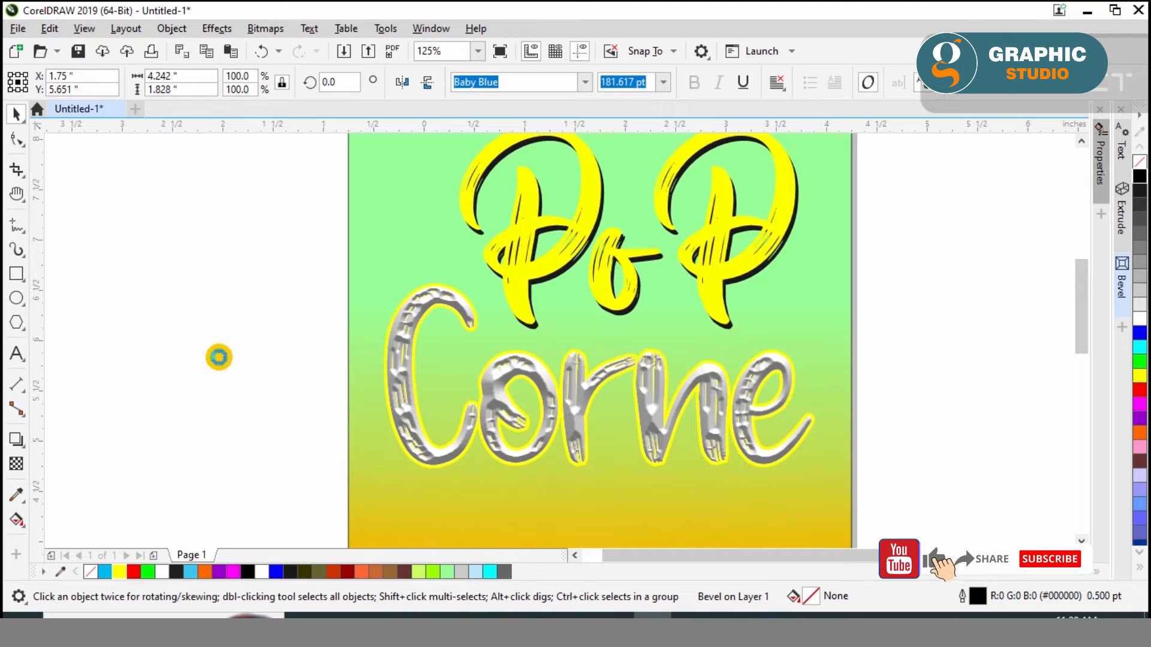
Color the rear Corne copy's fill and outline black and offset it 0.03 inch right and 0.02 inch down as a shadow
{"action": "left_click", "coordinate": [1138, 176]}
{"action": "right_click", "coordinate": [1137, 176]}
{"action": "key", "text": "Right"}
{"action": "key", "text": "Right"}
{"action": "key", "text": "Down"}
{"action": "key", "text": "Right"}
{"action": "key", "text": "Down"}
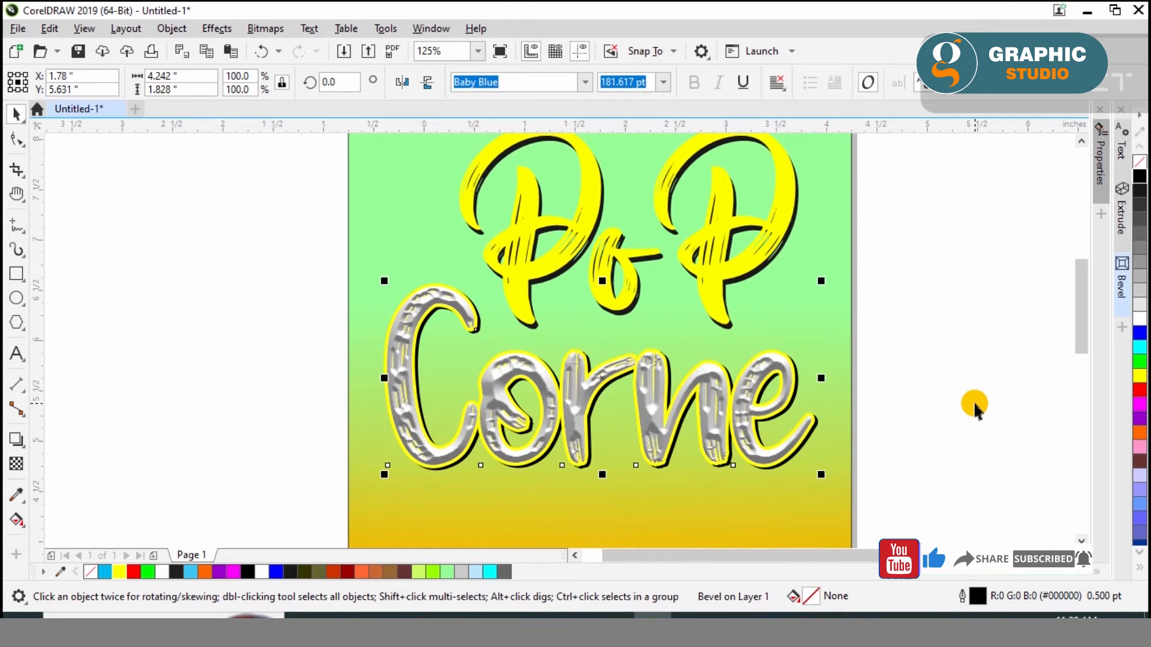
Group the Corne text with its shadow and center the group horizontally on the poster background
{"action": "left_click_drag", "start_coordinate": [186, 223], "coordinate": [955, 494]}
{"action": "key", "text": "ctrl+g"}
{"action": "left_click", "coordinate": [842, 480], "text": "shift"}
{"action": "key", "text": "c"}
Shrink the PoP text together with its shadow to about 87.3 pt and group them
{"action": "left_click", "coordinate": [625, 247]}
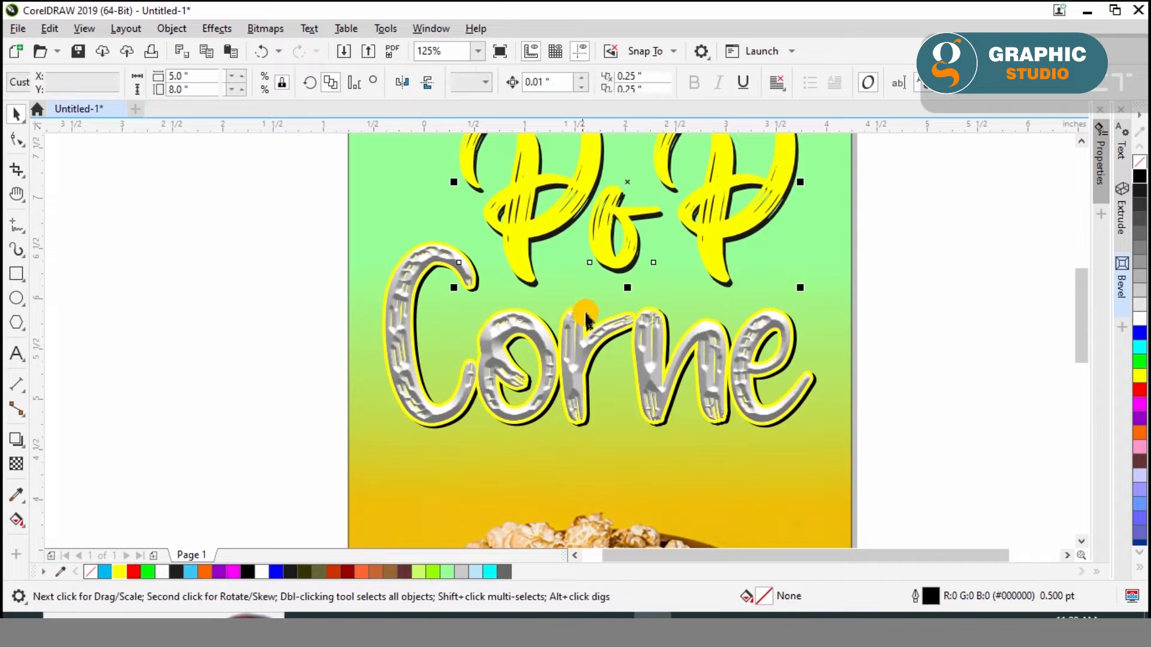
{"action": "scroll", "coordinate": [587, 318], "scroll_direction": "down", "scroll_amount": 1}
{"action": "scroll", "coordinate": [643, 252], "scroll_direction": "up", "scroll_amount": 1}
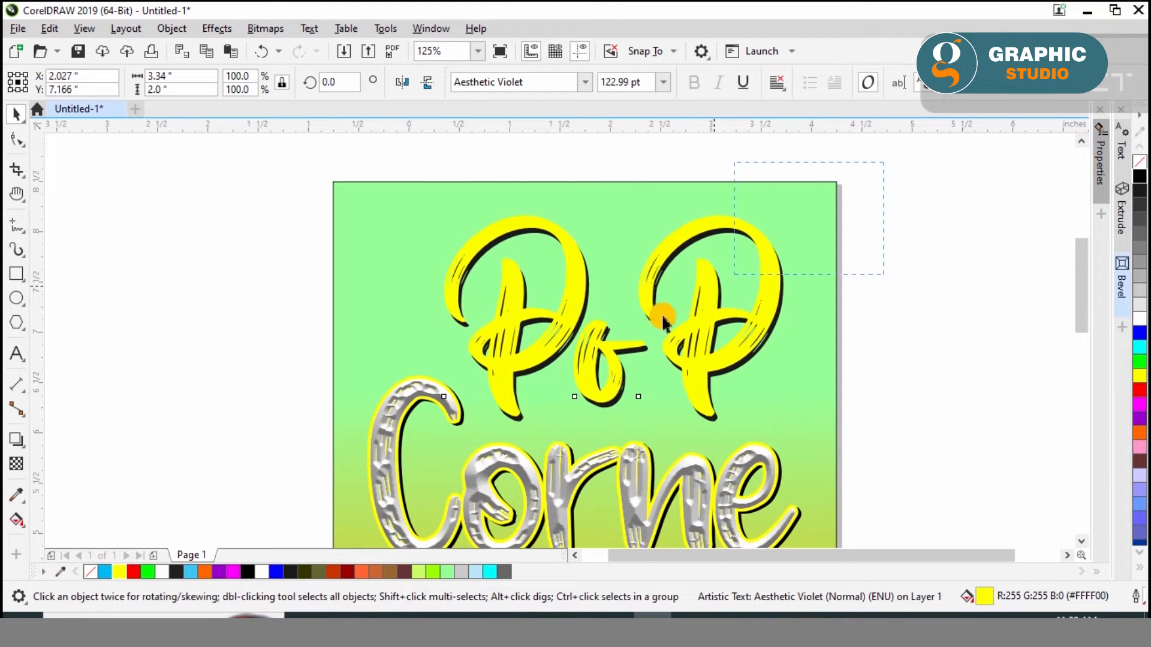
{"action": "left_click_drag", "start_coordinate": [439, 211], "coordinate": [516, 267]}
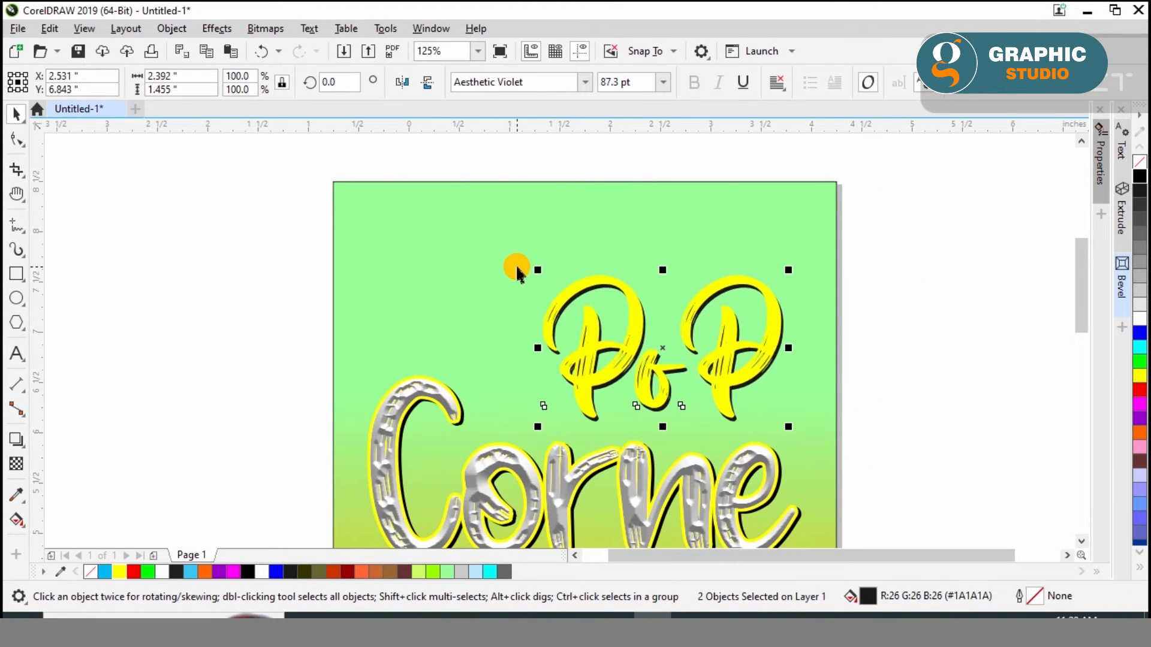
{"action": "key", "text": "ctrl+g"}
Position the PoP group above the right part of Corne and group it with the Corne text
{"action": "left_click", "coordinate": [458, 404], "text": "shift"}
{"action": "key", "text": "c"}
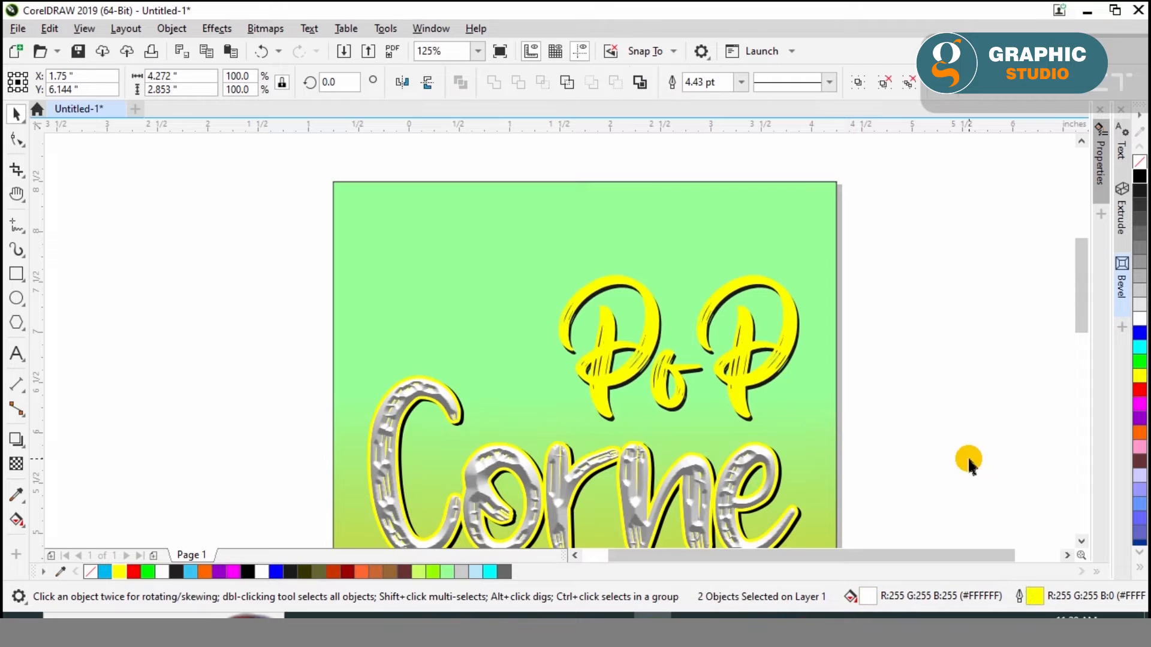
{"action": "left_click", "coordinate": [969, 462]}
{"action": "left_click_drag", "start_coordinate": [767, 372], "coordinate": [746, 402]}
{"action": "left_click", "coordinate": [645, 467], "text": "shift"}
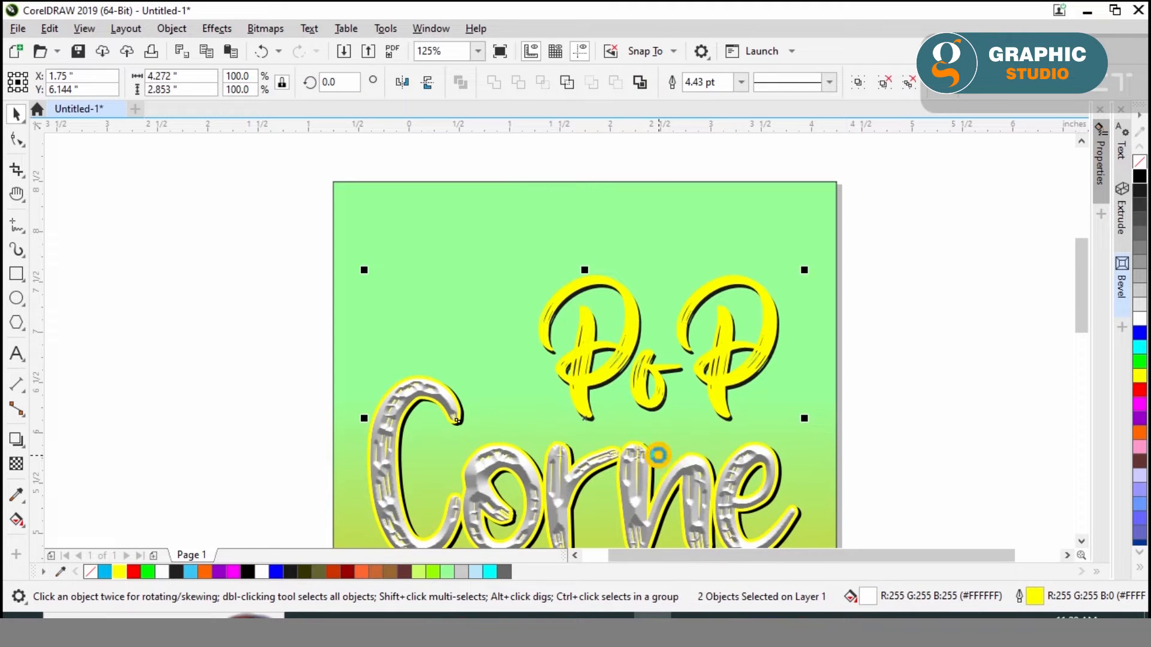
{"action": "key", "text": "ctrl+g"}
Move the whole PoP Corne title group up toward the poster's top edge, keeping it centered horizontally
{"action": "left_click", "coordinate": [667, 237], "text": "shift"}
{"action": "left_click", "coordinate": [894, 243]}
{"action": "left_click", "coordinate": [812, 243]}
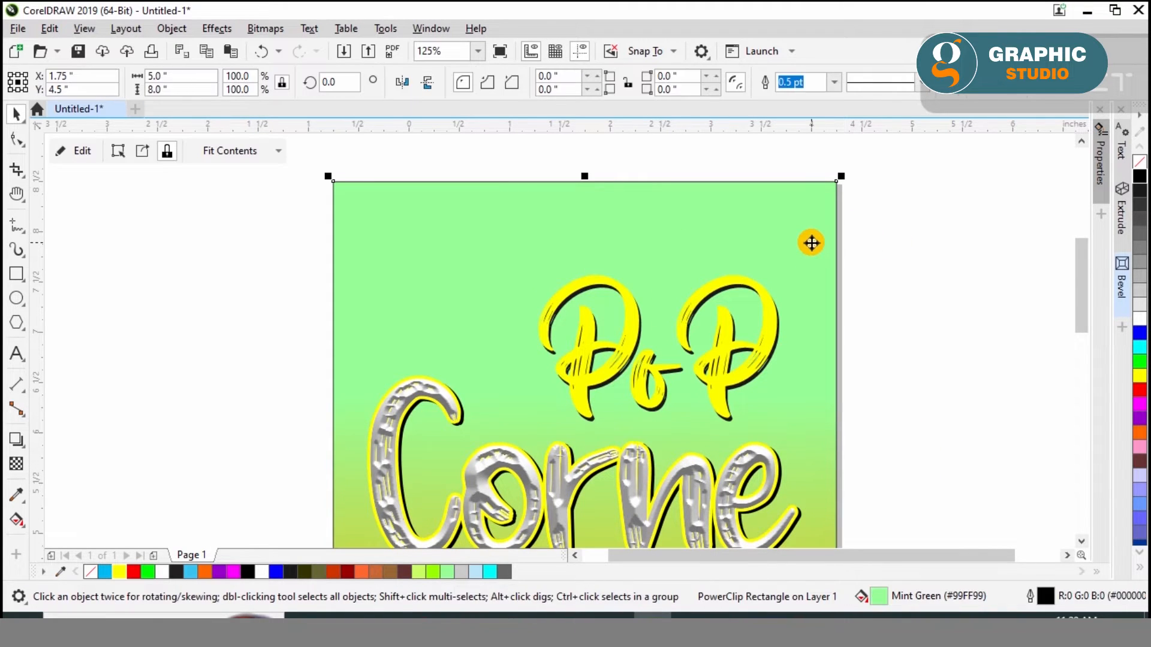
{"action": "key", "text": "shift+F4"}
{"action": "left_click", "coordinate": [938, 364]}
{"action": "left_click_drag", "start_coordinate": [747, 340], "coordinate": [762, 350]}
{"action": "left_click_drag", "start_coordinate": [611, 297], "coordinate": [612, 273]}
{"action": "key", "text": "Up"}
{"action": "key", "text": "Up"}
{"action": "key", "text": "Up"}
{"action": "key", "text": "Up"}
{"action": "key", "text": "Up"}
{"action": "key", "text": "Up"}
{"action": "key", "text": "Up"}
{"action": "key", "text": "Up"}
{"action": "key", "text": "Up"}
{"action": "key", "text": "Up"}
{"action": "key", "text": "Up"}
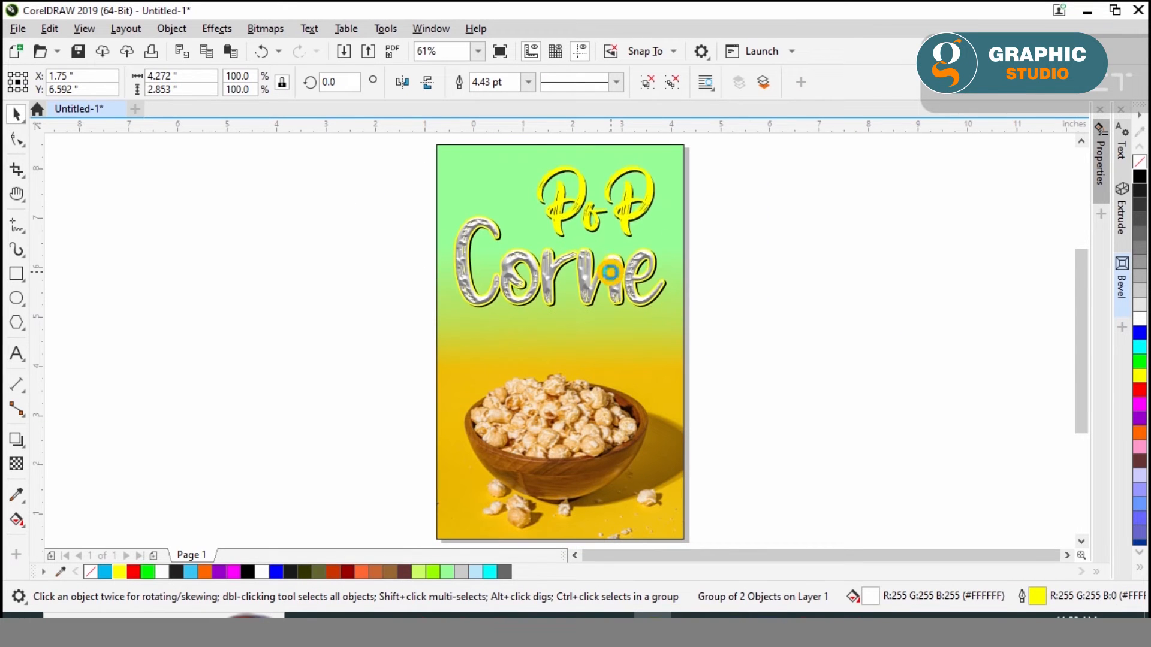
Add the text Delious below the Corne title and enlarge it to about 45.4 pt
{"action": "left_click", "coordinate": [434, 350]}
{"action": "left_click", "coordinate": [16, 354]}
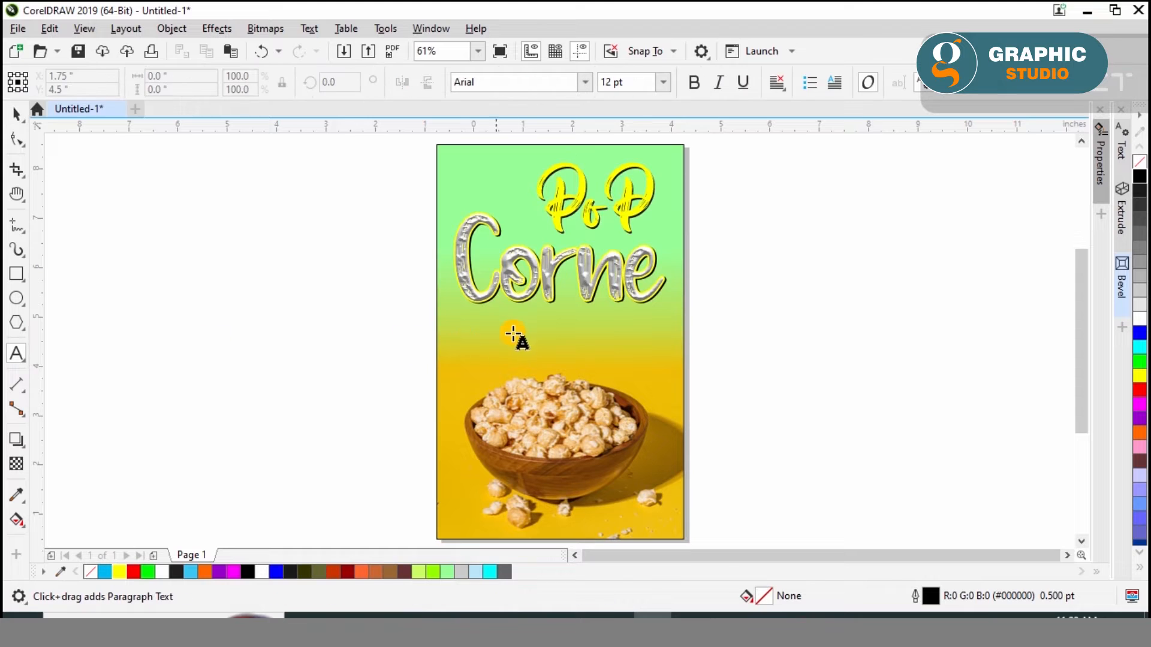
{"action": "left_click", "coordinate": [505, 326]}
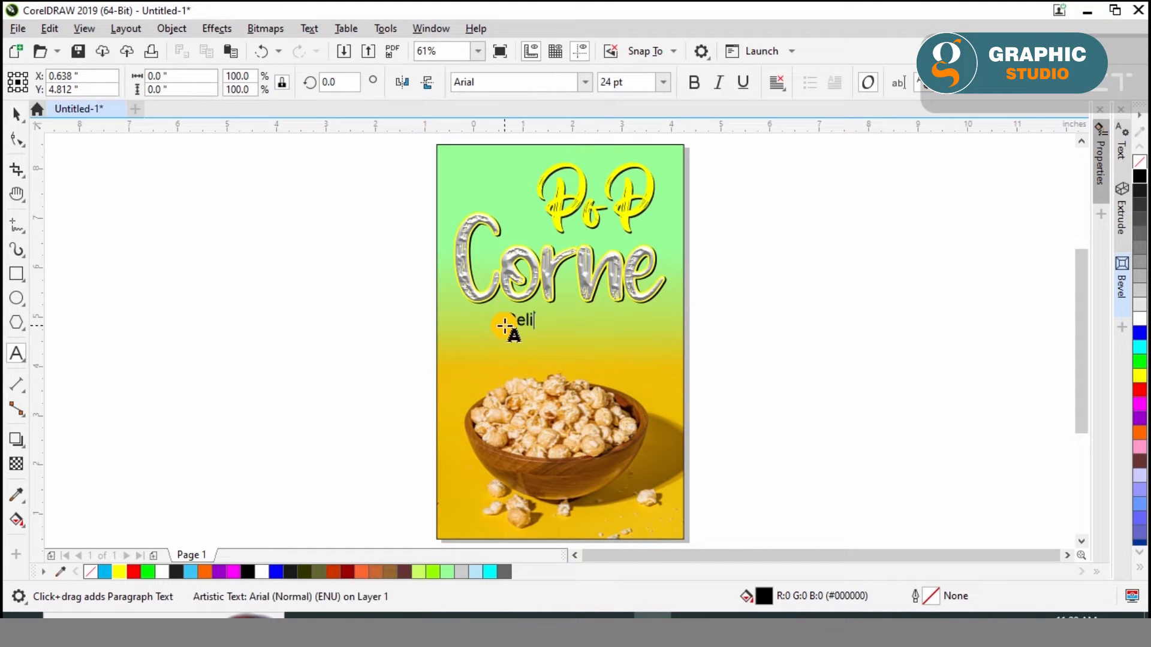
{"action": "left_click", "coordinate": [16, 124]}
{"action": "left_click_drag", "start_coordinate": [566, 333], "coordinate": [610, 359]}
{"action": "scroll", "coordinate": [574, 309], "scroll_direction": "up", "scroll_amount": 4}
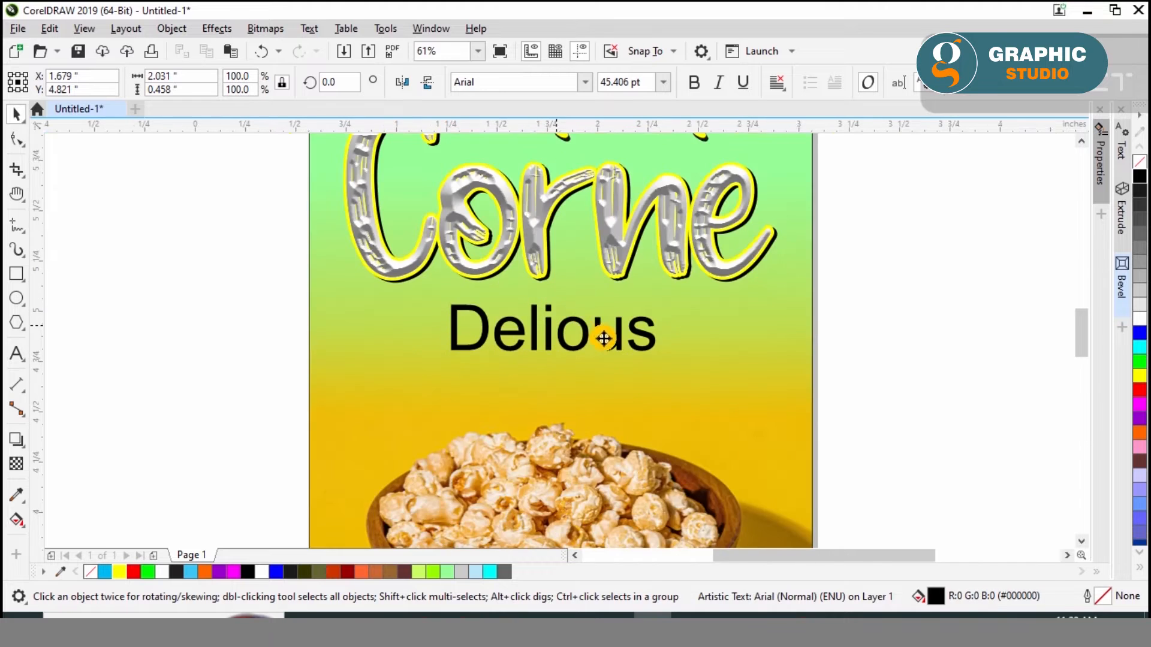
Set the Delious text in the bluerabbit font and center it horizontally on the poster
{"action": "left_click", "coordinate": [581, 85]}
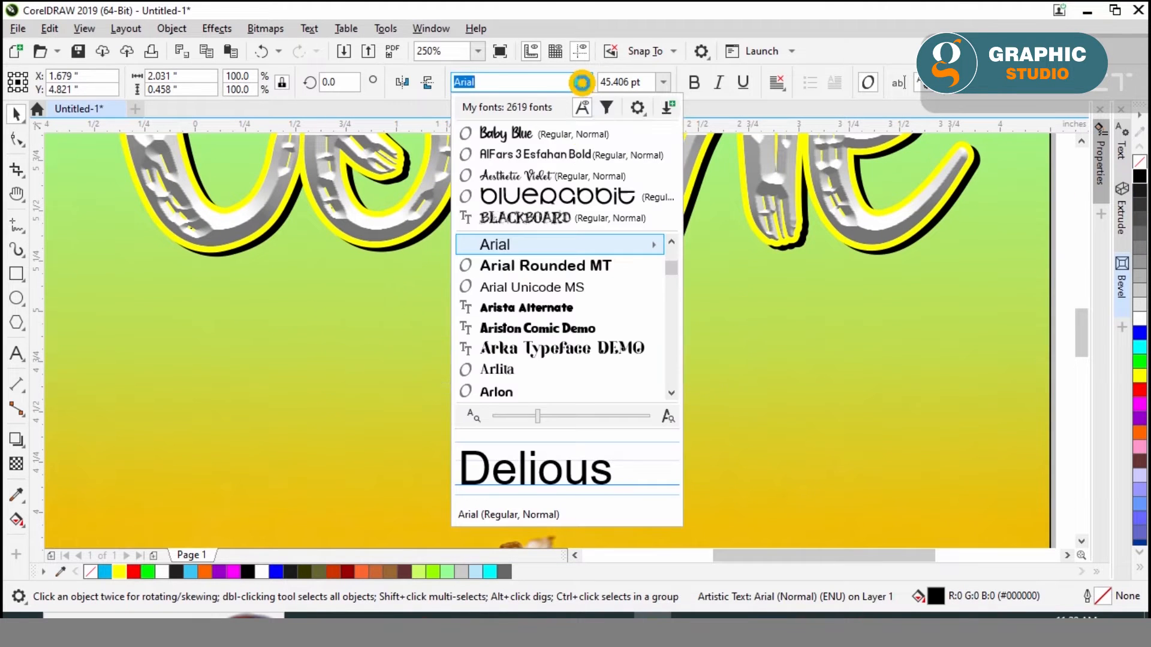
{"action": "left_click", "coordinate": [548, 197]}
{"action": "left_click", "coordinate": [509, 231], "text": "shift"}
{"action": "scroll", "coordinate": [444, 332], "scroll_direction": "down", "scroll_amount": 1}
{"action": "left_click", "coordinate": [869, 330]}
{"action": "left_click", "coordinate": [651, 348]}
{"action": "left_click", "coordinate": [686, 339], "text": "shift"}
{"action": "key", "text": "c"}
{"action": "left_click", "coordinate": [800, 355]}
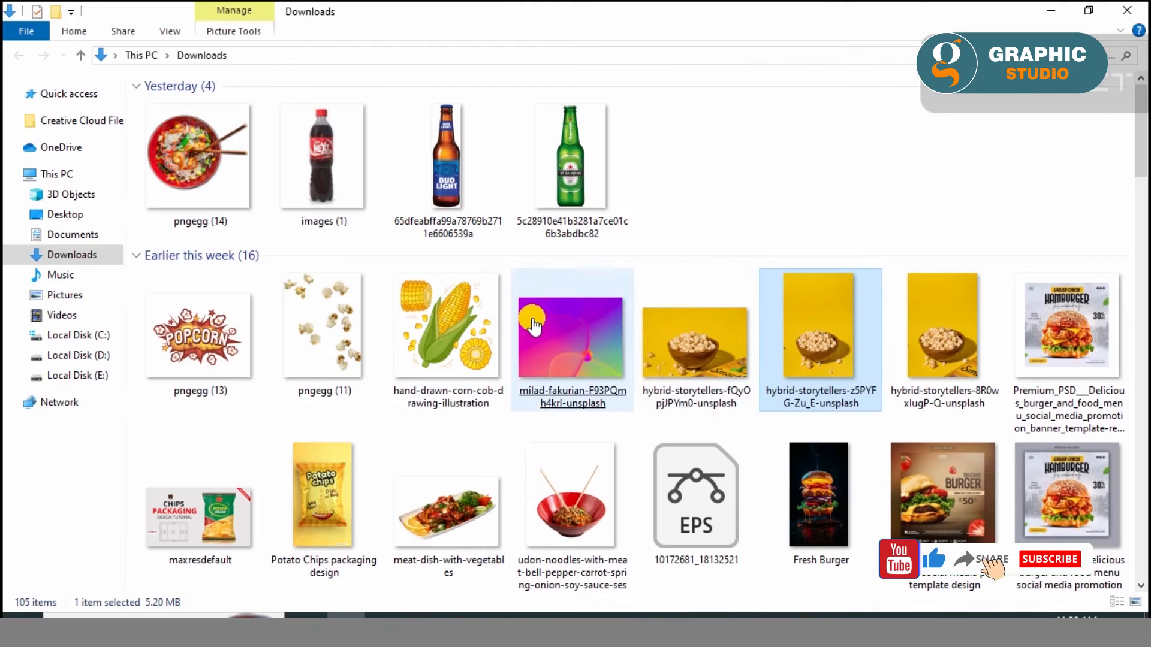
Bring the purple brush stroke image from the Downloads folder in File Explorer into the CorelDRAW document and place it beside the poster
{"action": "scroll", "coordinate": [539, 306], "scroll_direction": "down", "scroll_amount": 3}
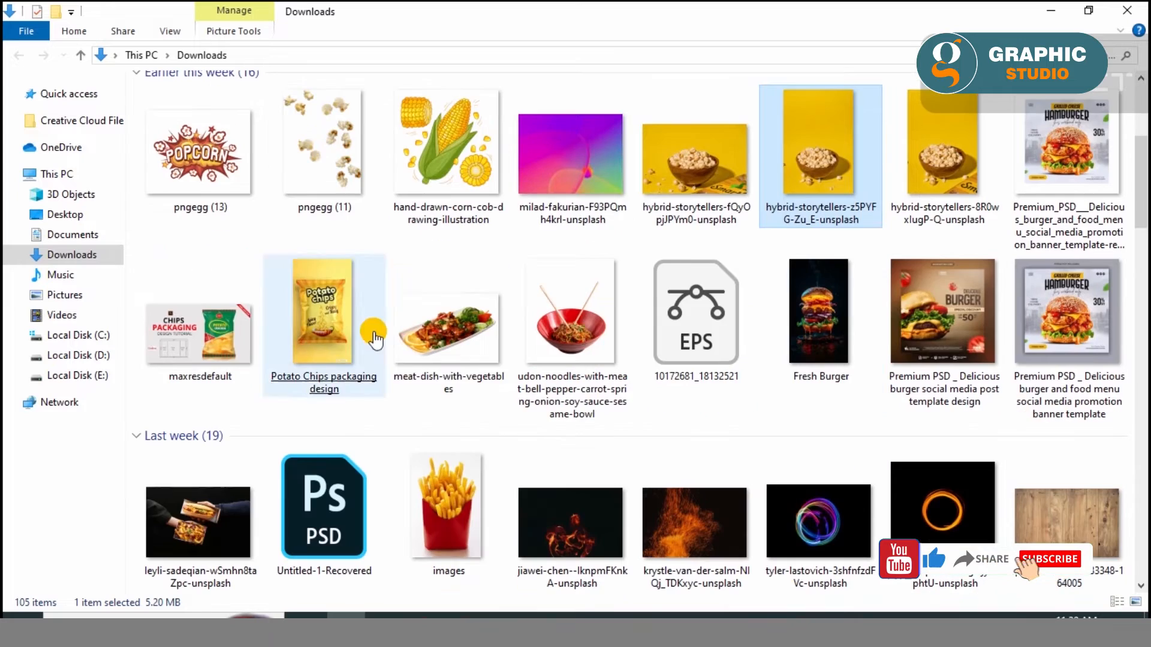
{"action": "scroll", "coordinate": [689, 380], "scroll_direction": "down", "scroll_amount": 10}
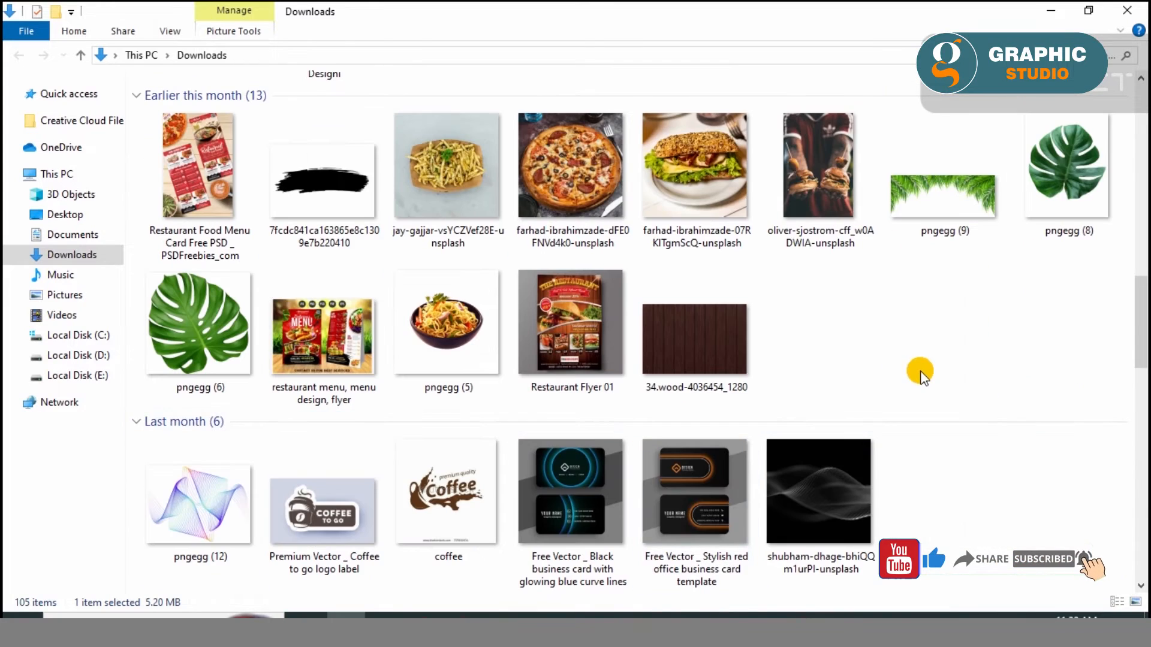
{"action": "scroll", "coordinate": [911, 377], "scroll_direction": "down", "scroll_amount": 5}
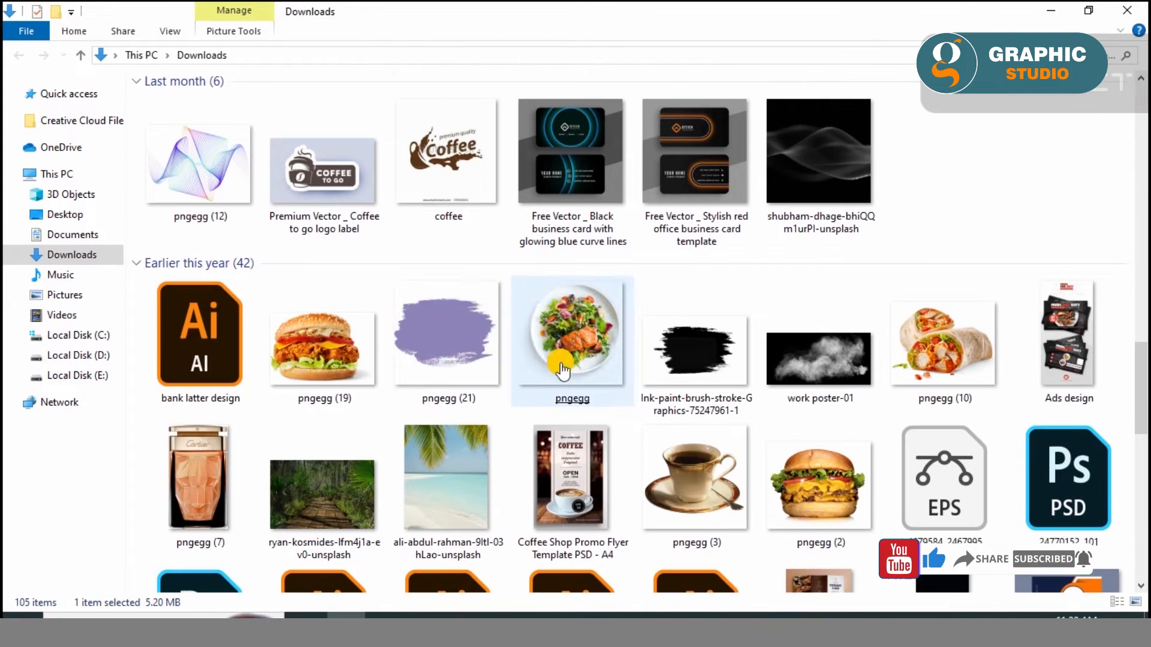
{"action": "mouse_move", "coordinate": [455, 336]}
{"action": "left_mouse_down"}
{"action": "mouse_move", "coordinate": [547, 385]}
{"action": "mouse_move", "coordinate": [655, 539]}
{"action": "mouse_move", "coordinate": [650, 593]}
{"action": "mouse_move", "coordinate": [430, 373]}
{"action": "left_mouse_up"}
{"action": "scroll", "coordinate": [884, 279], "scroll_direction": "down", "scroll_amount": 2}
{"action": "left_click_drag", "start_coordinate": [798, 307], "coordinate": [579, 310]}
Trace the purple brush stroke bitmap as a high quality image outline with detail 100 and smoothing 42
{"action": "left_click", "coordinate": [520, 82]}
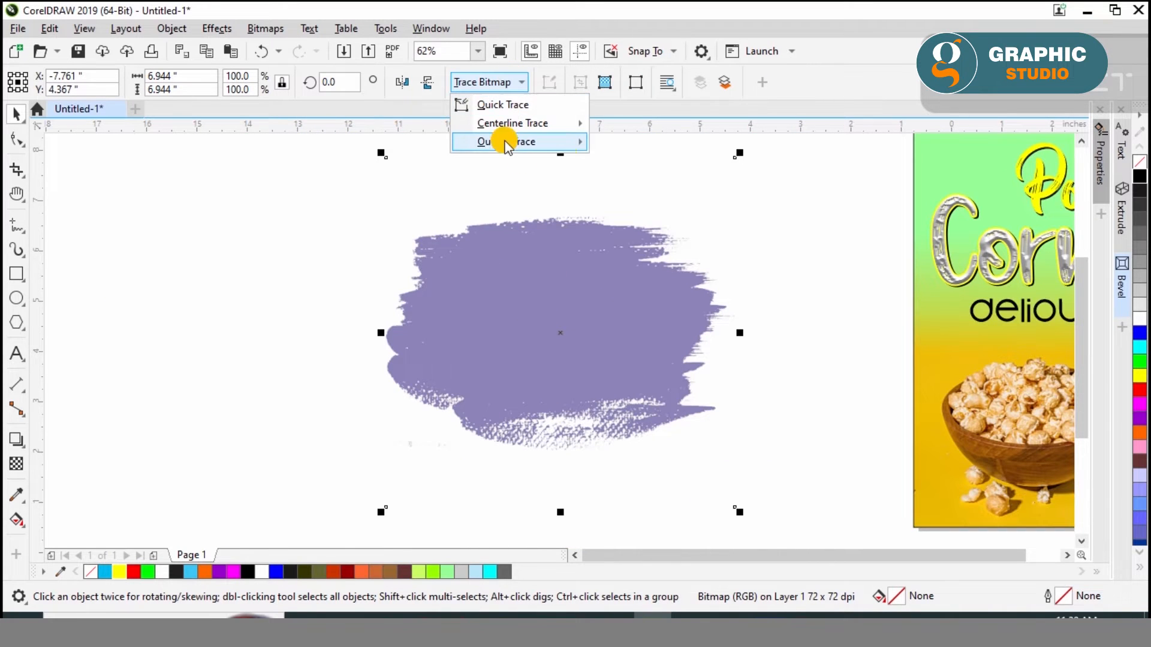
{"action": "mouse_move", "coordinate": [504, 142]}
{"action": "left_click", "coordinate": [678, 232]}
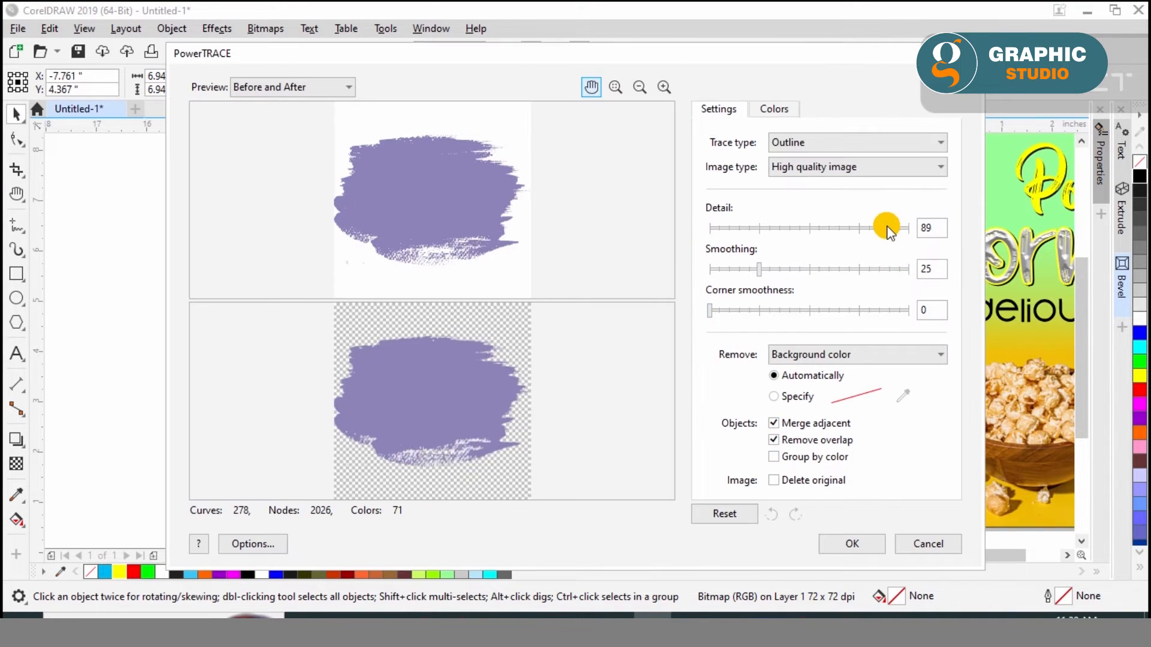
{"action": "left_click_drag", "start_coordinate": [759, 269], "coordinate": [792, 269]}
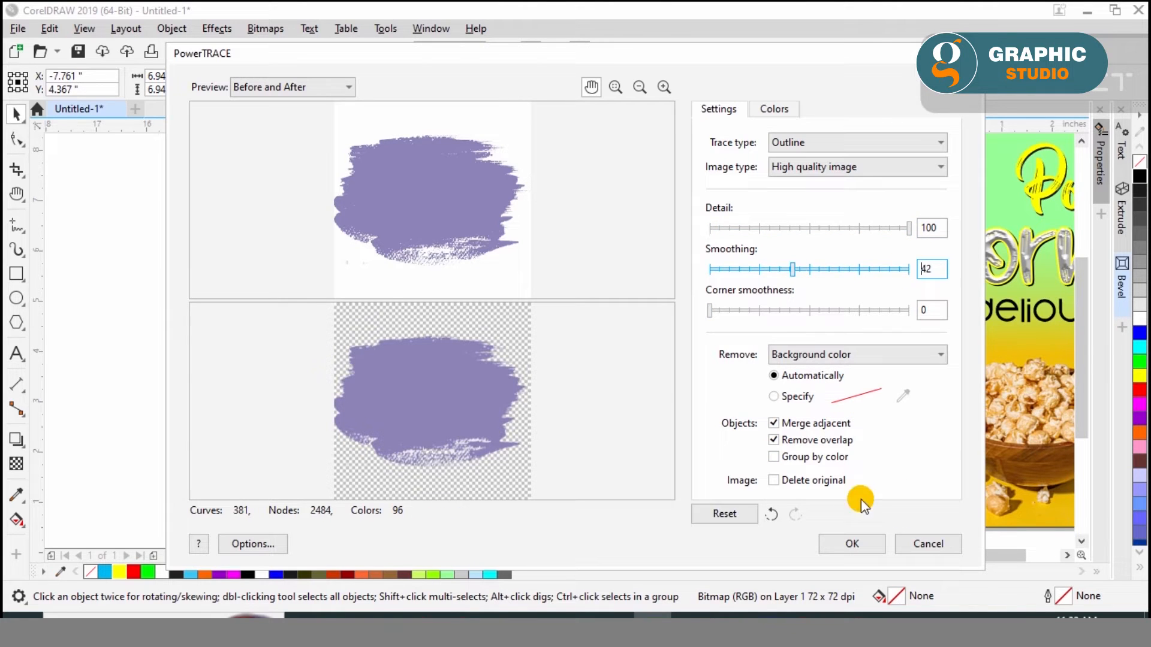
{"action": "left_click", "coordinate": [863, 526]}
Delete the original purple brush stroke bitmap and ungroup the traced vector result
{"action": "scroll", "coordinate": [779, 365], "scroll_direction": "down", "scroll_amount": 2}
{"action": "mouse_move", "coordinate": [731, 354]}
{"action": "left_mouse_down"}
{"action": "mouse_move", "coordinate": [448, 350]}
{"action": "mouse_move", "coordinate": [444, 334]}
{"action": "mouse_move", "coordinate": [724, 308]}
{"action": "mouse_move", "coordinate": [711, 332]}
{"action": "left_mouse_up"}
{"action": "left_click", "coordinate": [688, 334]}
{"action": "key", "text": "Delete"}
{"action": "left_click", "coordinate": [671, 84]}
Pull the main brush stroke shape away from the trace fragments and delete all the leftover fragments
{"action": "left_click_drag", "start_coordinate": [605, 336], "coordinate": [262, 323]}
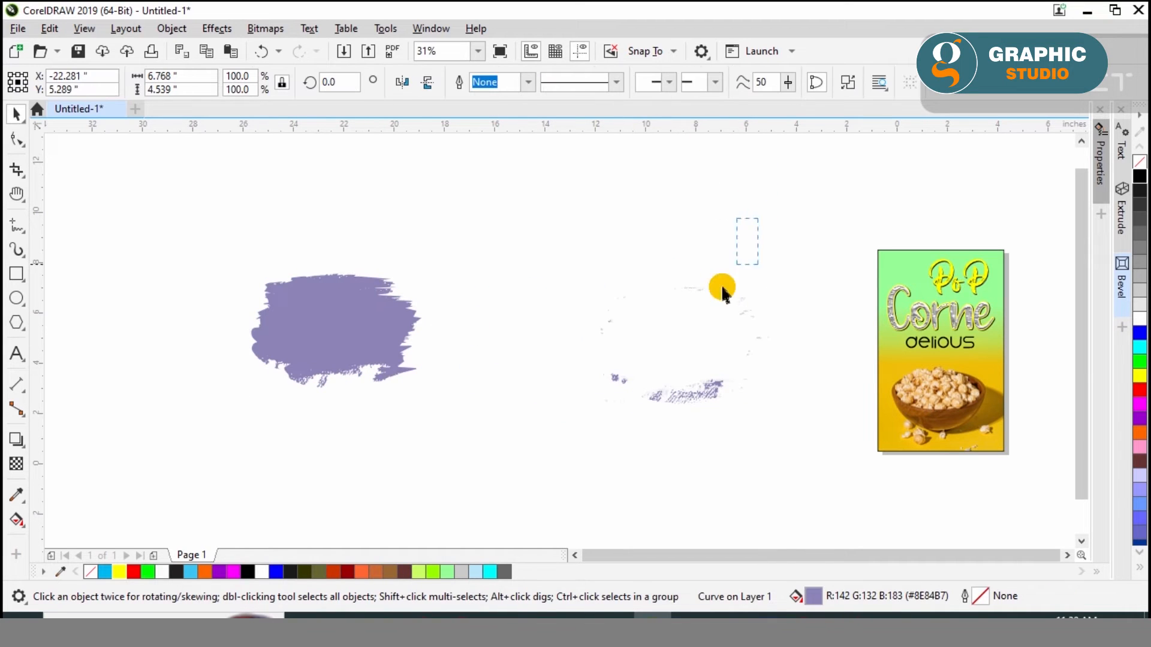
{"action": "left_click_drag", "start_coordinate": [756, 226], "coordinate": [474, 502]}
{"action": "key", "text": "Delete"}
{"action": "left_click_drag", "start_coordinate": [848, 231], "coordinate": [696, 434]}
{"action": "key", "text": "Delete"}
Move the brush stroke onto the poster, fill it with white and shrink it to about 1.33 x 0.89 in over the Delious text
{"action": "left_click_drag", "start_coordinate": [364, 333], "coordinate": [746, 338]}
{"action": "left_click", "coordinate": [1012, 367]}
{"action": "key", "text": "shift+F2"}
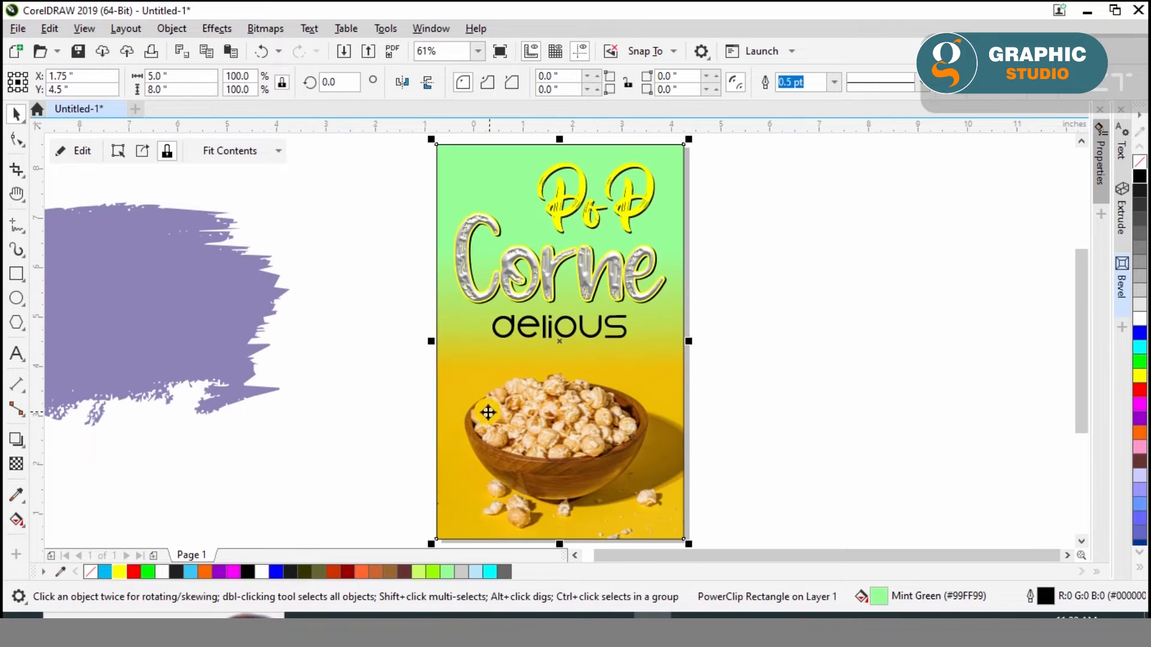
{"action": "key", "text": "Escape"}
{"action": "left_click_drag", "start_coordinate": [242, 333], "coordinate": [677, 355]}
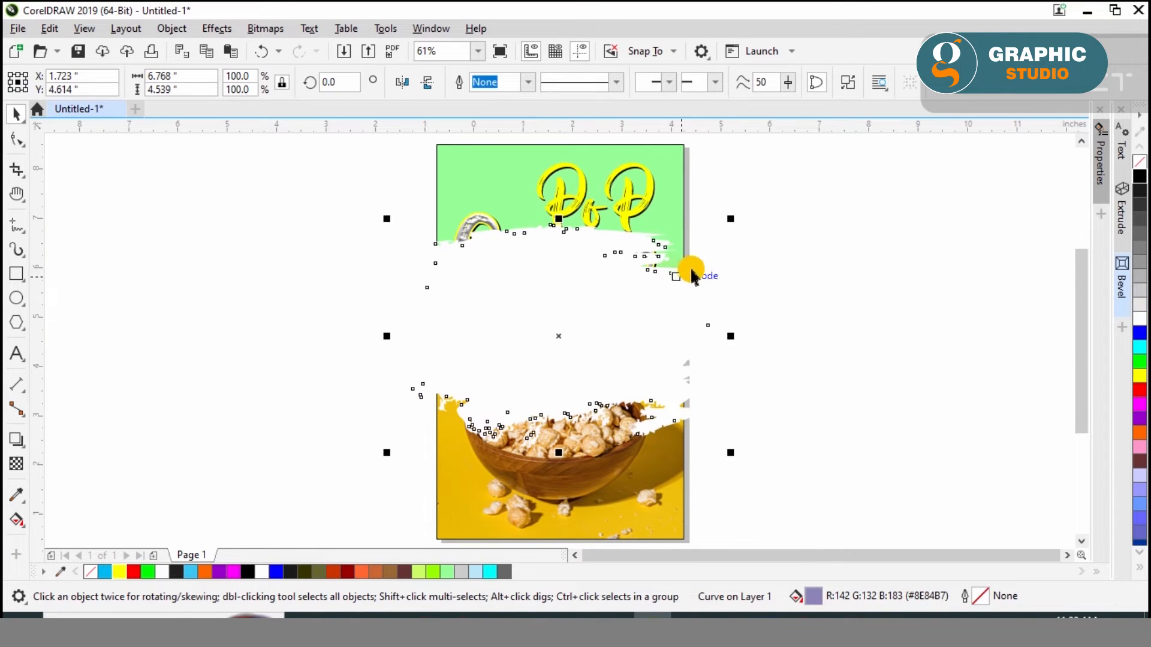
{"action": "left_click_drag", "start_coordinate": [722, 220], "coordinate": [462, 350]}
{"action": "mouse_move", "coordinate": [414, 415]}
{"action": "left_mouse_down"}
{"action": "mouse_move", "coordinate": [550, 332]}
{"action": "mouse_move", "coordinate": [532, 328]}
{"action": "left_mouse_up"}
Stretch the white brush stroke horizontally to about 3.92 in wide and order it behind the Delious text
{"action": "scroll", "coordinate": [532, 329], "scroll_direction": "up", "scroll_amount": 5}
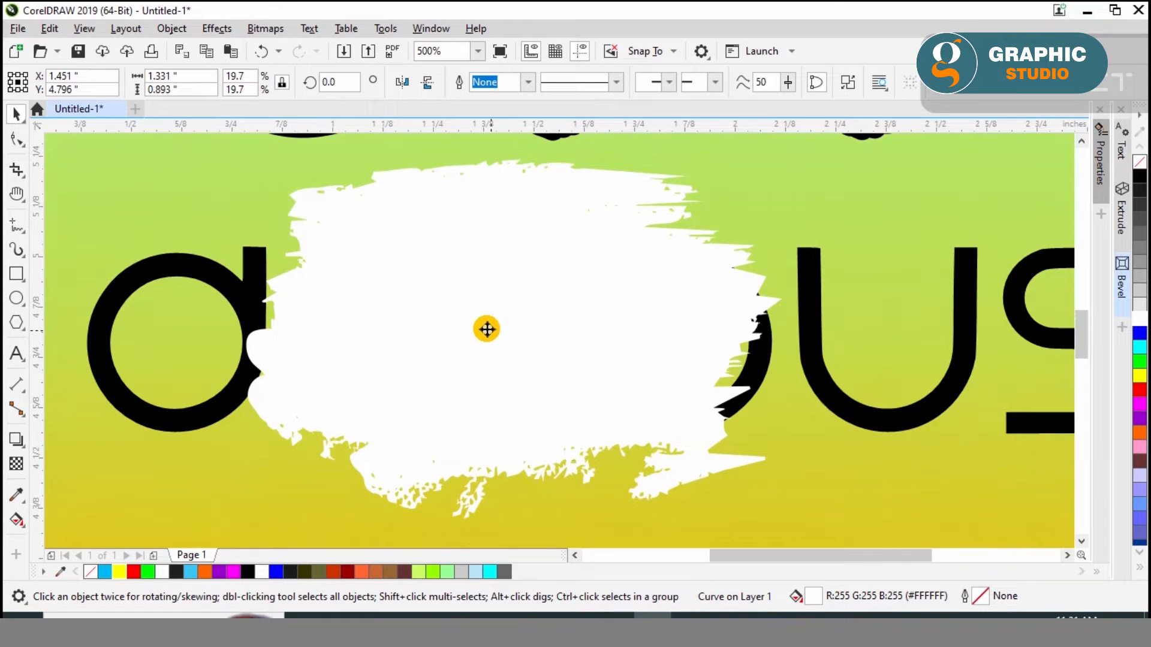
{"action": "scroll", "coordinate": [452, 321], "scroll_direction": "down", "scroll_amount": 2}
{"action": "left_click_drag", "start_coordinate": [649, 334], "coordinate": [901, 336]}
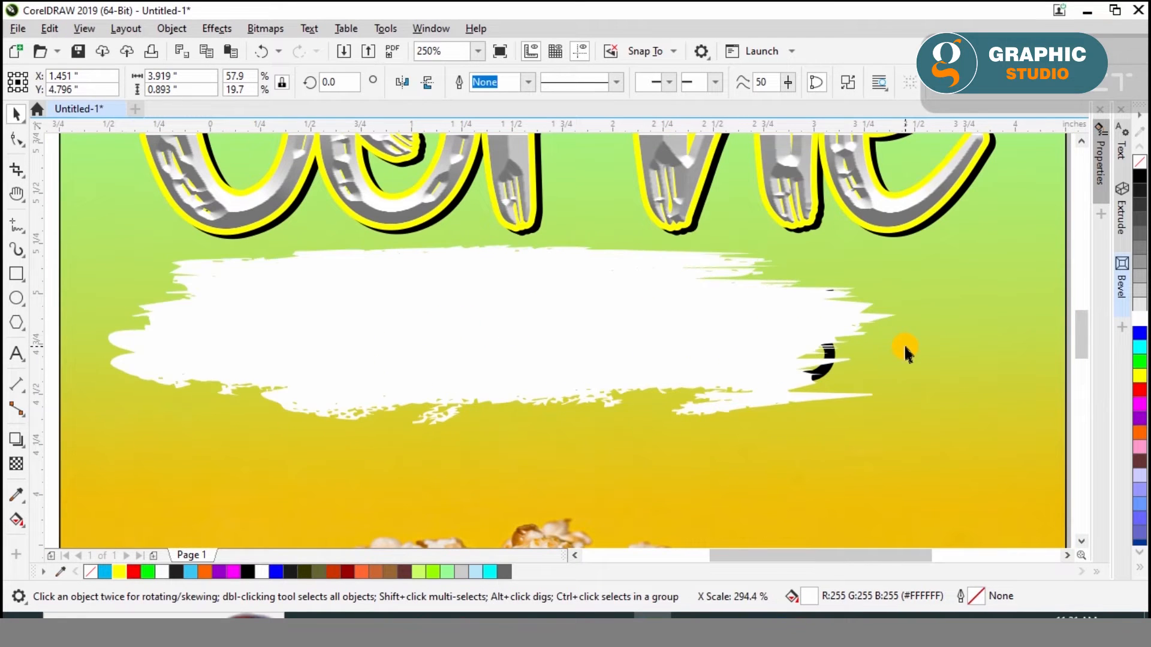
{"action": "key", "text": "ctrl+Page_Down"}
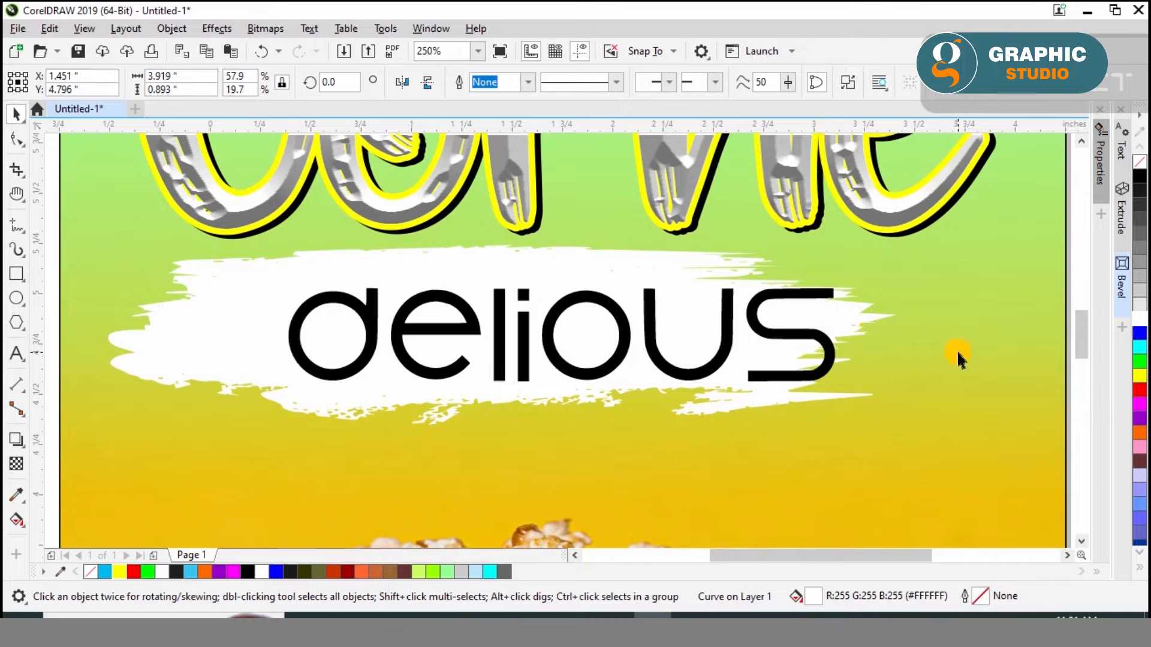
{"action": "key", "text": "Escape"}
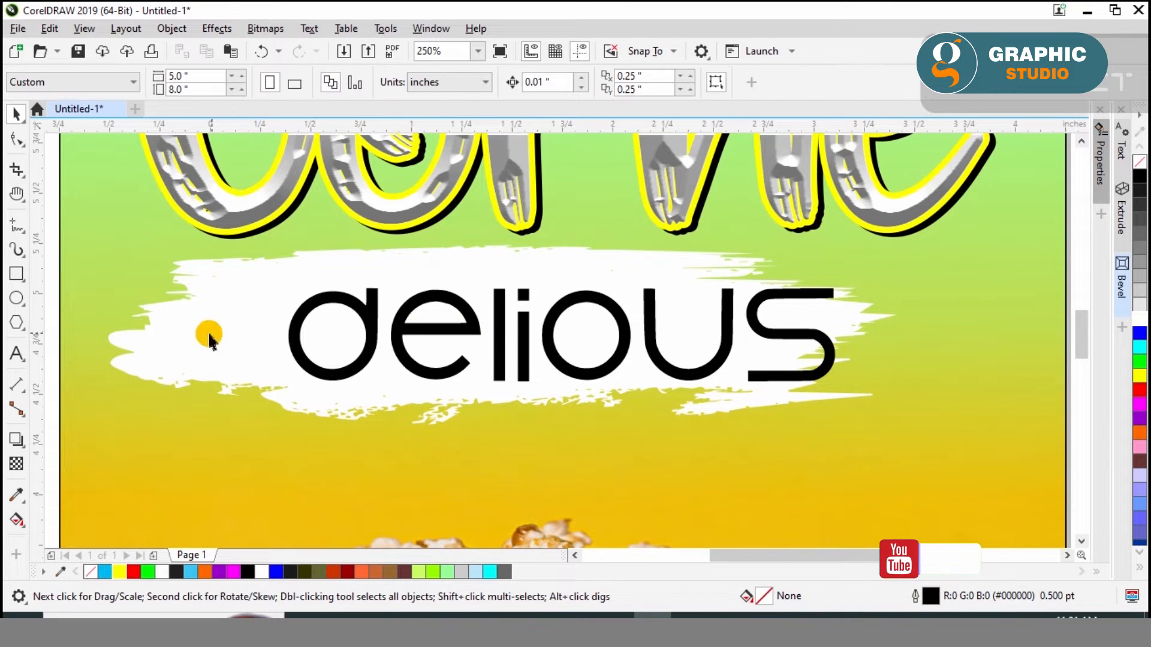
Center the white brush stroke horizontally on the poster behind the Delious text
{"action": "left_click", "coordinate": [209, 338]}
{"action": "left_click", "coordinate": [301, 325], "text": "shift"}
{"action": "key", "text": "c"}
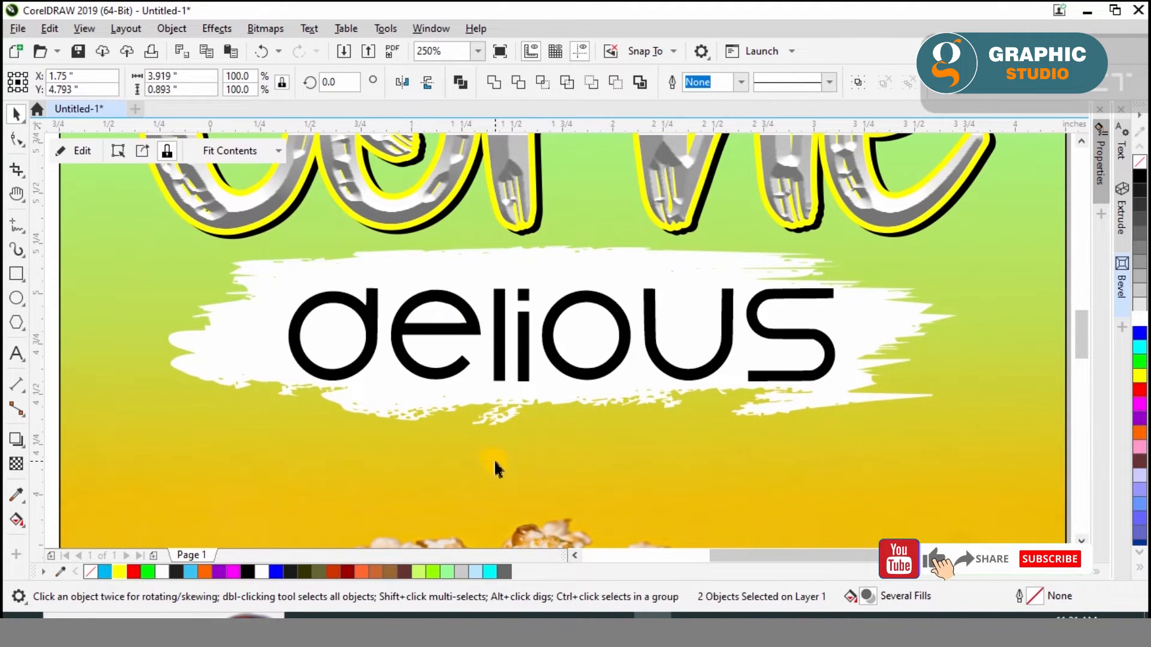
{"action": "left_click", "coordinate": [496, 461]}
{"action": "scroll", "coordinate": [586, 436], "scroll_direction": "down", "scroll_amount": 1}
{"action": "key", "text": "Escape"}
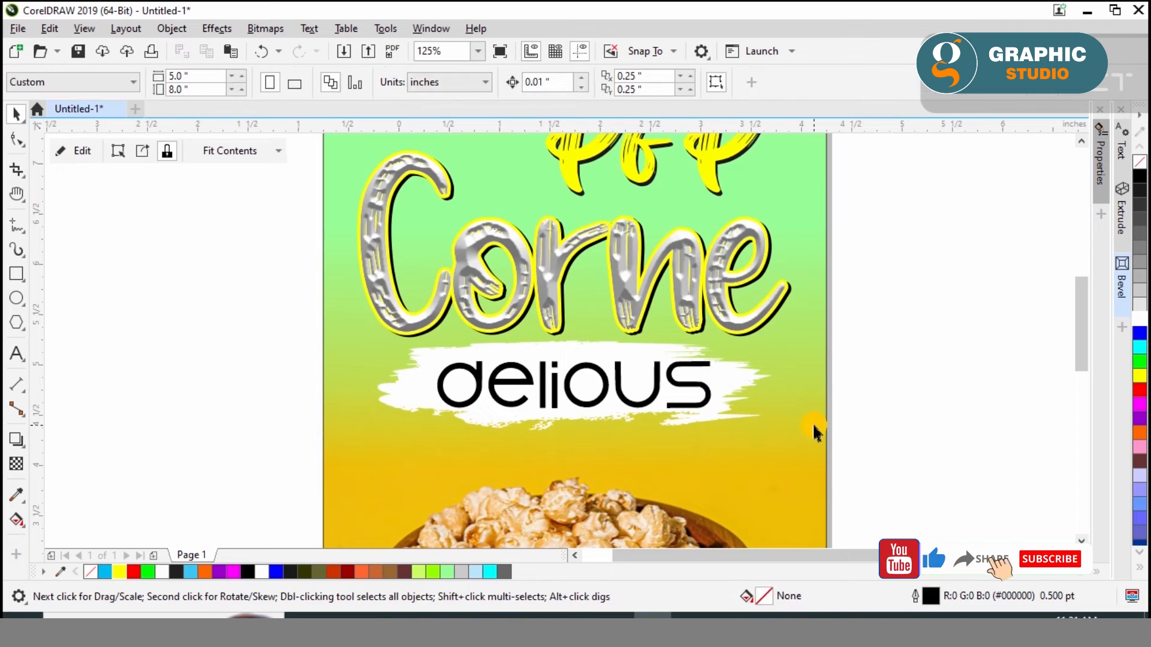
Duplicate the white brush stroke twice, placing one copy across the poster's right edge beside PoP and one across its upper-left corner
{"action": "left_click", "coordinate": [814, 426]}
{"action": "left_click", "coordinate": [888, 402]}
{"action": "key", "text": "F4"}
{"action": "mouse_move", "coordinate": [640, 325]}
{"action": "left_mouse_down"}
{"action": "mouse_move", "coordinate": [776, 231]}
{"action": "mouse_move", "coordinate": [847, 164]}
{"action": "left_mouse_up"}
{"action": "mouse_move", "coordinate": [824, 203]}
{"action": "left_mouse_down"}
{"action": "mouse_move", "coordinate": [822, 231]}
{"action": "mouse_move", "coordinate": [416, 206]}
{"action": "mouse_move", "coordinate": [452, 186]}
{"action": "left_mouse_up"}
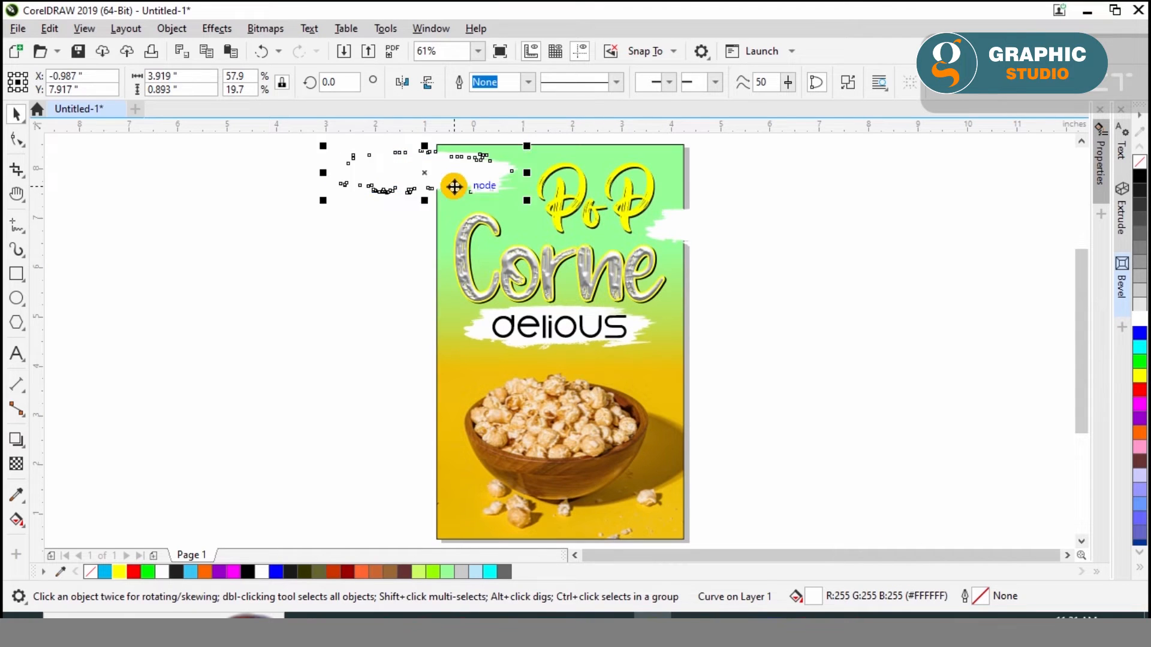
Nudge the upper-left brush stroke copy slightly up and right, to about X -0.96 in, Y 7.97 in
{"action": "left_click", "coordinate": [357, 246]}
{"action": "scroll", "coordinate": [389, 271], "scroll_direction": "up", "scroll_amount": 4}
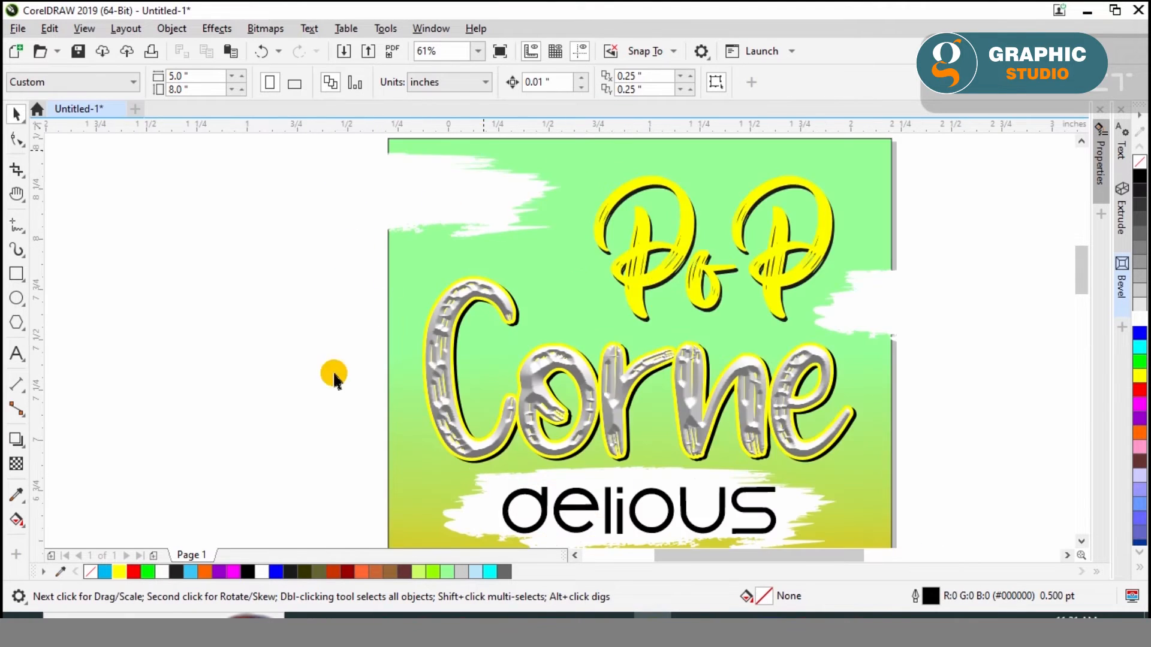
{"action": "scroll", "coordinate": [369, 238], "scroll_direction": "down", "scroll_amount": 1}
{"action": "left_click", "coordinate": [366, 247]}
{"action": "left_click_drag", "start_coordinate": [366, 247], "coordinate": [369, 241]}
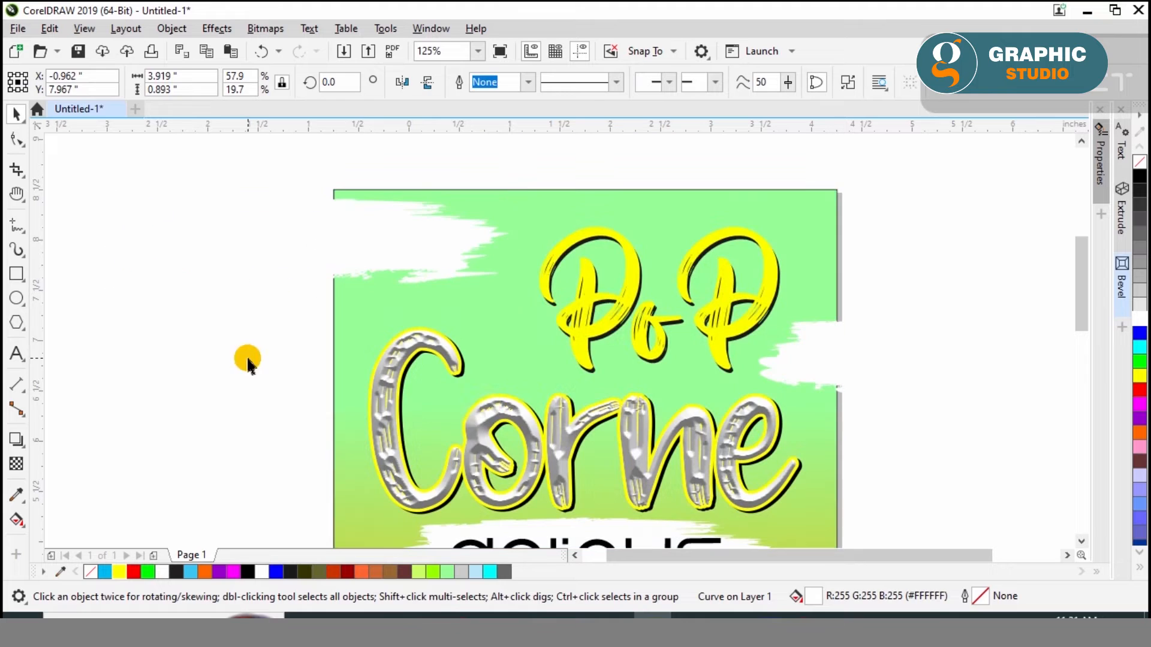
{"action": "left_click", "coordinate": [248, 359]}
Copy the Delious text onto the upper-left brush stroke and replace its wording with logo here on two lines
{"action": "left_click_drag", "start_coordinate": [523, 545], "coordinate": [441, 218]}
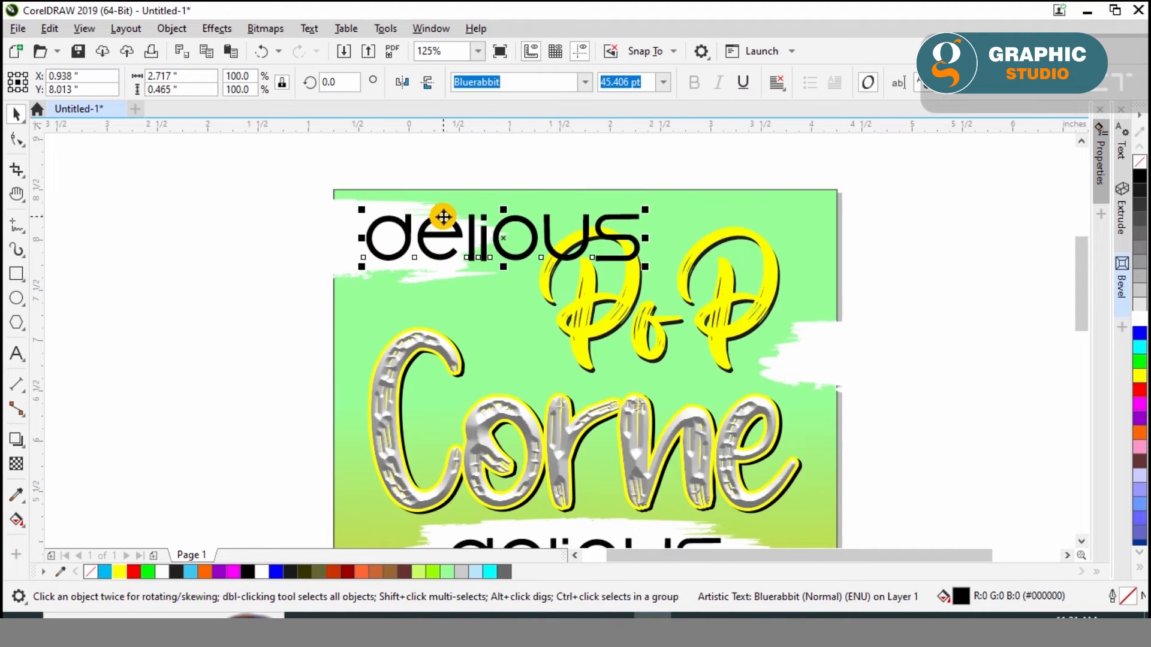
{"action": "scroll", "coordinate": [380, 192], "scroll_direction": "up", "scroll_amount": 2}
{"action": "double_click", "coordinate": [429, 254]}
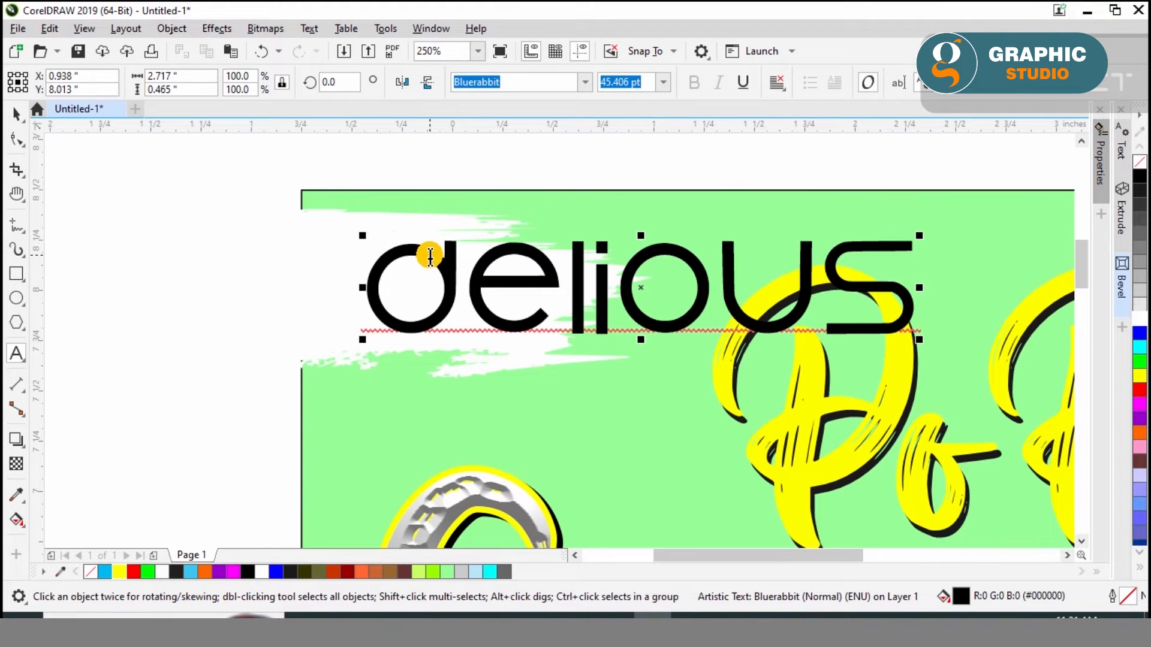
{"action": "double_click", "coordinate": [429, 256]}
{"action": "type", "text": "logo "}
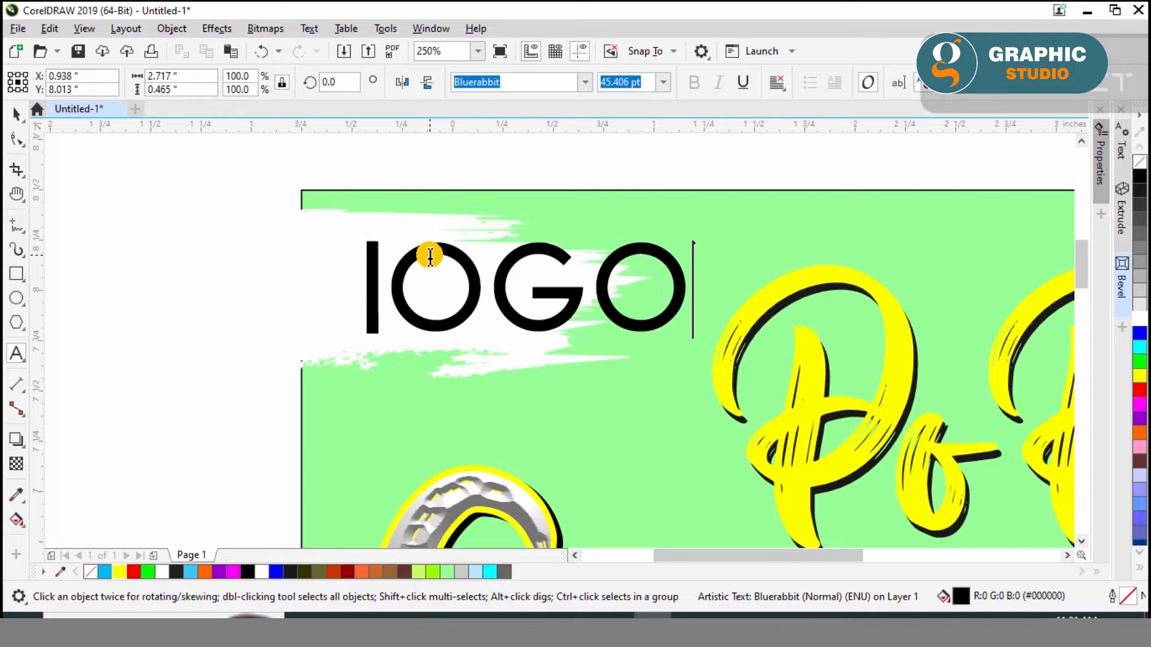
{"action": "type", "text": "here"}
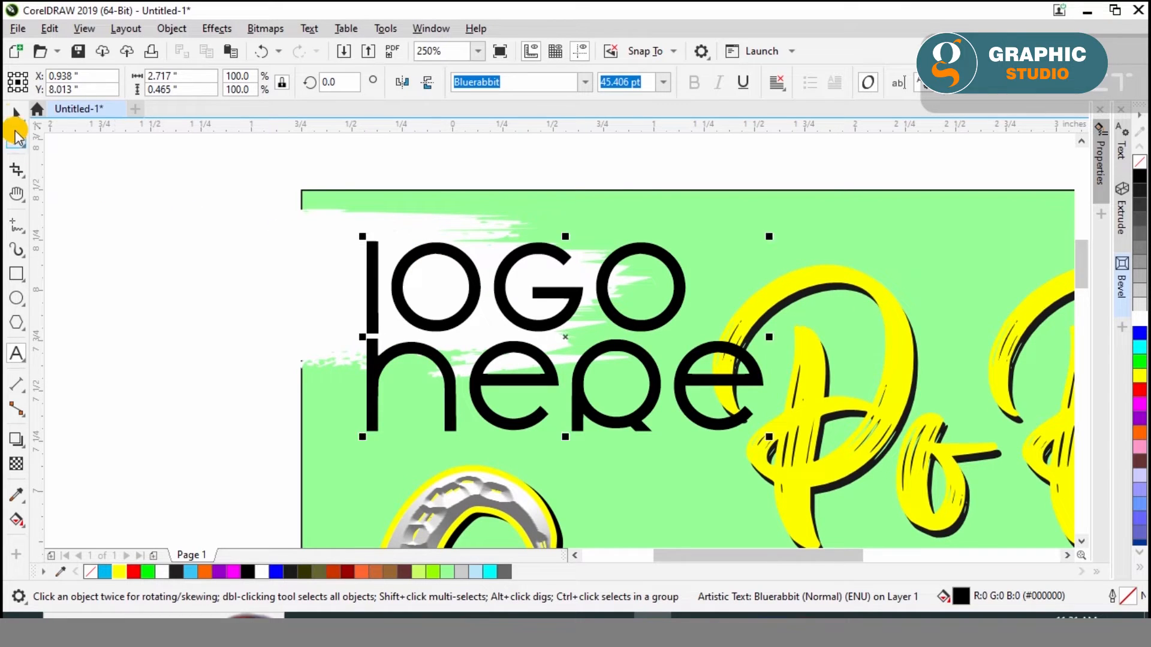
Set the logo text in AlFars 3 Esfahan Bold, shrink it to about 17.7 pt and tighten its line spacing
{"action": "left_click", "coordinate": [585, 82]}
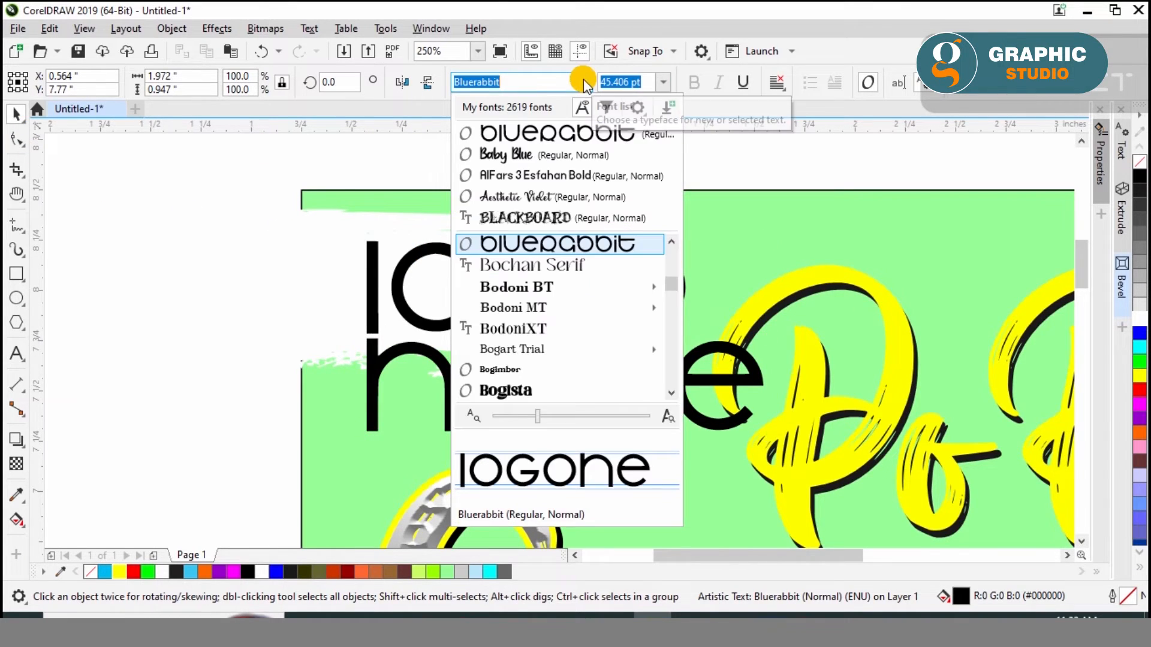
{"action": "left_click", "coordinate": [581, 175]}
{"action": "left_click_drag", "start_coordinate": [603, 504], "coordinate": [513, 352]}
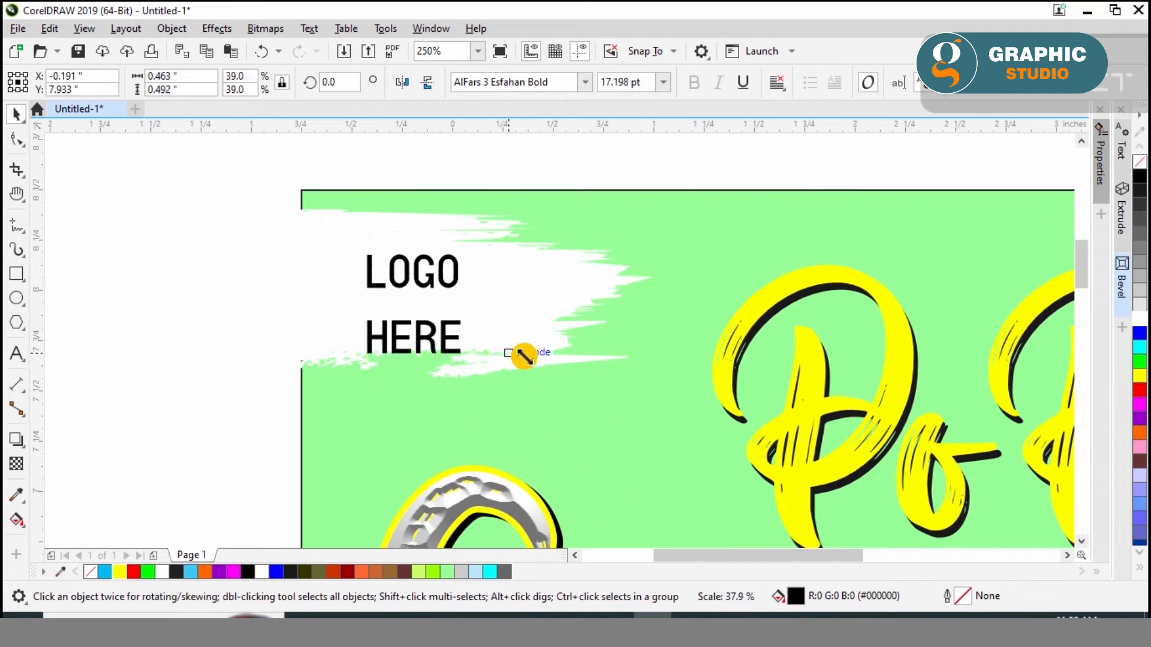
{"action": "left_click", "coordinate": [19, 146]}
{"action": "left_click_drag", "start_coordinate": [360, 362], "coordinate": [362, 316]}
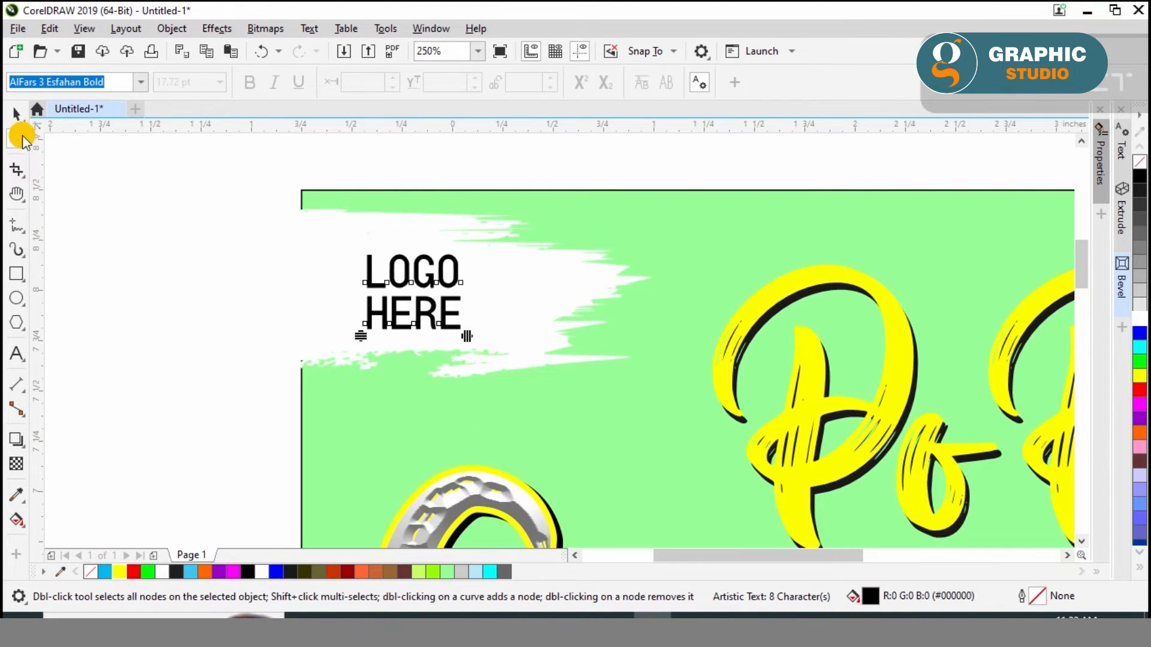
Reposition the LOGO HERE text on the upper-left brush stroke and enlarge it slightly
{"action": "mouse_move", "coordinate": [418, 290]}
{"action": "left_mouse_down"}
{"action": "mouse_move", "coordinate": [395, 279]}
{"action": "mouse_move", "coordinate": [388, 256]}
{"action": "left_mouse_up"}
{"action": "mouse_move", "coordinate": [528, 312]}
{"action": "left_mouse_down"}
{"action": "mouse_move", "coordinate": [488, 297]}
{"action": "mouse_move", "coordinate": [459, 326]}
{"action": "left_mouse_up"}
{"action": "left_click", "coordinate": [415, 283]}
{"action": "left_click", "coordinate": [483, 288], "text": "shift"}
{"action": "left_click_drag", "start_coordinate": [483, 287], "coordinate": [506, 299]}
Mirror the upper-left brush stroke horizontally, place it behind the LOGO HERE text and fill it with yellow
{"action": "left_click", "coordinate": [479, 167]}
{"action": "left_click", "coordinate": [511, 257]}
{"action": "left_click", "coordinate": [402, 85]}
{"action": "mouse_move", "coordinate": [513, 257]}
{"action": "left_mouse_down"}
{"action": "mouse_move", "coordinate": [478, 276]}
{"action": "mouse_move", "coordinate": [455, 276]}
{"action": "mouse_move", "coordinate": [436, 256]}
{"action": "left_mouse_up"}
{"action": "left_click", "coordinate": [433, 258]}
{"action": "left_click", "coordinate": [335, 330], "text": "shift"}
{"action": "left_click_drag", "start_coordinate": [335, 330], "coordinate": [318, 331]}
{"action": "left_click", "coordinate": [318, 210]}
{"action": "left_click", "coordinate": [1139, 376]}
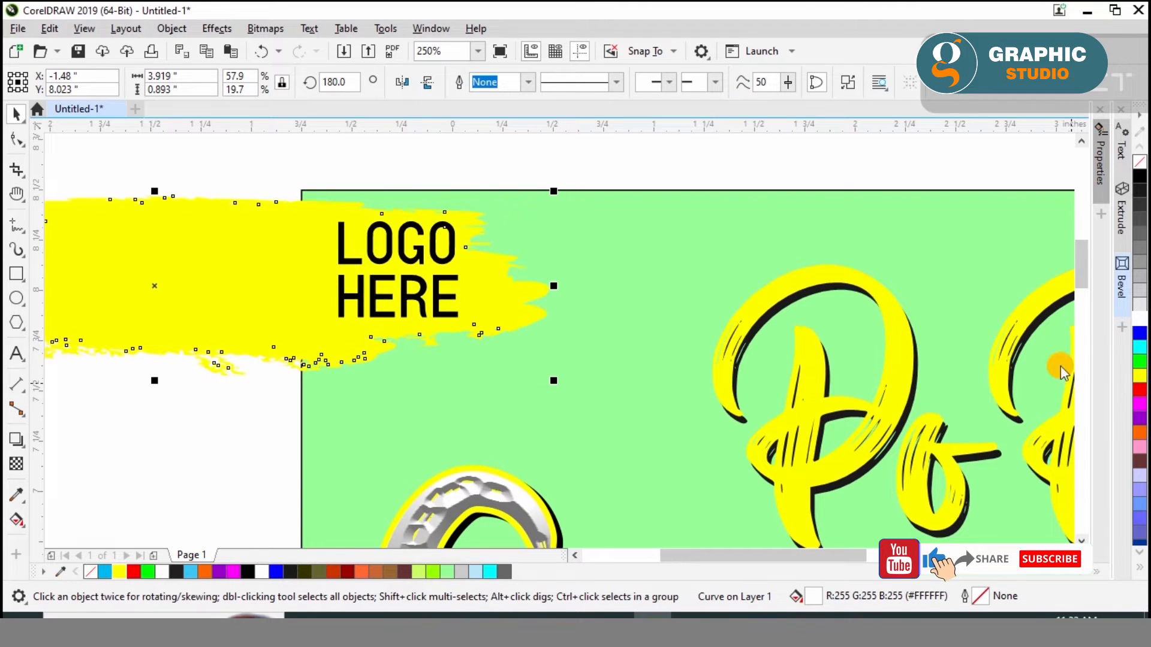
{"action": "left_click", "coordinate": [480, 172]}
{"action": "left_click", "coordinate": [575, 224]}
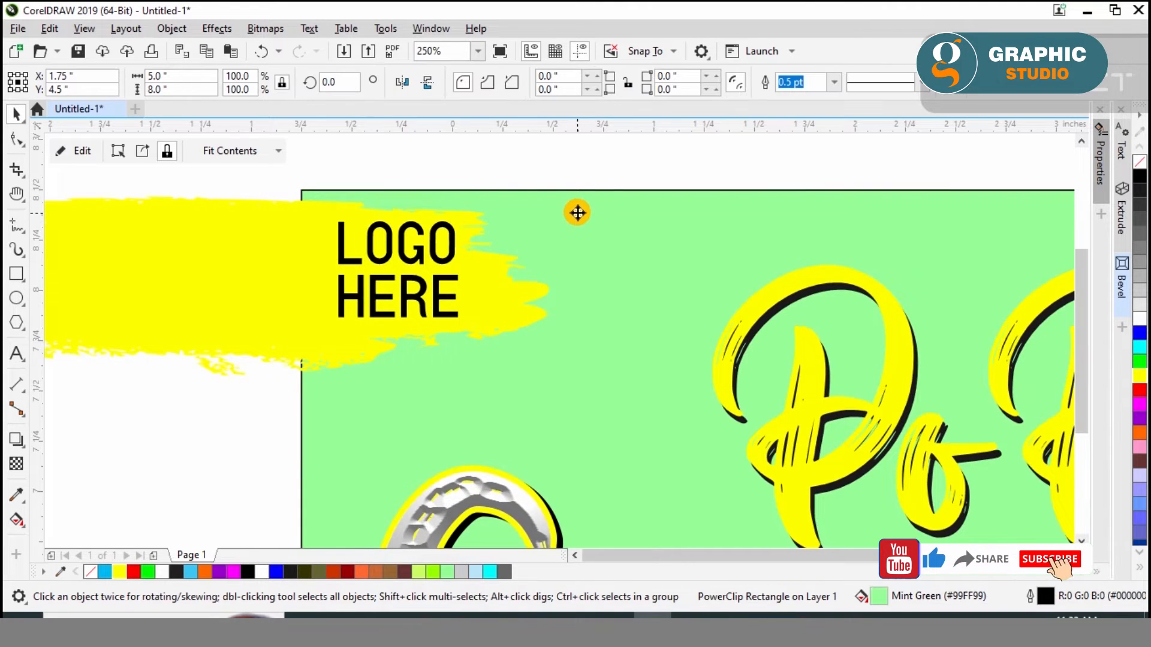
{"action": "key", "text": "shift+F2"}
{"action": "left_click", "coordinate": [357, 266]}
{"action": "key", "text": "F2"}
{"action": "left_click", "coordinate": [358, 265]}
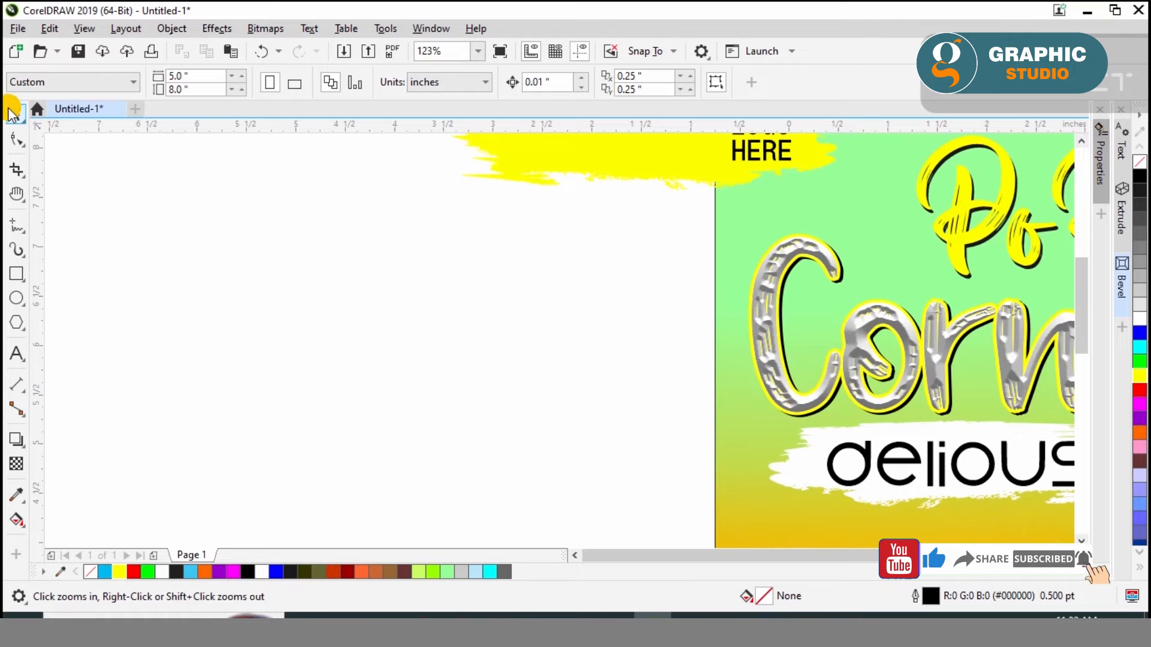
{"action": "left_click", "coordinate": [733, 254]}
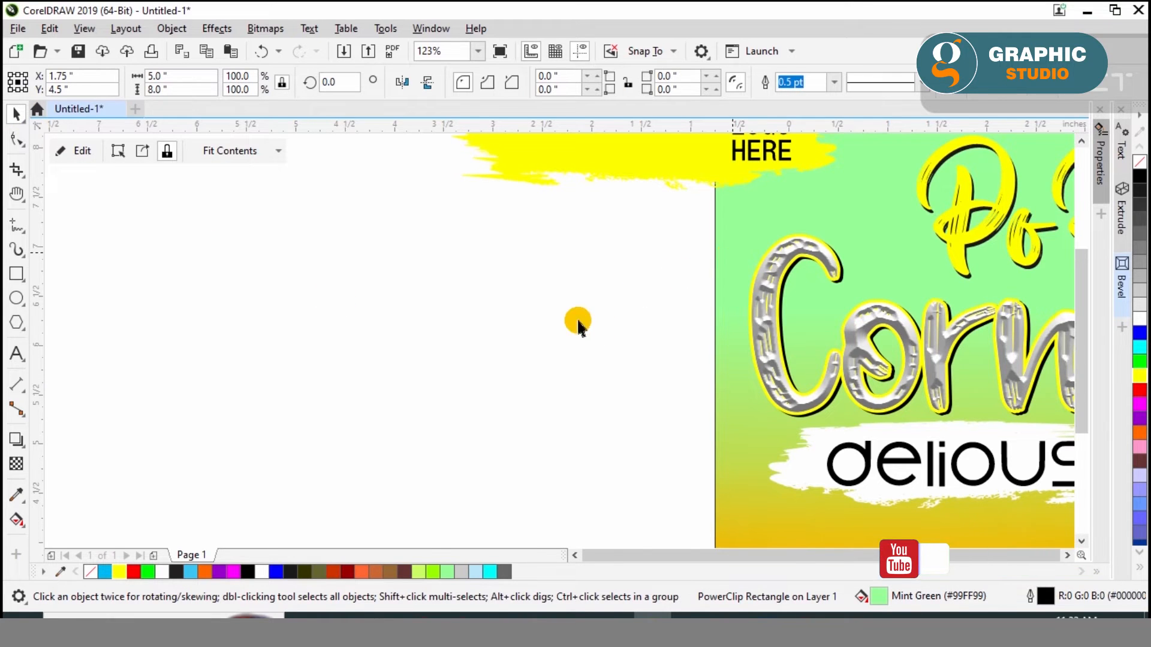
{"action": "key", "text": "shift+F2"}
{"action": "left_click", "coordinate": [333, 279]}
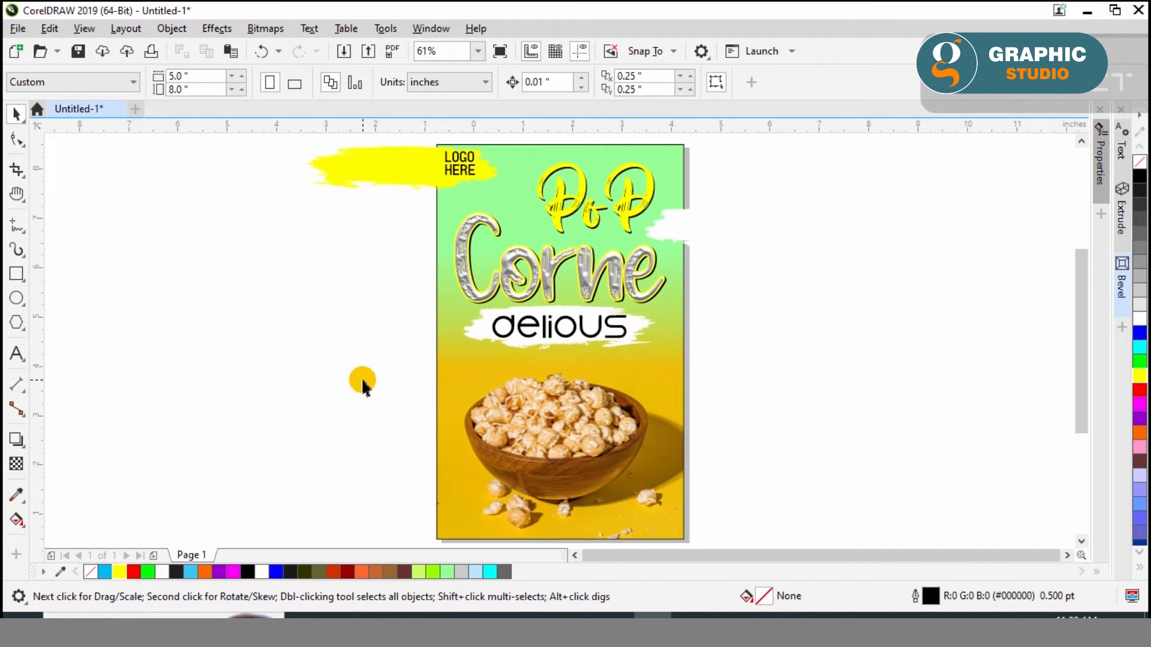
Fill the brush stroke at the poster's right edge with yellow and apply uniform transparency to it
{"action": "left_click", "coordinate": [698, 236]}
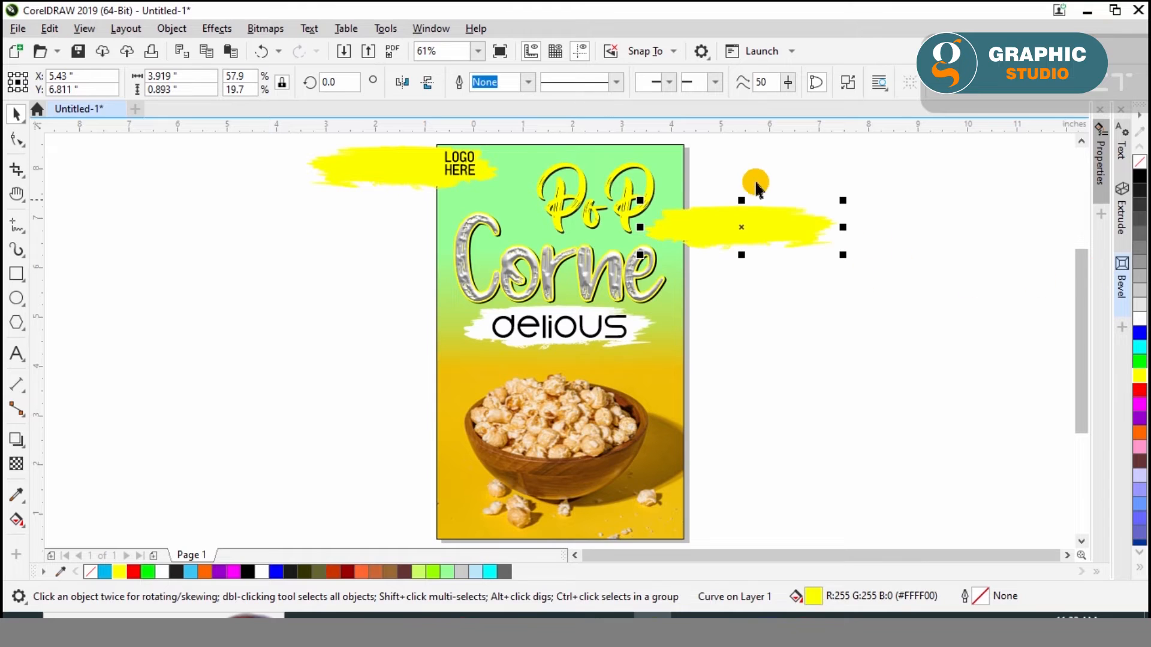
{"action": "left_click", "coordinate": [18, 465]}
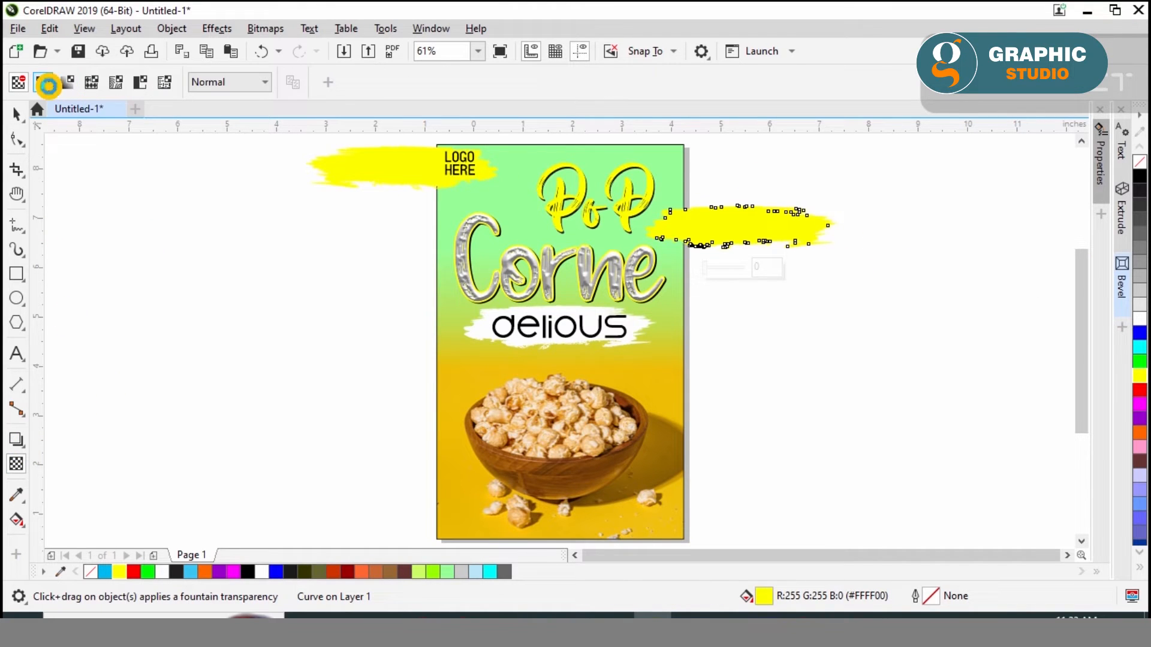
{"action": "left_click", "coordinate": [48, 86]}
{"action": "key", "text": "space"}
{"action": "left_click", "coordinate": [151, 270]}
Shift the transparent right-edge brush stroke slightly further onto the poster and recolor it red
{"action": "left_click_drag", "start_coordinate": [741, 228], "coordinate": [731, 231]}
{"action": "left_click", "coordinate": [1141, 391]}
{"action": "left_click", "coordinate": [863, 328]}
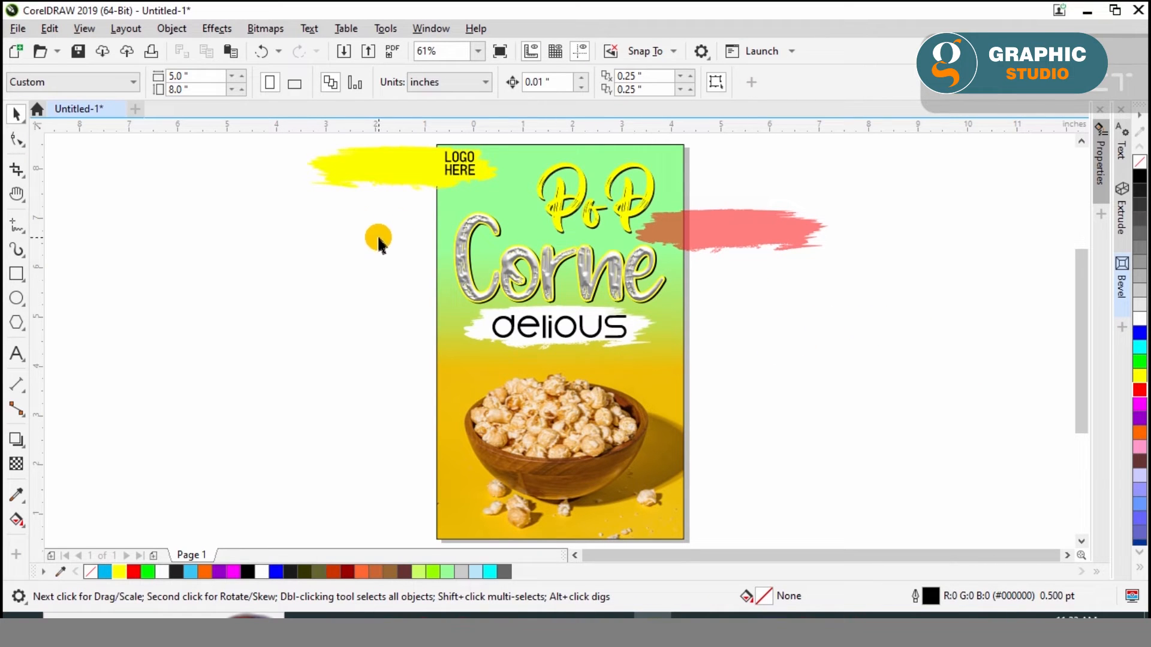
Bring the pngegg (11) popcorn image and the hand-drawn corn cob illustration from Downloads in File Explorer into the CorelDRAW document
{"action": "left_click", "coordinate": [347, 618]}
{"action": "scroll", "coordinate": [737, 370], "scroll_direction": "up", "scroll_amount": 10}
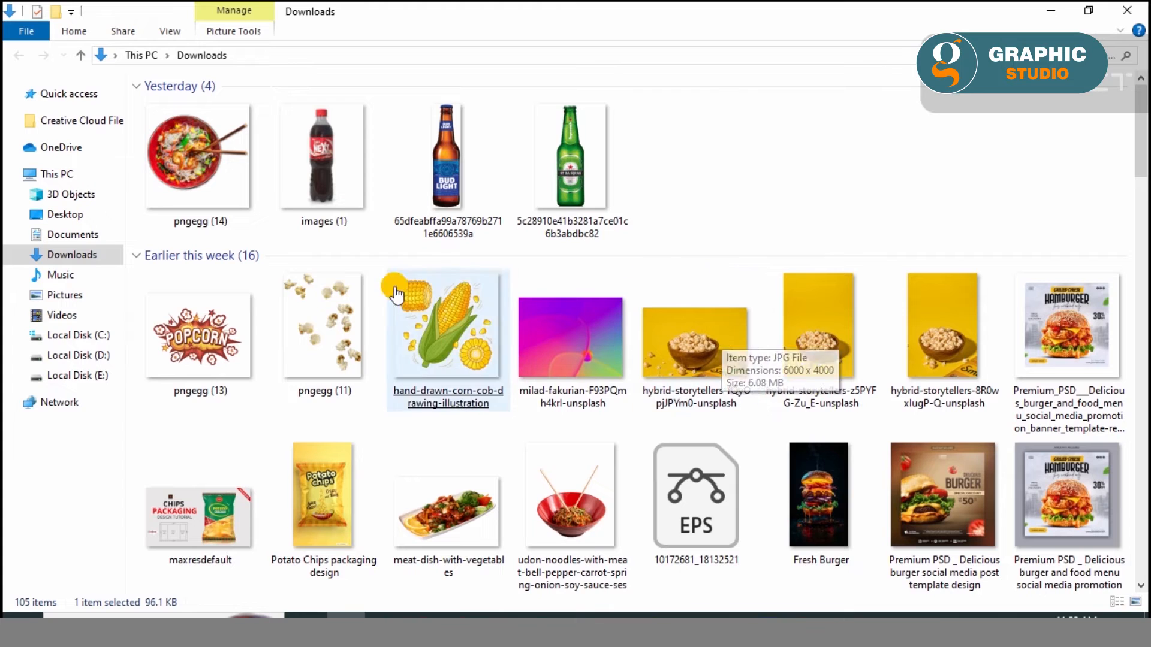
{"action": "left_click_drag", "start_coordinate": [265, 319], "coordinate": [339, 348]}
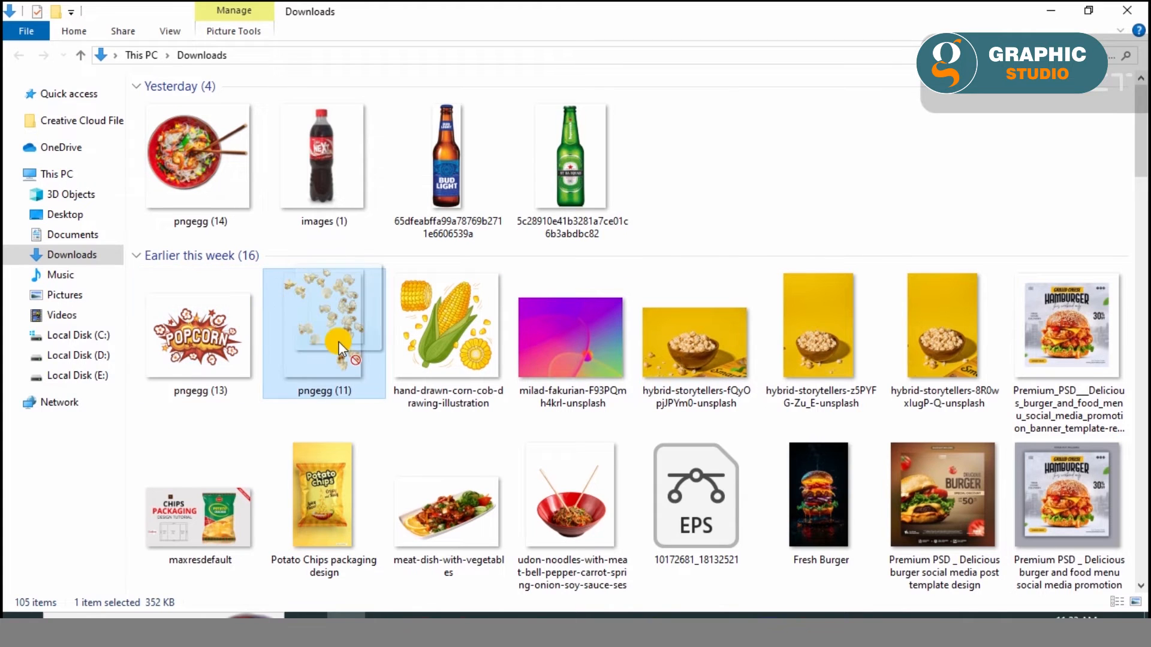
{"action": "left_click_drag", "start_coordinate": [273, 411], "coordinate": [440, 347]}
{"action": "mouse_move", "coordinate": [444, 343]}
{"action": "left_mouse_down"}
{"action": "mouse_move", "coordinate": [624, 570]}
{"action": "mouse_move", "coordinate": [655, 632]}
{"action": "mouse_move", "coordinate": [327, 359]}
{"action": "left_mouse_up"}
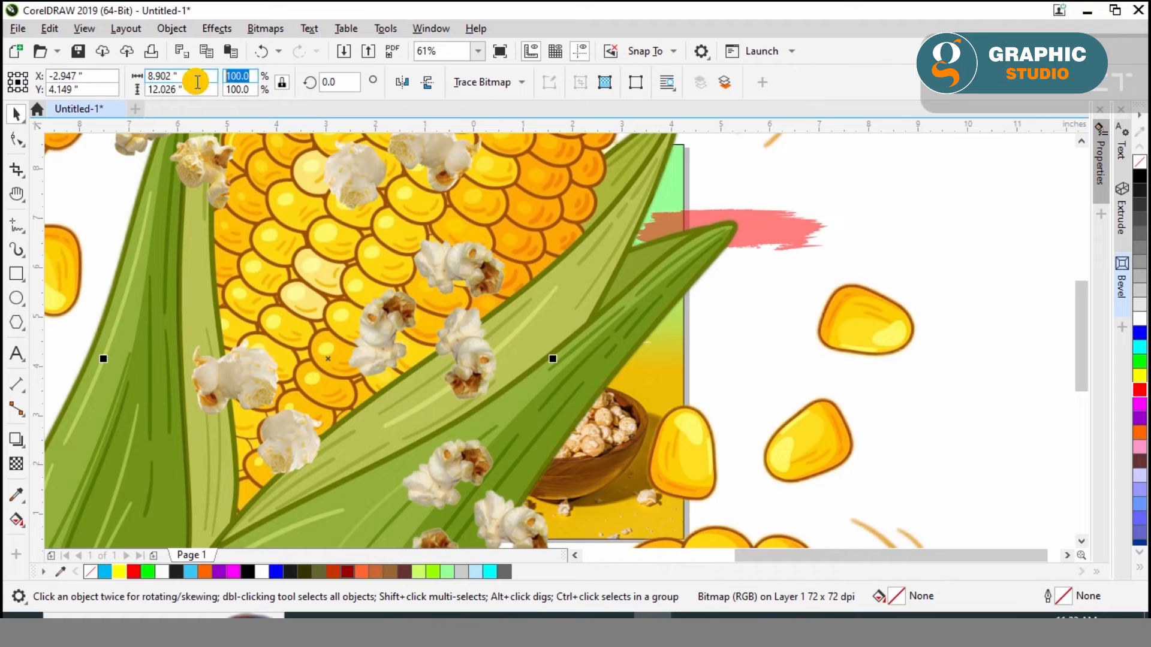
Scale the imported popcorn image and the corn cob illustration down to 10 percent each
{"action": "type", "text": "10"}
{"action": "key", "text": "Return"}
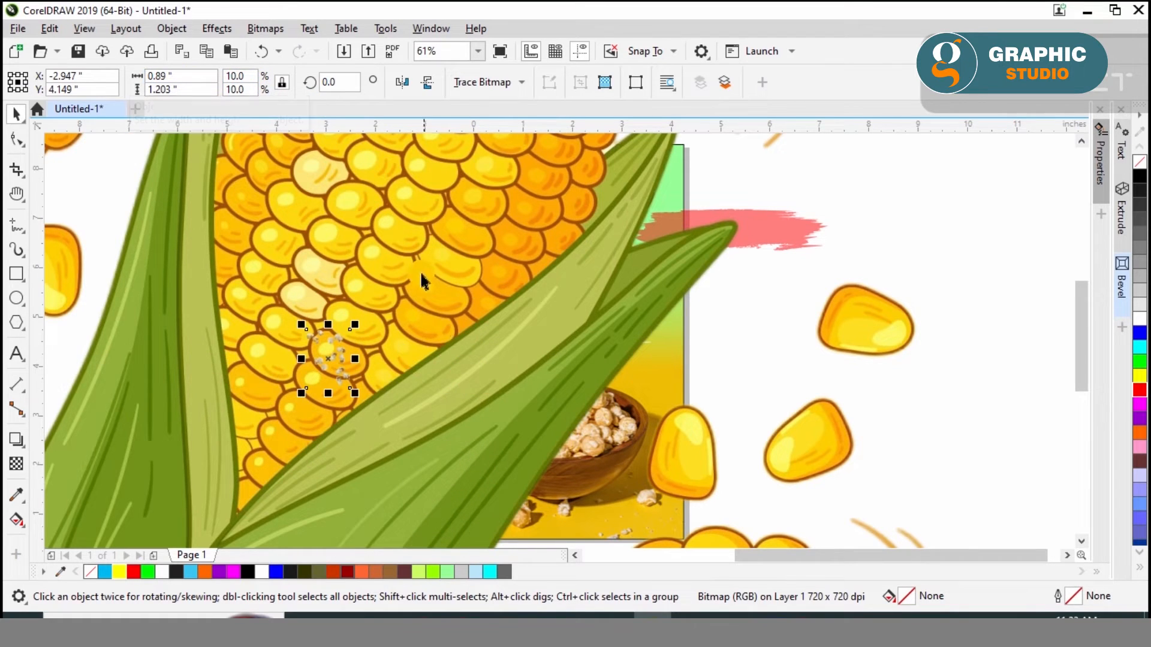
{"action": "left_click_drag", "start_coordinate": [254, 79], "coordinate": [177, 67]}
{"action": "type", "text": "10"}
{"action": "key", "text": "Tab"}
{"action": "type", "text": "1"}
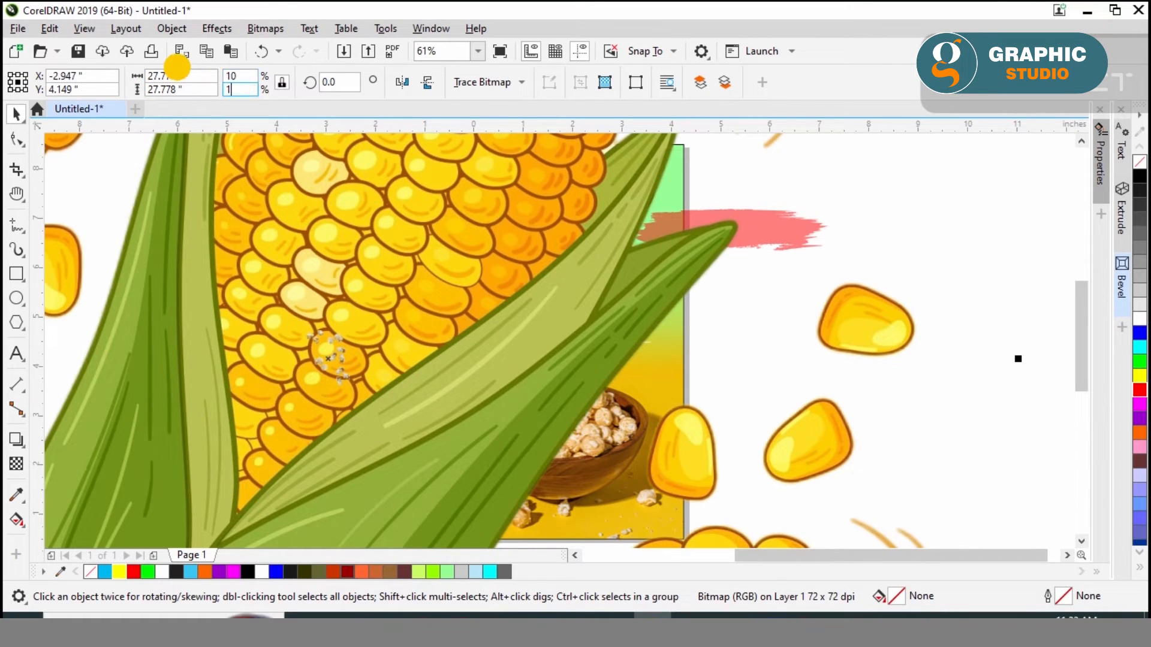
{"action": "key", "text": "Return"}
Place the corn illustration over the poster's right edge below the tagline, mirrored horizontally and sized about 2.1 inches wide
{"action": "left_click_drag", "start_coordinate": [301, 419], "coordinate": [707, 416]}
{"action": "left_click_drag", "start_coordinate": [803, 309], "coordinate": [758, 343]}
{"action": "left_click", "coordinate": [401, 82]}
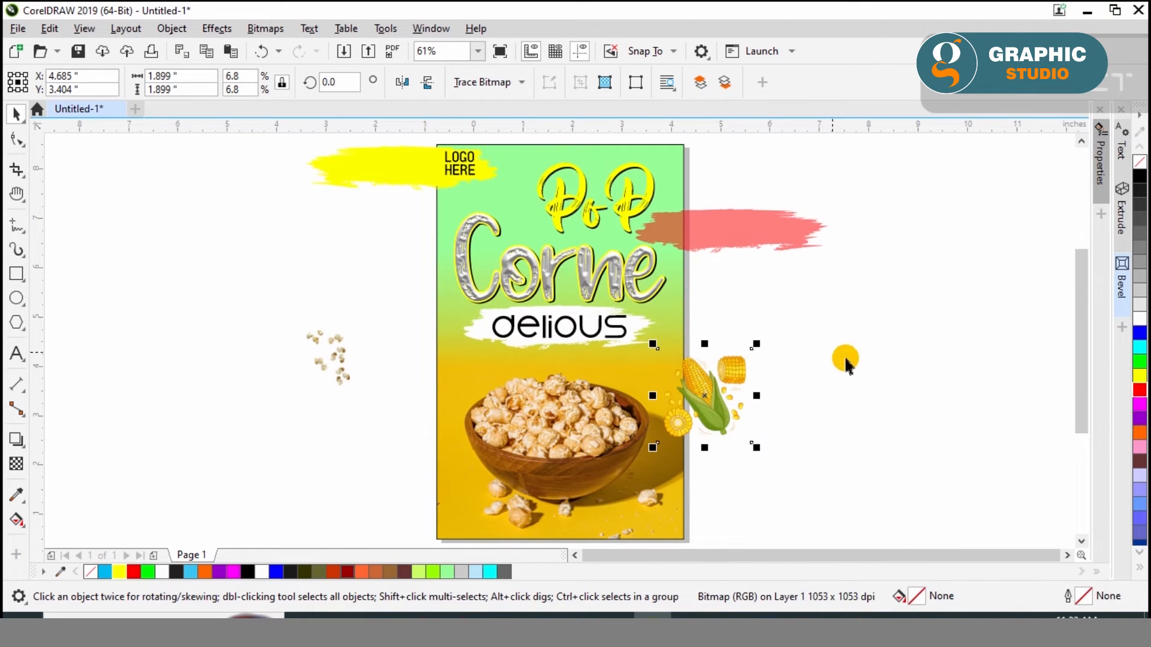
{"action": "scroll", "coordinate": [713, 395], "scroll_direction": "up", "scroll_amount": 2}
{"action": "left_click_drag", "start_coordinate": [732, 431], "coordinate": [722, 413]}
{"action": "left_click_drag", "start_coordinate": [585, 266], "coordinate": [567, 248]}
{"action": "left_click_drag", "start_coordinate": [693, 385], "coordinate": [685, 366]}
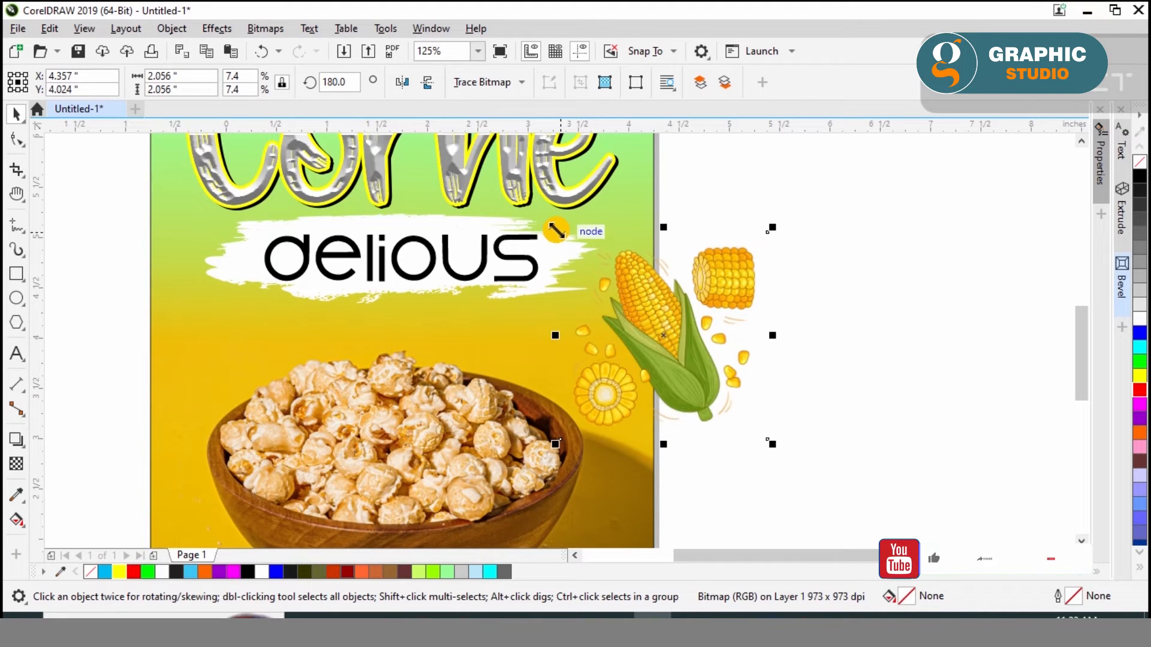
{"action": "scroll", "coordinate": [723, 313], "scroll_direction": "down", "scroll_amount": 1}
{"action": "left_click", "coordinate": [909, 470]}
{"action": "scroll", "coordinate": [842, 431], "scroll_direction": "down", "scroll_amount": 2}
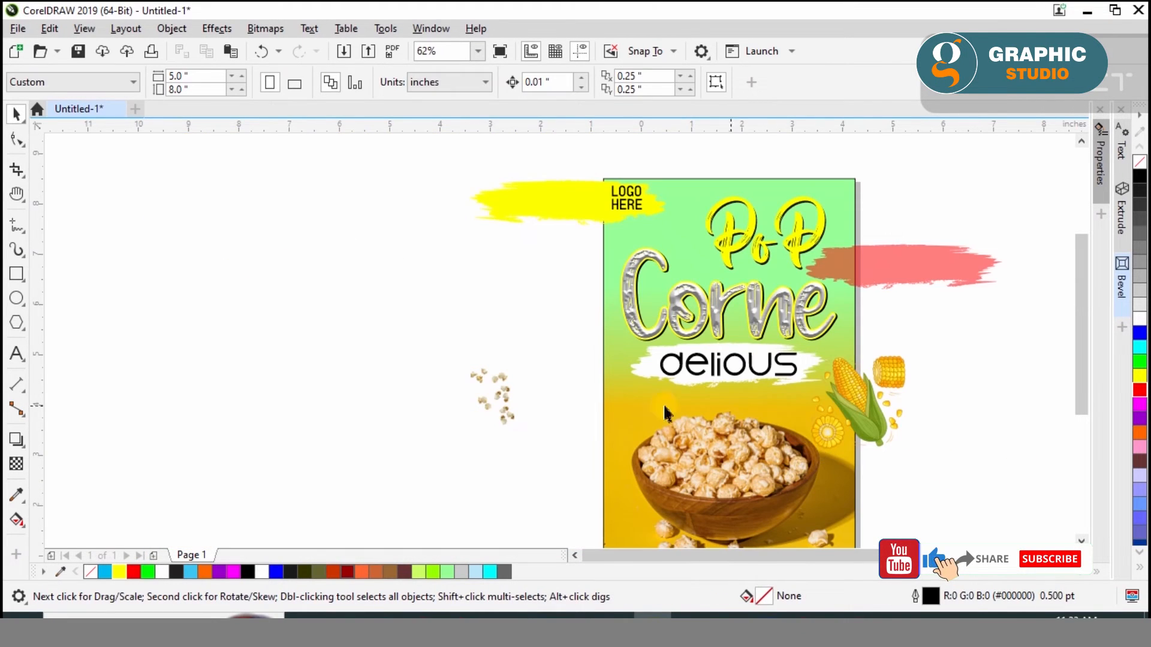
Enlarge the popcorn cluster to about 1.9 inches wide and position it across the poster's left edge beside the bowl
{"action": "left_click", "coordinate": [512, 411]}
{"action": "scroll", "coordinate": [528, 437], "scroll_direction": "up", "scroll_amount": 2}
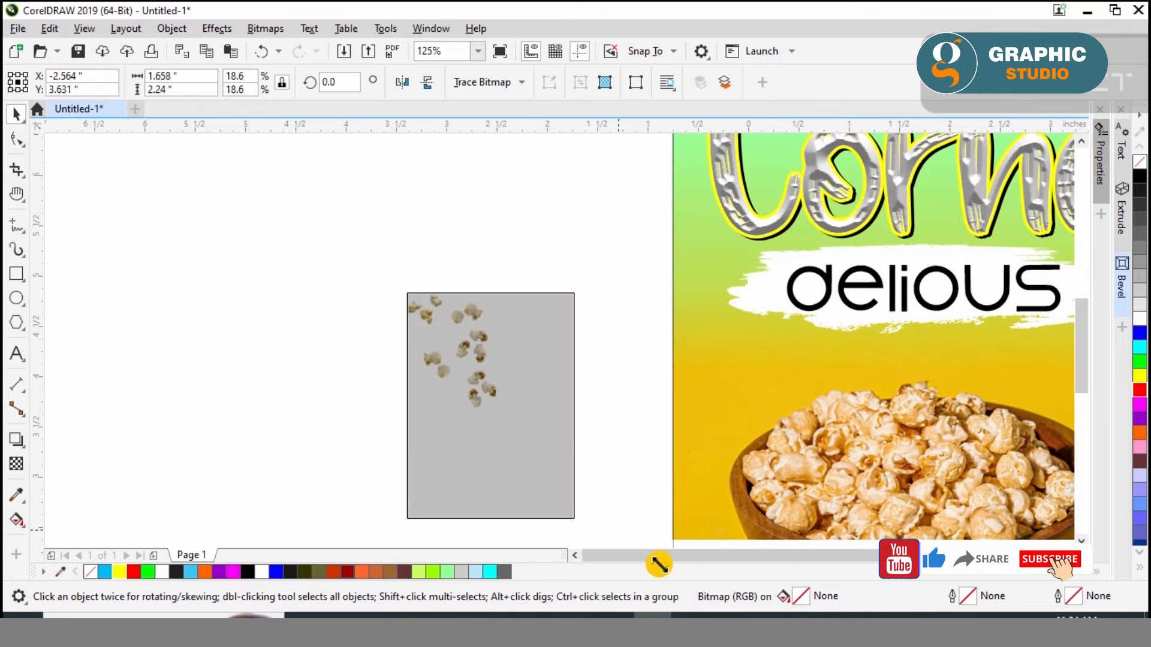
{"action": "scroll", "coordinate": [288, 270], "scroll_direction": "down", "scroll_amount": 2}
{"action": "left_click_drag", "start_coordinate": [421, 342], "coordinate": [484, 362]}
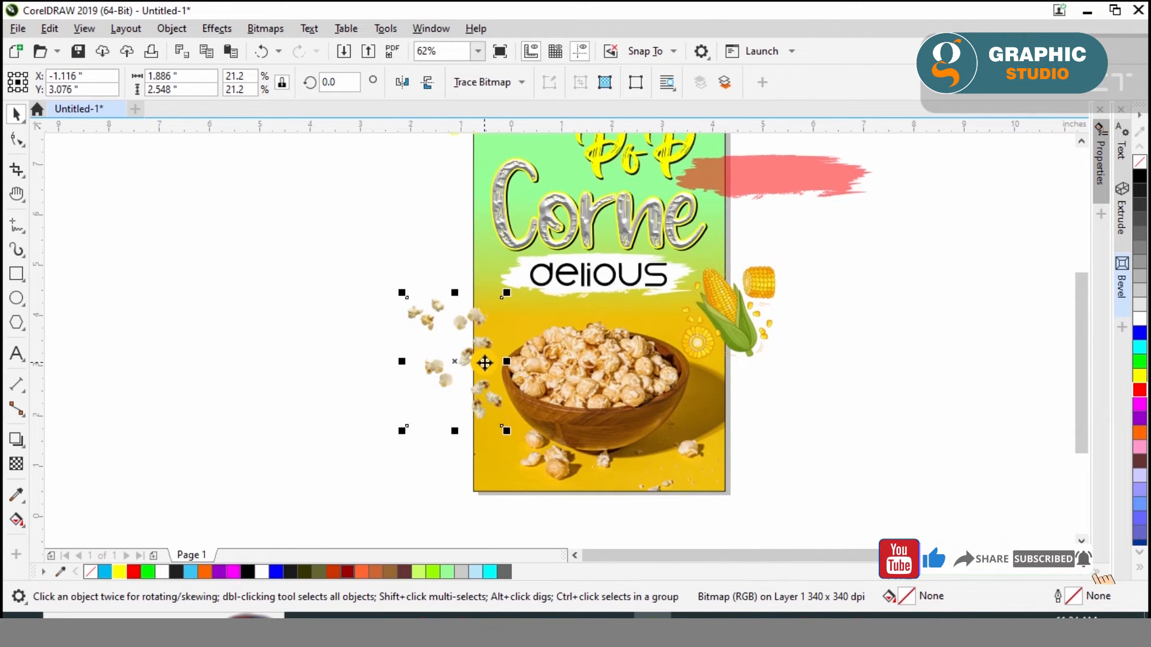
{"action": "scroll", "coordinate": [483, 362], "scroll_direction": "up", "scroll_amount": 2}
{"action": "scroll", "coordinate": [340, 463], "scroll_direction": "down", "scroll_amount": 2}
Duplicate the popcorn cluster upward beside the Corne title, mirror the copy horizontally and rotate it slightly clockwise
{"action": "left_click_drag", "start_coordinate": [385, 378], "coordinate": [366, 224]}
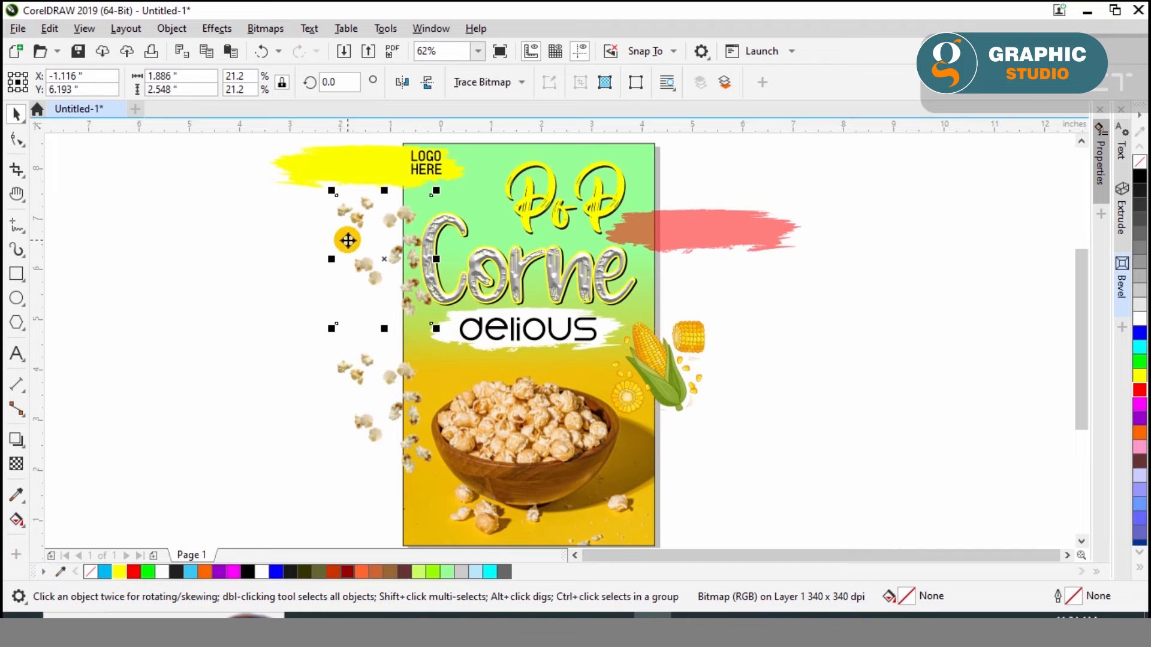
{"action": "left_click", "coordinate": [402, 82]}
{"action": "scroll", "coordinate": [406, 213], "scroll_direction": "up", "scroll_amount": 2}
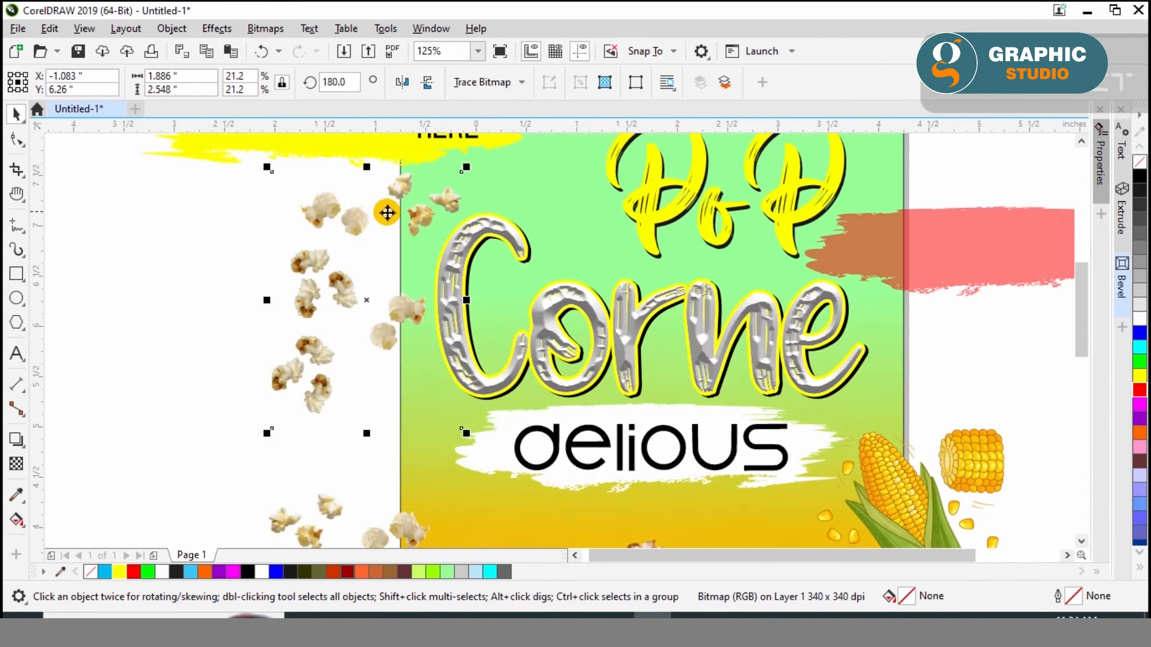
{"action": "left_click", "coordinate": [387, 210]}
{"action": "left_click_drag", "start_coordinate": [473, 161], "coordinate": [446, 197]}
{"action": "left_click", "coordinate": [214, 304]}
{"action": "scroll", "coordinate": [213, 304], "scroll_direction": "down", "scroll_amount": 1}
Place another popcorn cluster copy across the poster's upper edge beside the LOGO HERE text and rotate it slightly clockwise
{"action": "left_click_drag", "start_coordinate": [264, 422], "coordinate": [360, 180]}
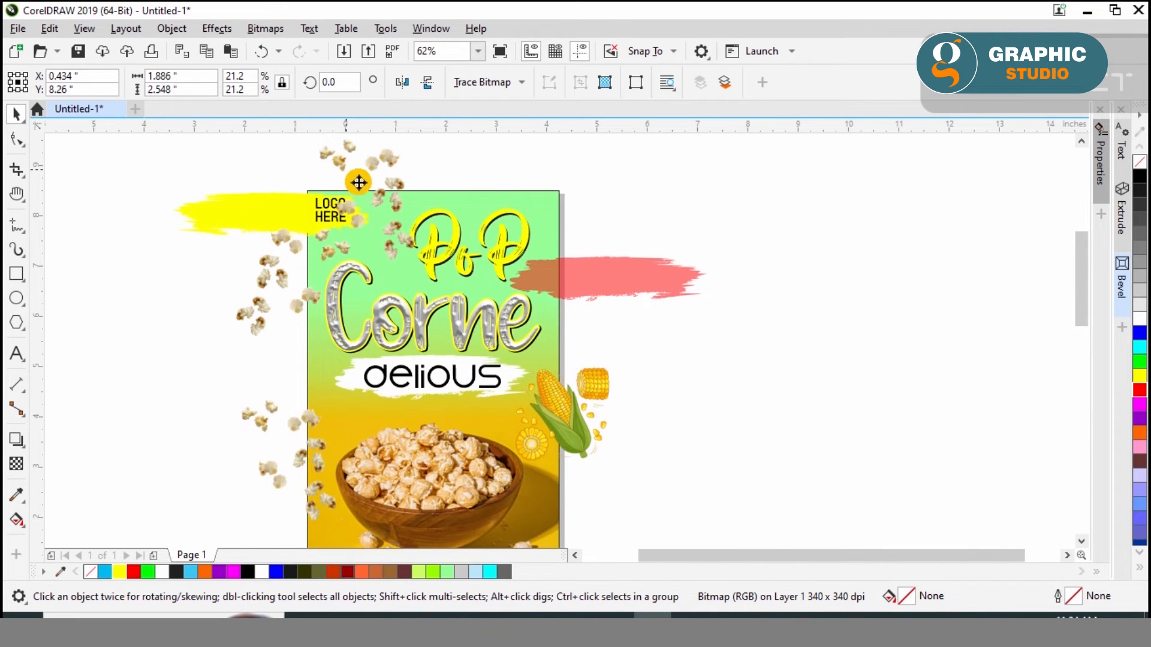
{"action": "scroll", "coordinate": [359, 182], "scroll_direction": "up", "scroll_amount": 2}
{"action": "left_click_drag", "start_coordinate": [464, 277], "coordinate": [437, 218]}
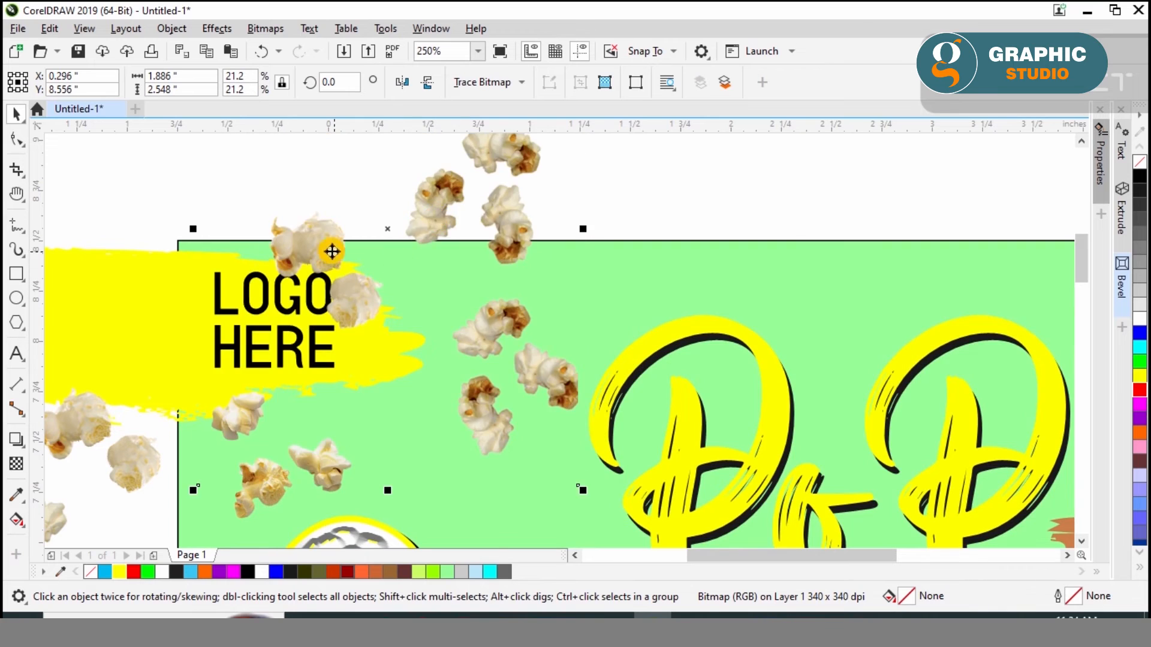
{"action": "left_click_drag", "start_coordinate": [331, 252], "coordinate": [347, 252]}
{"action": "left_click_drag", "start_coordinate": [603, 497], "coordinate": [548, 530]}
{"action": "left_click_drag", "start_coordinate": [498, 344], "coordinate": [516, 334]}
{"action": "left_click", "coordinate": [725, 208]}
{"action": "scroll", "coordinate": [434, 277], "scroll_direction": "down", "scroll_amount": 1}
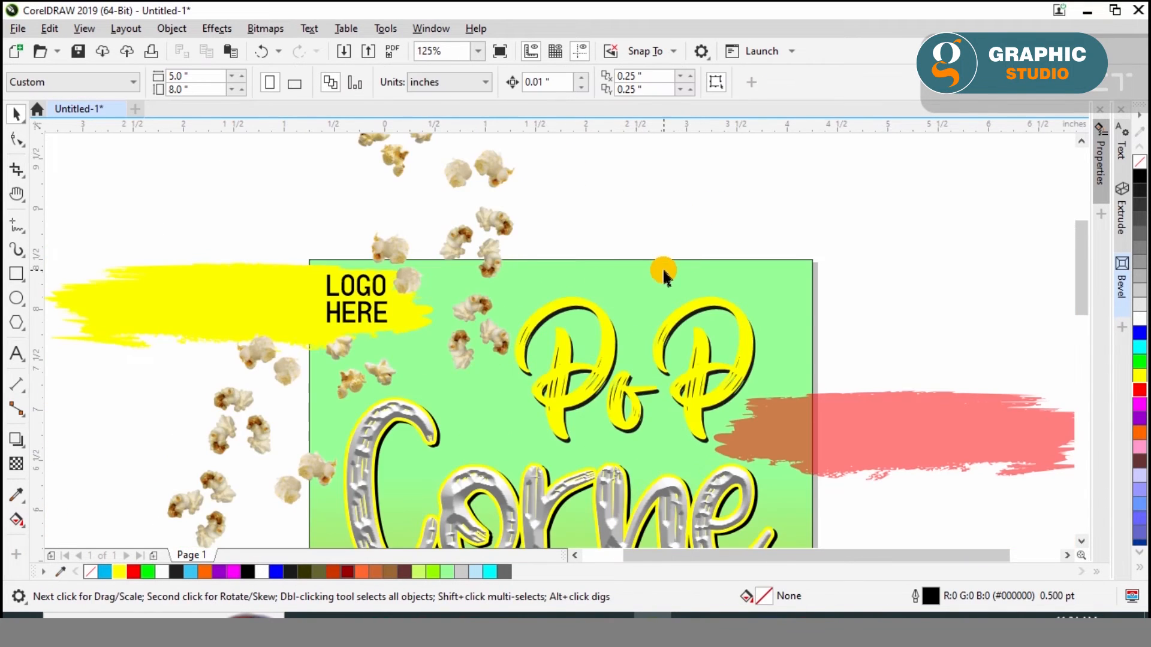
{"action": "left_click", "coordinate": [663, 267]}
{"action": "scroll", "coordinate": [663, 268], "scroll_direction": "down", "scroll_amount": 1}
Duplicate the corn illustration onto the empty area outside the poster's right edge
{"action": "left_click", "coordinate": [789, 353]}
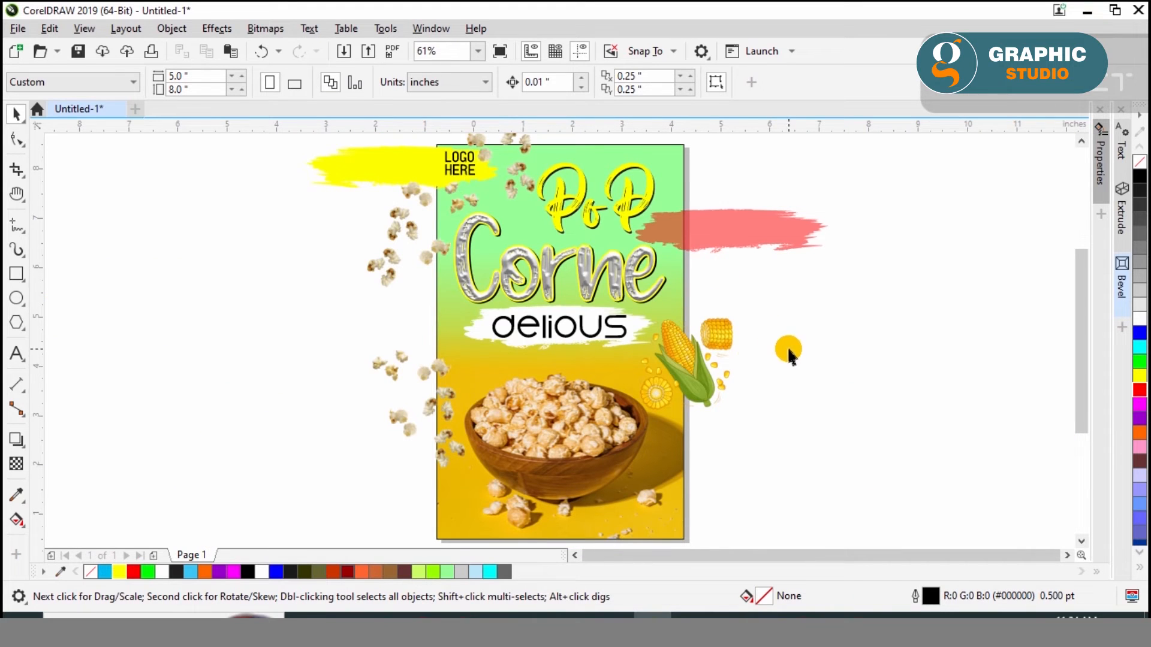
{"action": "left_click", "coordinate": [406, 403]}
{"action": "left_click_drag", "start_coordinate": [713, 386], "coordinate": [830, 428]}
{"action": "right_click", "coordinate": [830, 426]}
Group the two edge brush strokes, the popcorn clusters and the overlapping corn, and PowerClip the group inside the poster background
{"action": "left_click", "coordinate": [746, 236]}
{"action": "left_click", "coordinate": [714, 339], "text": "shift"}
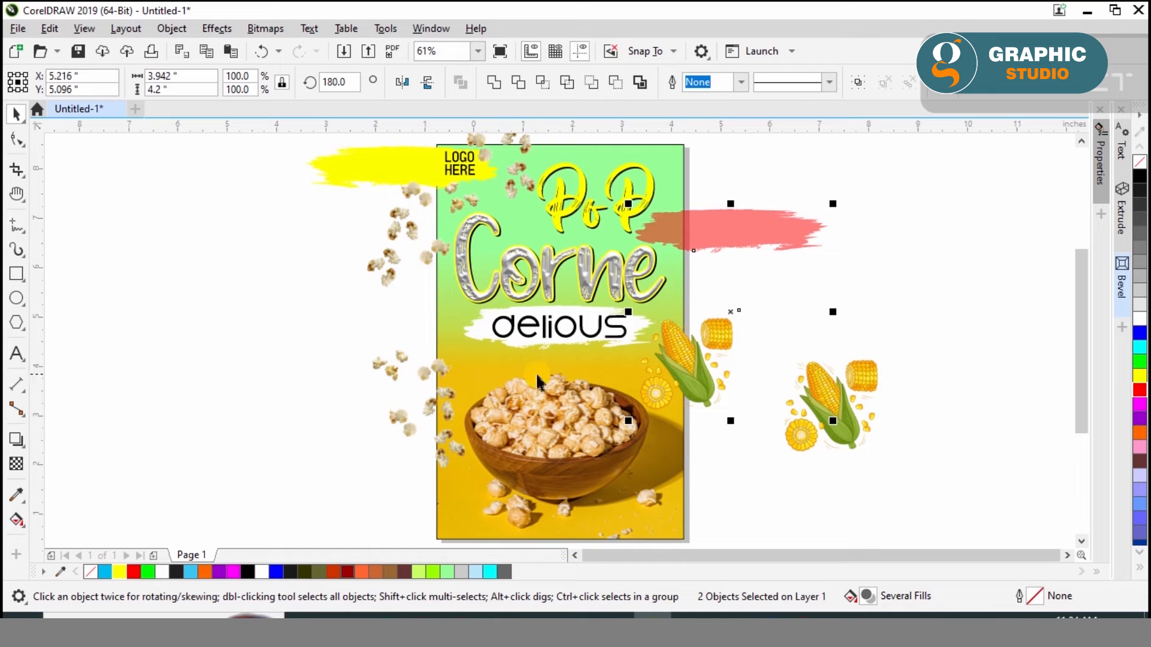
{"action": "key", "text": "ctrl+g"}
{"action": "right_click", "coordinate": [524, 139]}
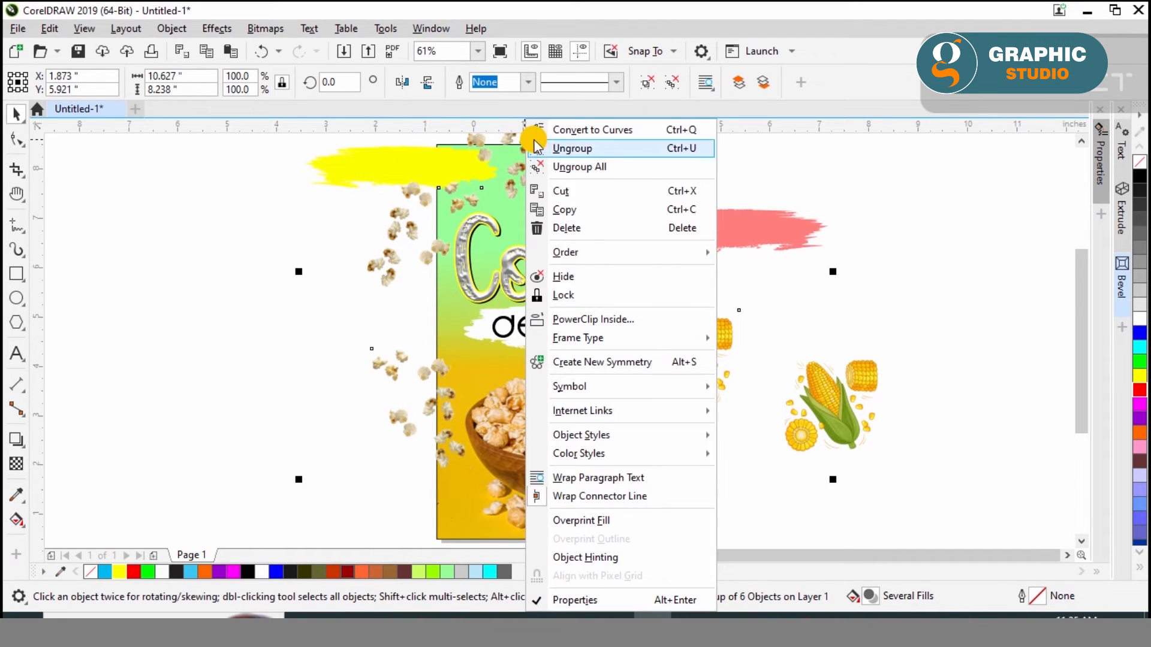
{"action": "left_click", "coordinate": [352, 177]}
{"action": "left_click", "coordinate": [280, 217]}
{"action": "left_click", "coordinate": [331, 168]}
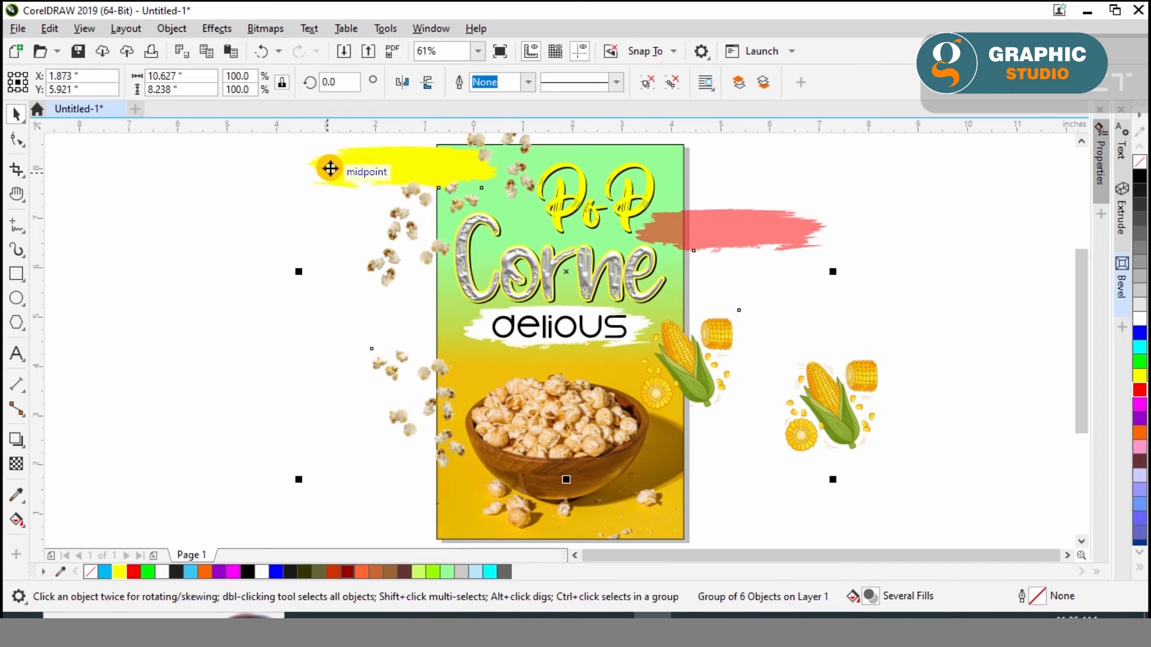
{"action": "right_click", "coordinate": [330, 169]}
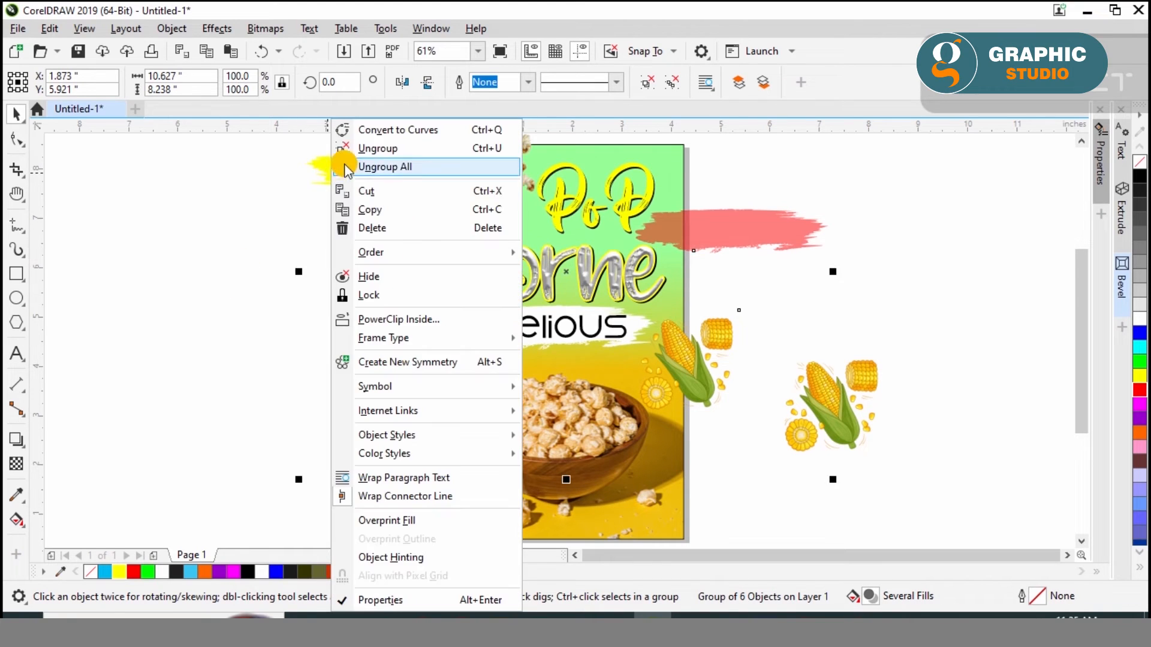
{"action": "left_click", "coordinate": [411, 316]}
{"action": "left_click", "coordinate": [600, 252]}
{"action": "left_click", "coordinate": [822, 189]}
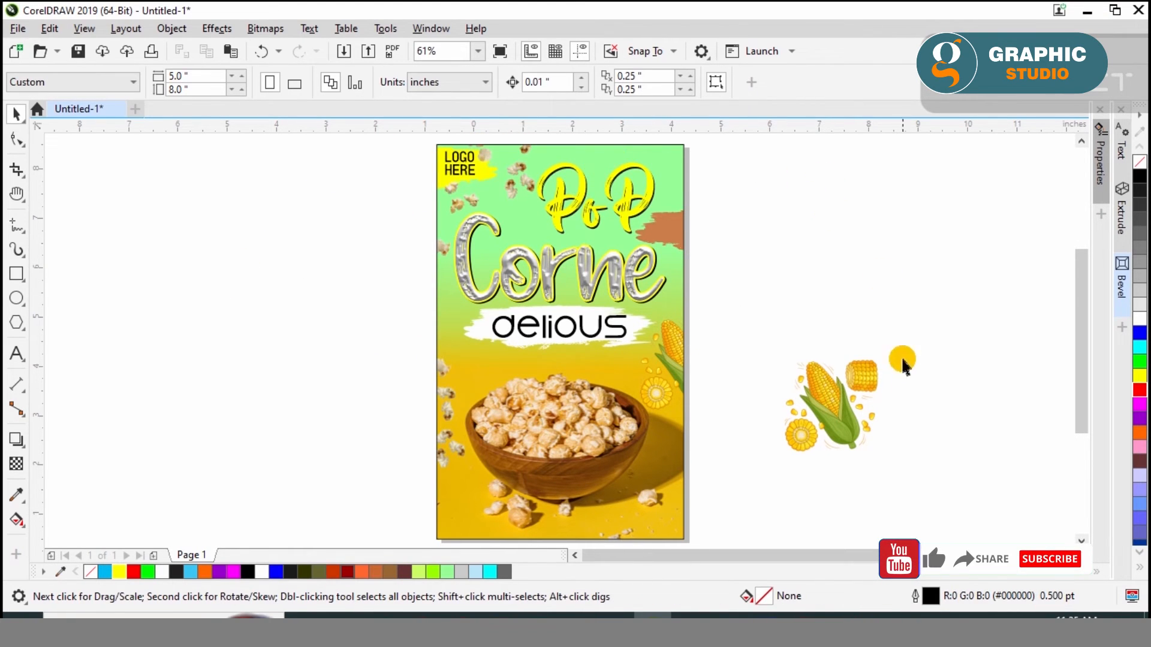
Move the spare corn illustration across the poster's left edge beside the tagline and duplicate it onto the empty area further left
{"action": "left_click_drag", "start_coordinate": [847, 416], "coordinate": [438, 305]}
{"action": "scroll", "coordinate": [438, 305], "scroll_direction": "up", "scroll_amount": 4}
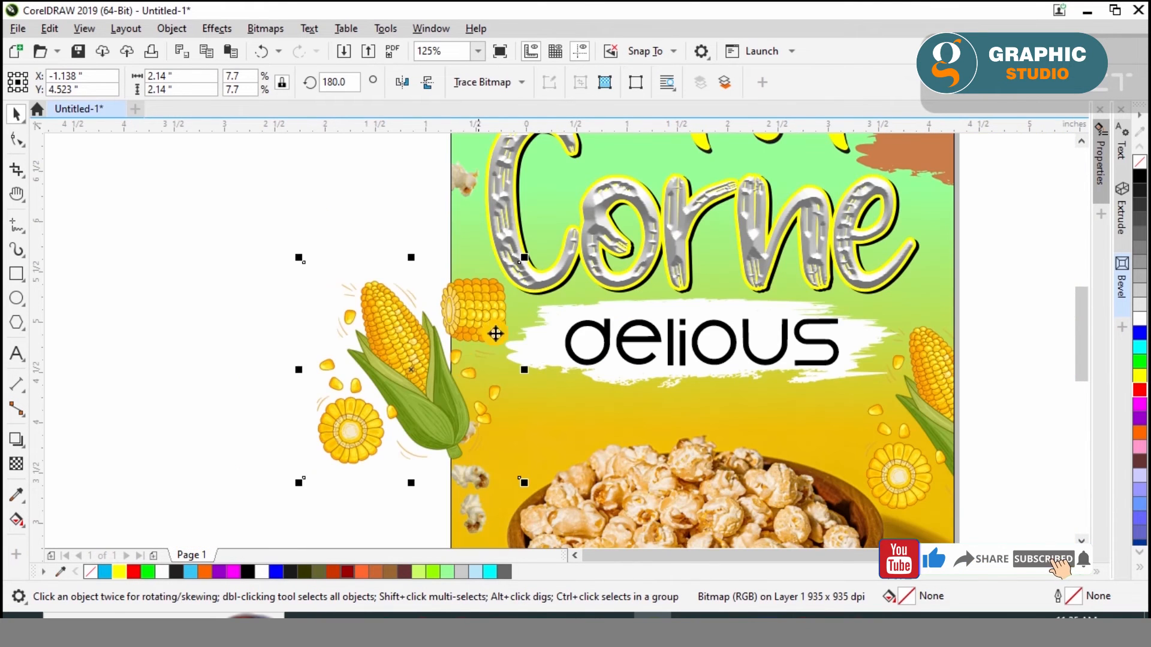
{"action": "left_click_drag", "start_coordinate": [430, 411], "coordinate": [174, 364]}
{"action": "left_click", "coordinate": [237, 342]}
{"action": "right_click", "coordinate": [174, 363]}
PowerClip the corn illustration overlapping the poster's left edge inside the poster background
{"action": "right_click", "coordinate": [403, 393]}
{"action": "left_click", "coordinate": [477, 352]}
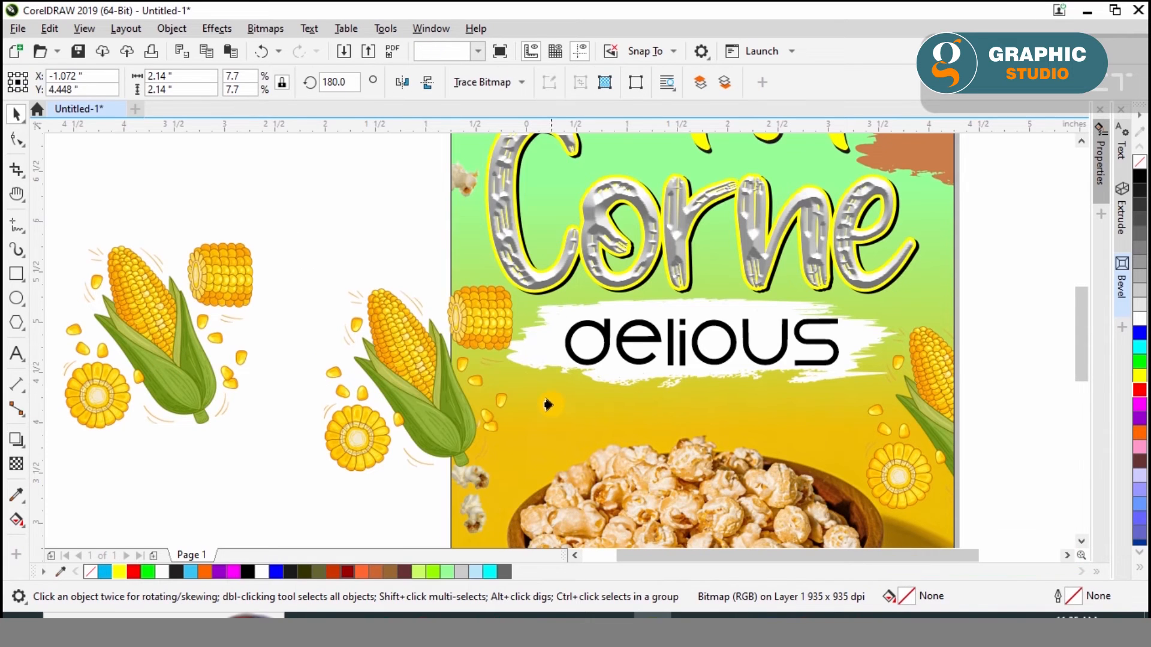
{"action": "left_click", "coordinate": [547, 403]}
{"action": "left_click", "coordinate": [371, 319]}
Move the spare corn illustration to the poster's upper-right corner and nudge it up and left so only its round slice overlaps the page
{"action": "scroll", "coordinate": [378, 325], "scroll_direction": "down", "scroll_amount": 1}
{"action": "left_click_drag", "start_coordinate": [246, 311], "coordinate": [670, 154]}
{"action": "scroll", "coordinate": [662, 152], "scroll_direction": "up", "scroll_amount": 2}
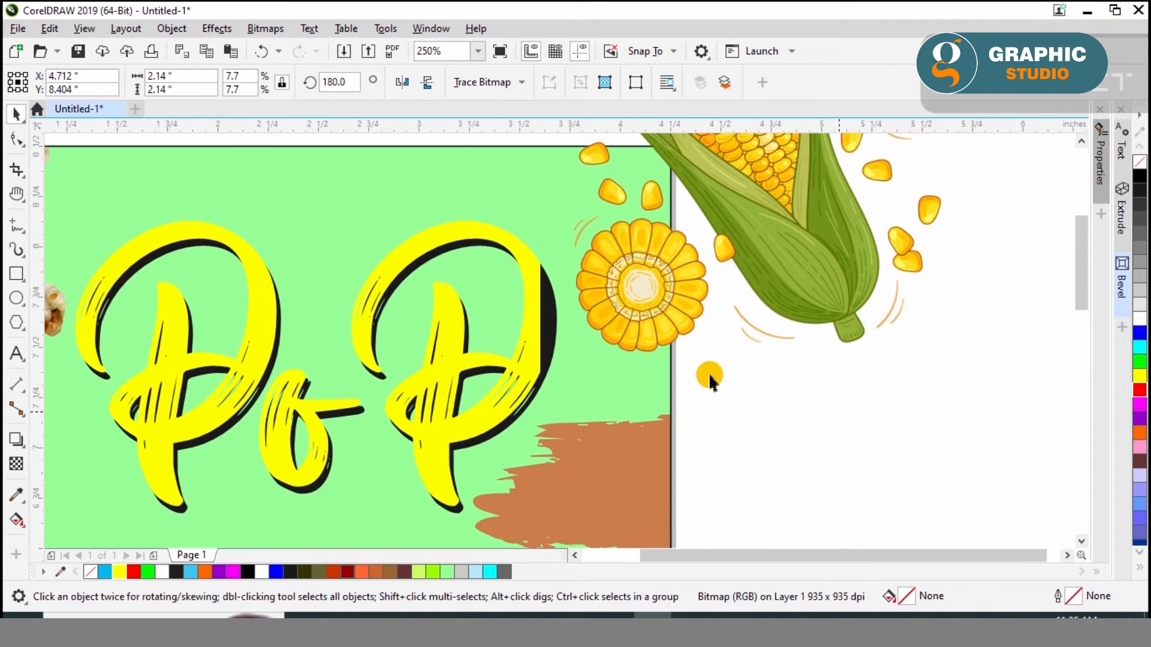
{"action": "scroll", "coordinate": [709, 372], "scroll_direction": "down", "scroll_amount": 1}
{"action": "key", "text": "Left"}
{"action": "key", "text": "Left"}
{"action": "key", "text": "Left"}
{"action": "key", "text": "Left"}
{"action": "key", "text": "Left"}
{"action": "key", "text": "Up"}
{"action": "key", "text": "Up"}
{"action": "key", "text": "Up"}
{"action": "key", "text": "Up"}
{"action": "key", "text": "Up"}
{"action": "key", "text": "Up"}
{"action": "key", "text": "Up"}
{"action": "key", "text": "Up"}
{"action": "key", "text": "Left"}
{"action": "key", "text": "Left"}
{"action": "key", "text": "Left"}
{"action": "key", "text": "Left"}
{"action": "key", "text": "Left"}
{"action": "key", "text": "Left"}
{"action": "key", "text": "Left"}
Duplicate the upper-right corn illustration onto the empty area beside the poster
{"action": "right_click", "coordinate": [793, 294]}
{"action": "key", "text": "Escape"}
{"action": "left_click_drag", "start_coordinate": [819, 316], "coordinate": [983, 480]}
{"action": "right_click", "coordinate": [983, 480]}
PowerClip the upper-right corner corn illustration inside the poster background
{"action": "right_click", "coordinate": [792, 331]}
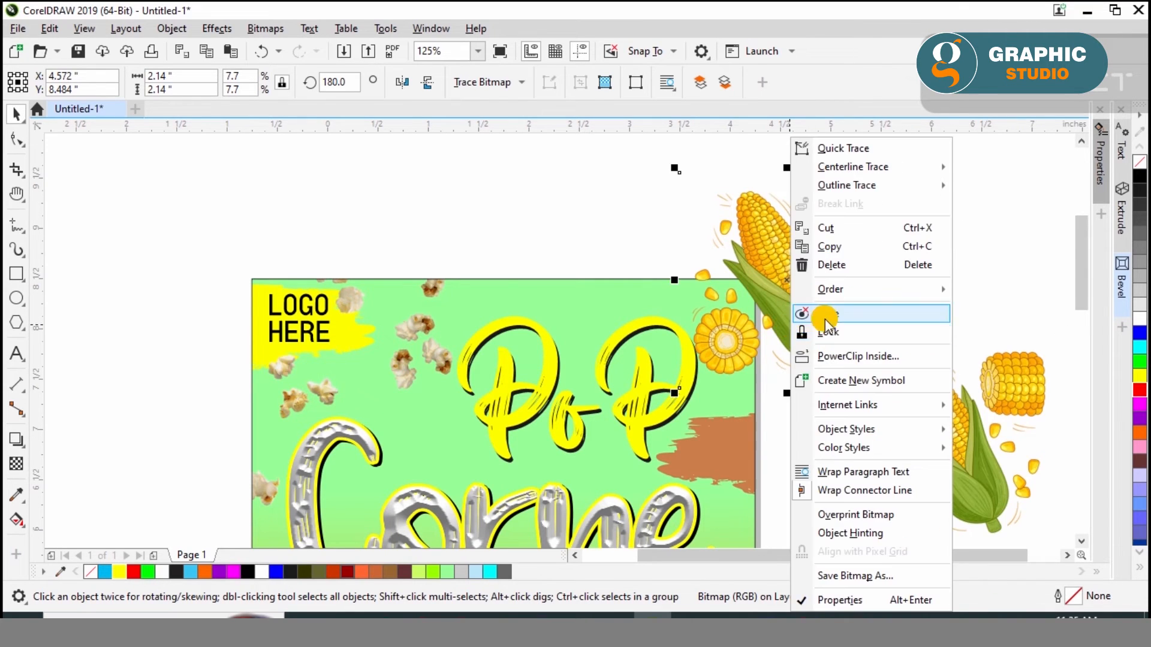
{"action": "left_click", "coordinate": [825, 329]}
{"action": "left_click", "coordinate": [599, 292]}
{"action": "key", "text": "shift+F4"}
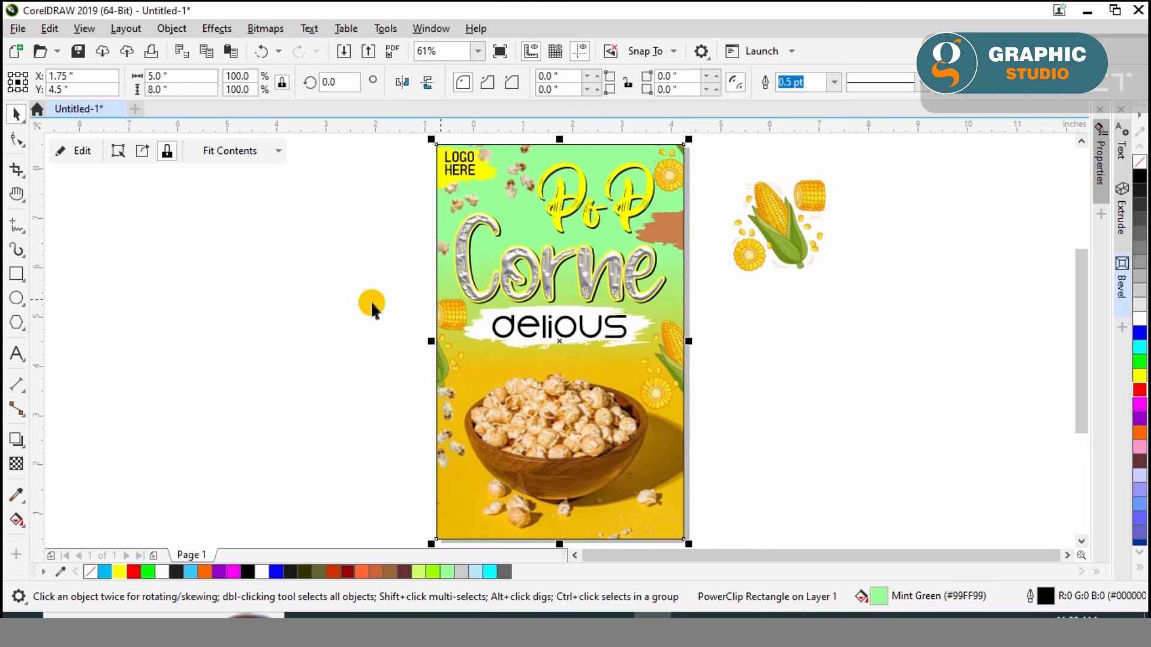
Delete the spare corn illustration to the right of the poster
{"action": "left_click", "coordinate": [713, 252]}
{"action": "left_click", "coordinate": [798, 231]}
{"action": "left_click_drag", "start_coordinate": [841, 167], "coordinate": [825, 188]}
{"action": "left_click_drag", "start_coordinate": [777, 236], "coordinate": [794, 407]}
{"action": "key", "text": "Delete"}
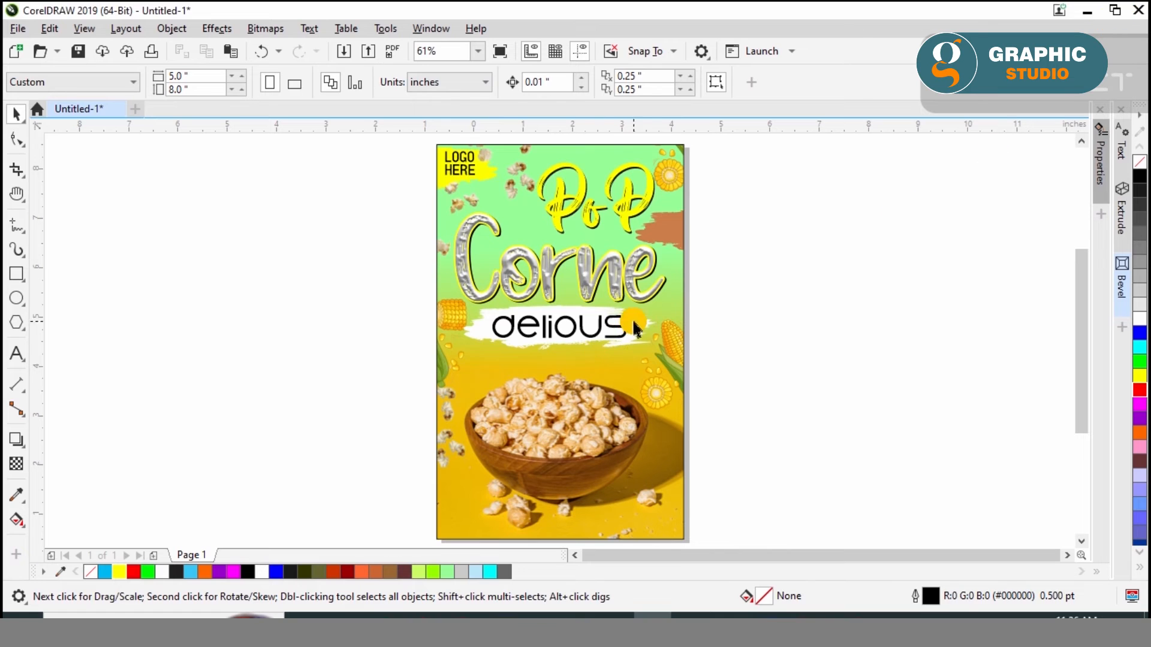
Copy the tagline's white brush stroke to the poster's lower-left corner and shrink it to about 1.36 by 0.45 inches
{"action": "left_click", "coordinate": [631, 349]}
{"action": "left_click_drag", "start_coordinate": [631, 349], "coordinate": [451, 519]}
{"action": "key", "text": "F3"}
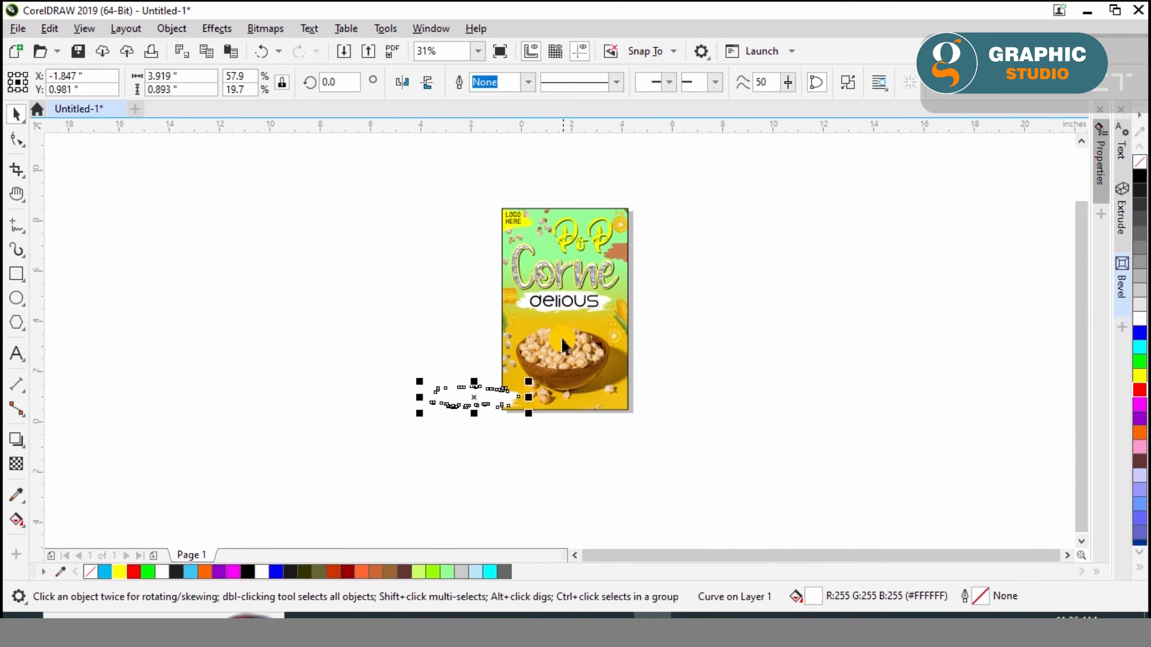
{"action": "scroll", "coordinate": [527, 406], "scroll_direction": "up", "scroll_amount": 3}
{"action": "left_click_drag", "start_coordinate": [451, 253], "coordinate": [190, 314]}
{"action": "mouse_move", "coordinate": [137, 338]}
{"action": "left_mouse_down"}
{"action": "mouse_move", "coordinate": [516, 369]}
{"action": "mouse_move", "coordinate": [484, 419]}
{"action": "left_mouse_up"}
{"action": "mouse_move", "coordinate": [481, 371]}
{"action": "left_mouse_down"}
{"action": "mouse_move", "coordinate": [423, 360]}
{"action": "mouse_move", "coordinate": [425, 339]}
{"action": "left_mouse_up"}
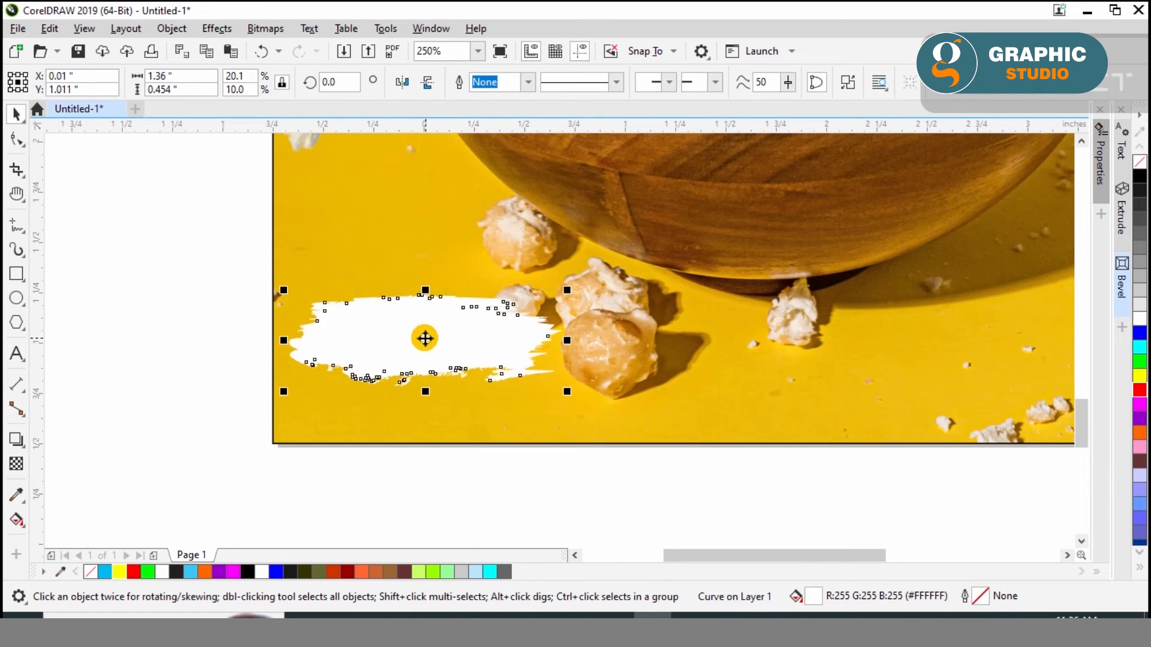
Fill the small lower-left brush stroke with yellow
{"action": "left_click", "coordinate": [218, 367]}
{"action": "left_click", "coordinate": [409, 328]}
{"action": "left_click", "coordinate": [1139, 376]}
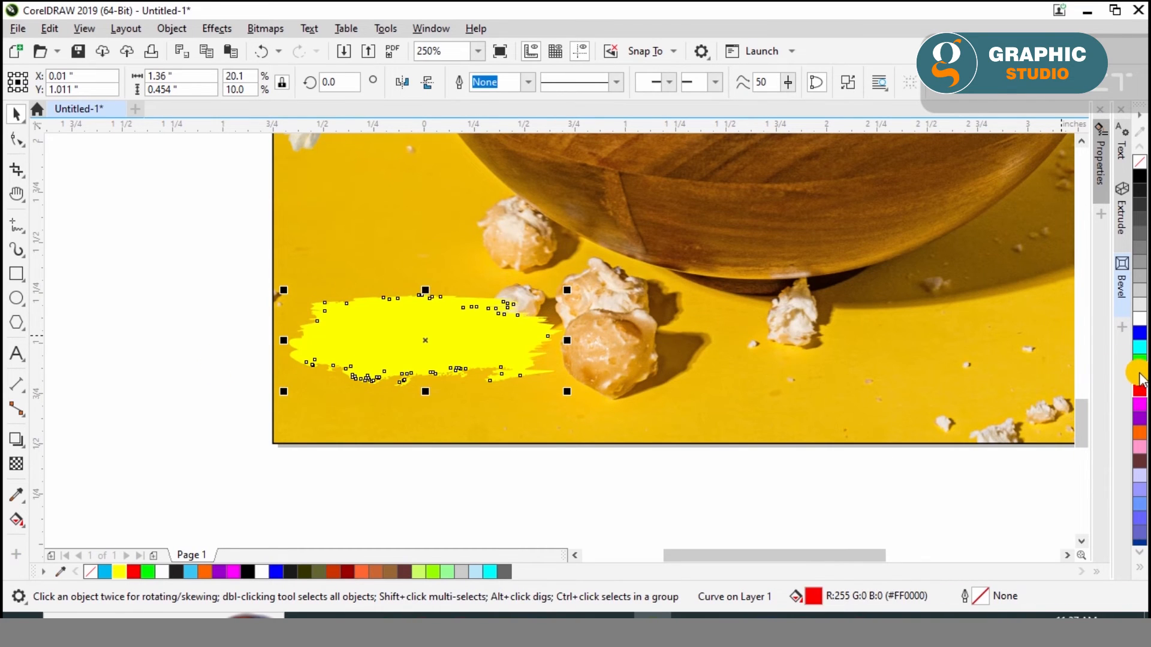
{"action": "left_click", "coordinate": [146, 338]}
Add the text "Order Now" over the yellow lower-left brush stroke
{"action": "left_click", "coordinate": [360, 318]}
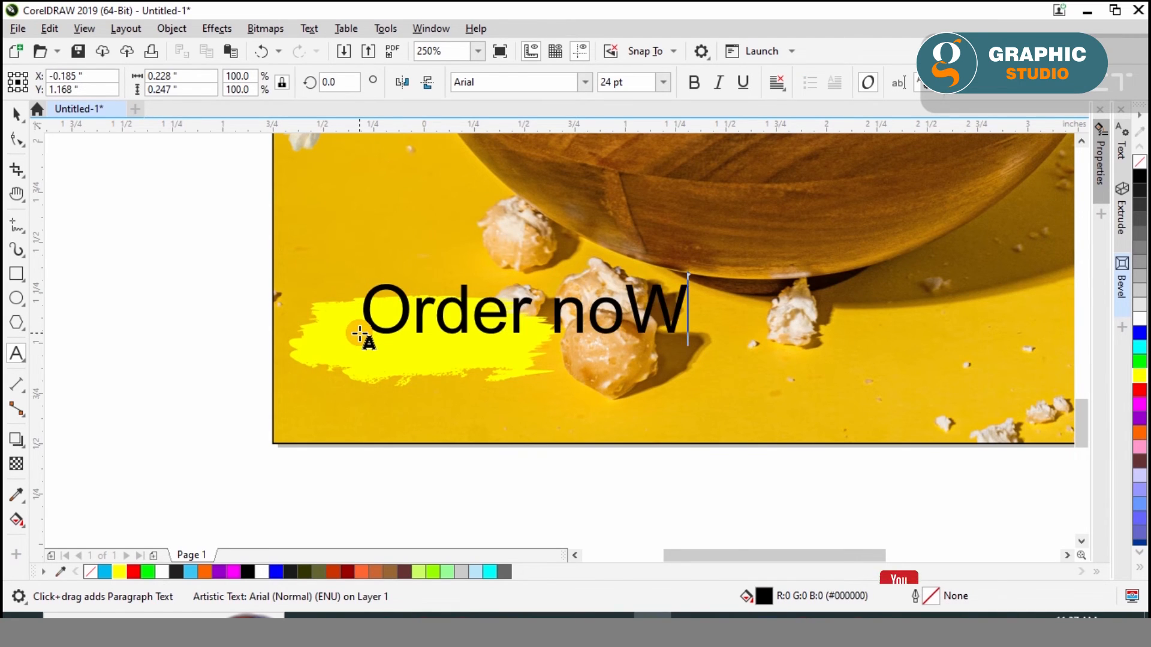
{"action": "left_click", "coordinate": [16, 117]}
{"action": "left_click_drag", "start_coordinate": [419, 311], "coordinate": [392, 337]}
{"action": "left_click_drag", "start_coordinate": [598, 376], "coordinate": [533, 358]}
{"action": "scroll", "coordinate": [421, 325], "scroll_direction": "up", "scroll_amount": 2}
{"action": "double_click", "coordinate": [576, 346]}
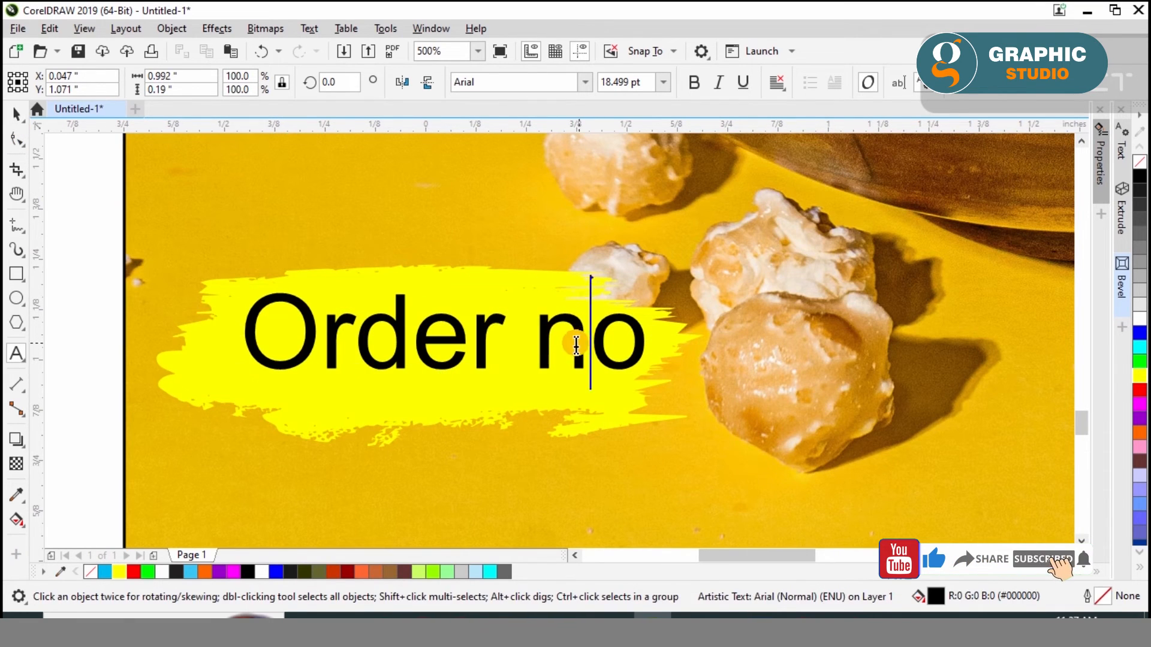
{"action": "type", "text": "Now"}
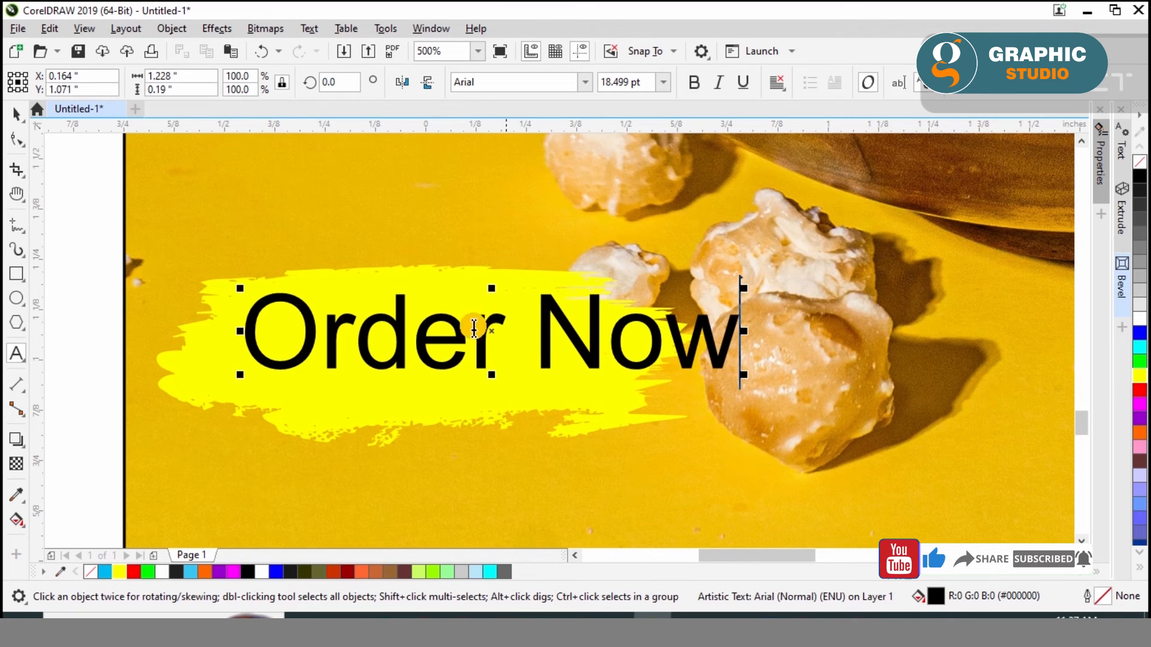
Scale the Order Now text to about 15 pt and center it on the yellow brush stroke
{"action": "left_click_drag", "start_coordinate": [744, 289], "coordinate": [605, 301]}
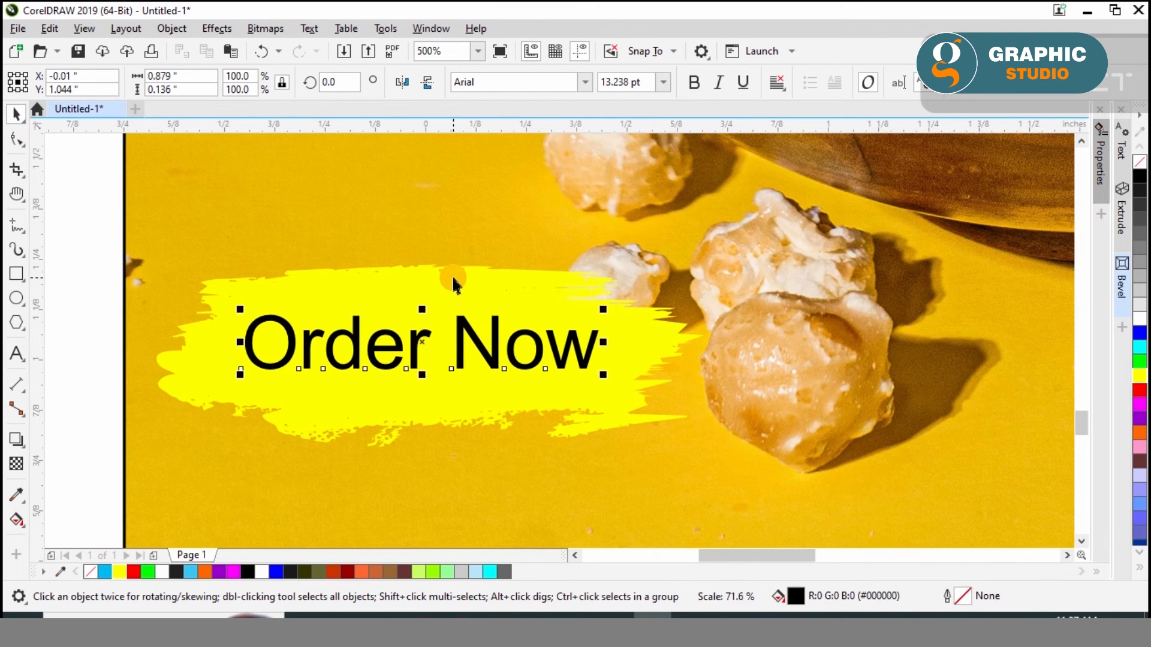
{"action": "left_click", "coordinate": [454, 278], "text": "shift"}
{"action": "key", "text": "c"}
{"action": "key", "text": "e"}
{"action": "left_click", "coordinate": [405, 354]}
{"action": "left_click_drag", "start_coordinate": [404, 354], "coordinate": [399, 342]}
{"action": "left_click_drag", "start_coordinate": [612, 378], "coordinate": [635, 389]}
{"action": "left_click_drag", "start_coordinate": [248, 306], "coordinate": [226, 291]}
Set the Order Now text in the Baby Blue font at about 21 pt, centered on the brush stroke
{"action": "left_click", "coordinate": [586, 84]}
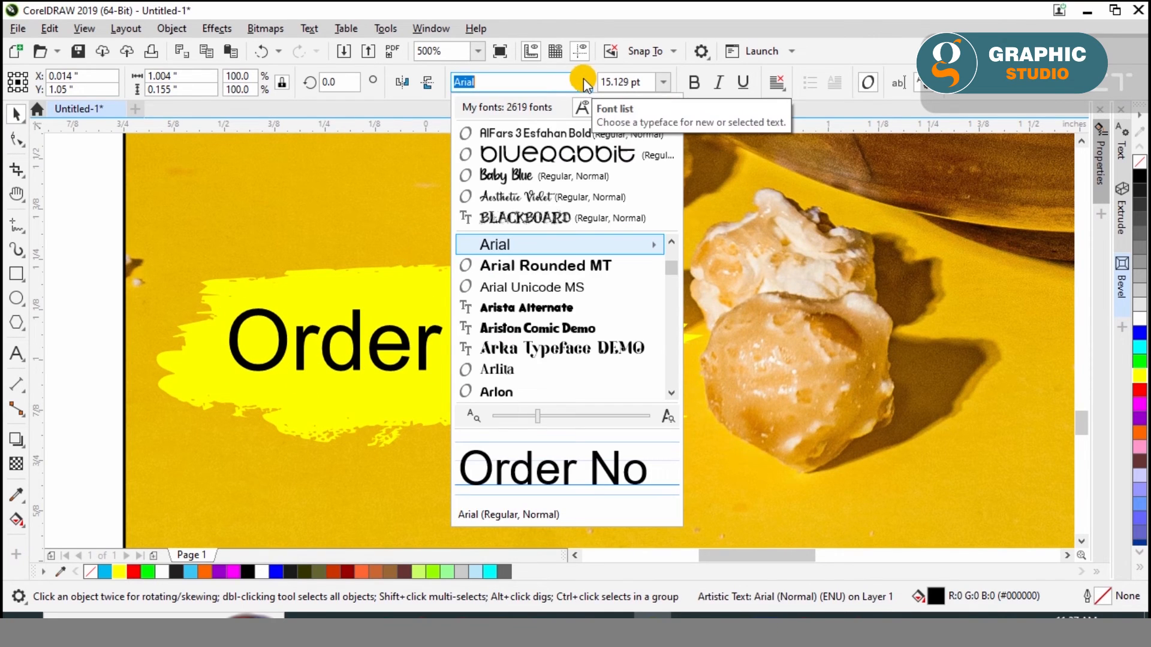
{"action": "left_click", "coordinate": [558, 177]}
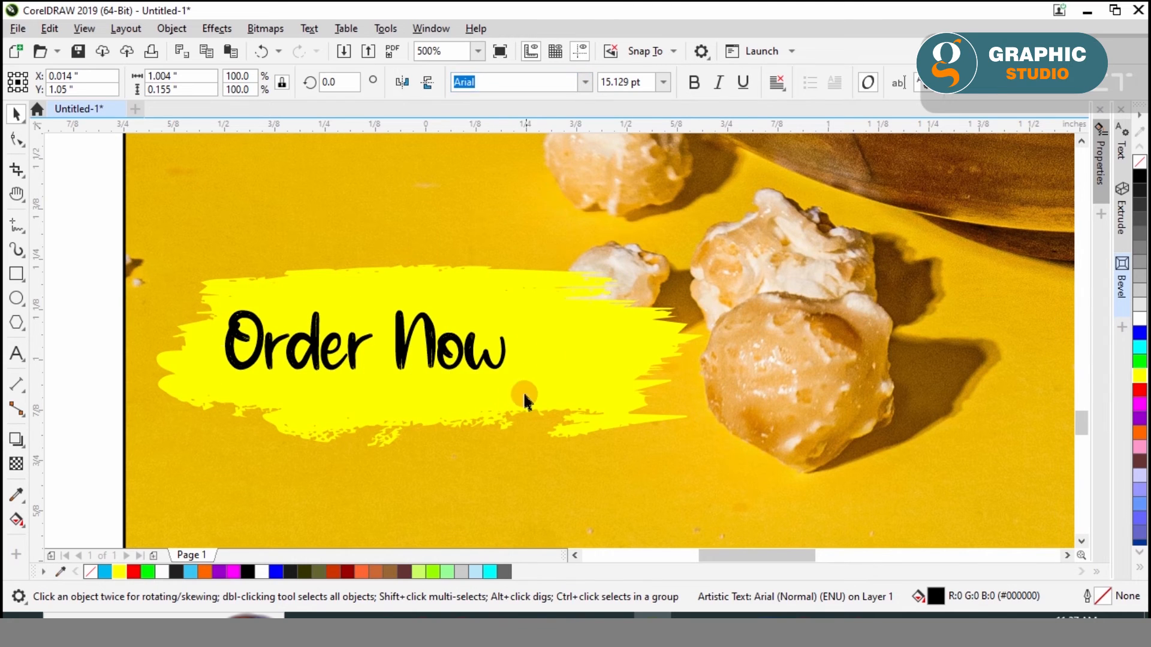
{"action": "left_click_drag", "start_coordinate": [512, 378], "coordinate": [617, 419]}
{"action": "key", "text": "c"}
{"action": "left_click", "coordinate": [478, 289]}
{"action": "left_click", "coordinate": [476, 316]}
{"action": "key", "text": "Up"}
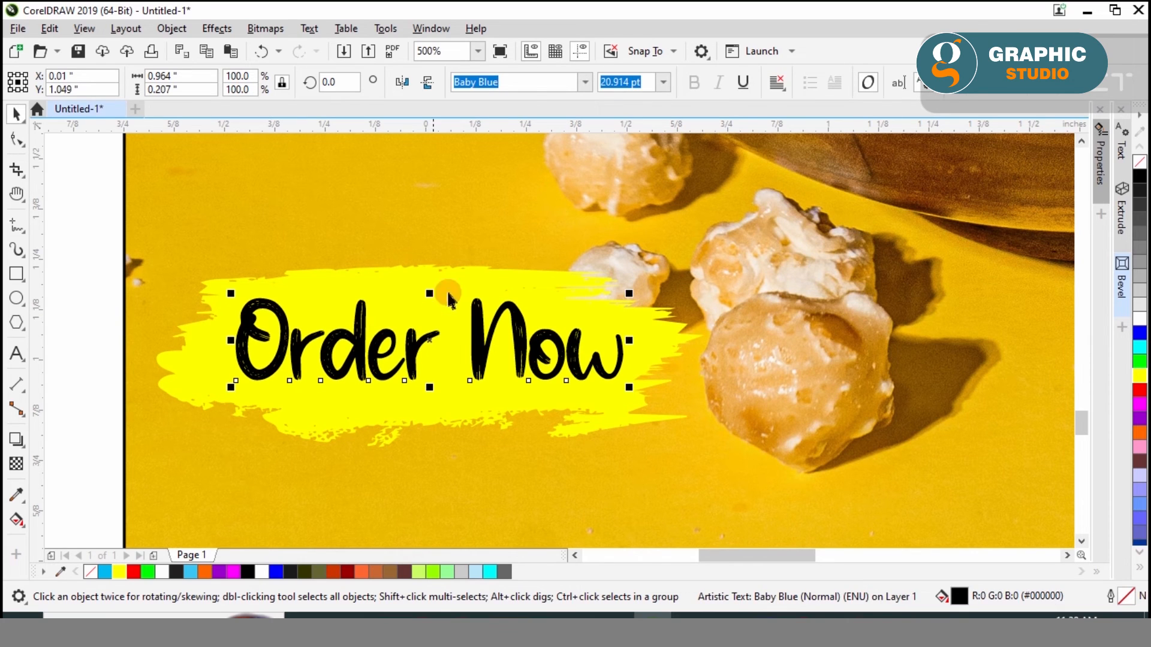
Group the Order Now text with its yellow brush stroke and shift the group slightly down
{"action": "left_click", "coordinate": [483, 272], "text": "shift"}
{"action": "key", "text": "ctrl+g"}
{"action": "scroll", "coordinate": [336, 306], "scroll_direction": "down", "scroll_amount": 2}
{"action": "left_click_drag", "start_coordinate": [386, 334], "coordinate": [390, 342]}
{"action": "left_click", "coordinate": [320, 342], "text": "ctrl"}
{"action": "left_click_drag", "start_coordinate": [320, 342], "coordinate": [645, 406]}
{"action": "right_click", "coordinate": [646, 405]}
{"action": "double_click", "coordinate": [646, 406]}
{"action": "key", "text": "ctrl+a"}
{"action": "type", "text": "ww"}
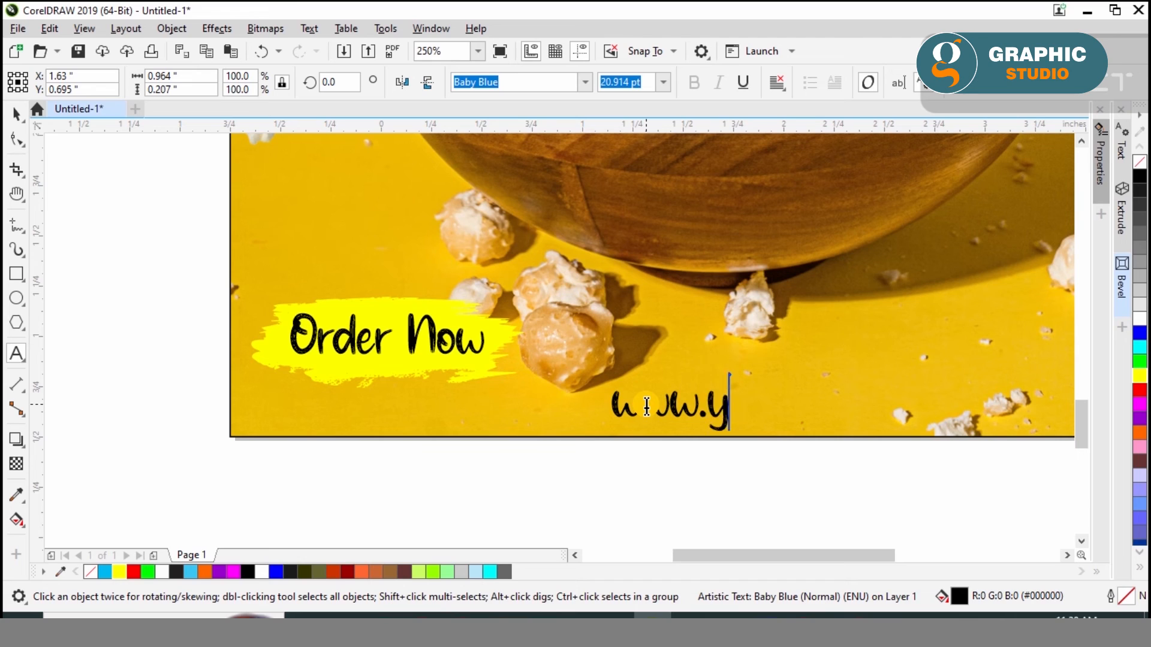
{"action": "type", "text": "w.yourwebsite.com"}
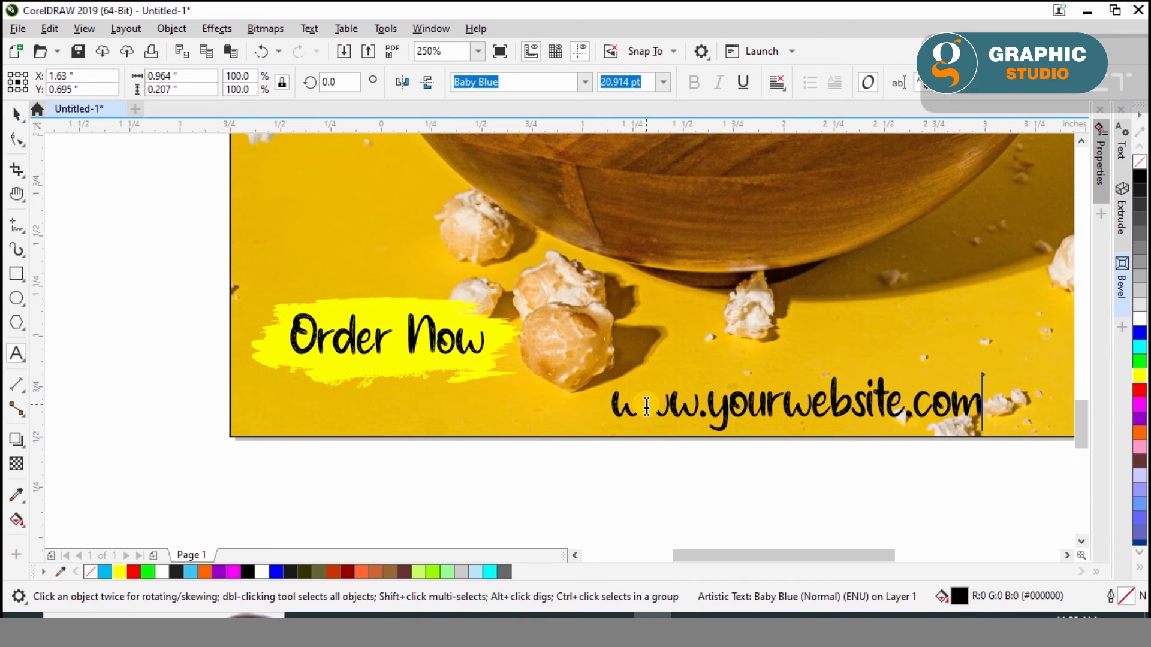
Set the web address in the AlFars 3 Esfahan Bold font and shift it slightly up inside the page
{"action": "left_click", "coordinate": [15, 112]}
{"action": "left_click", "coordinate": [585, 82]}
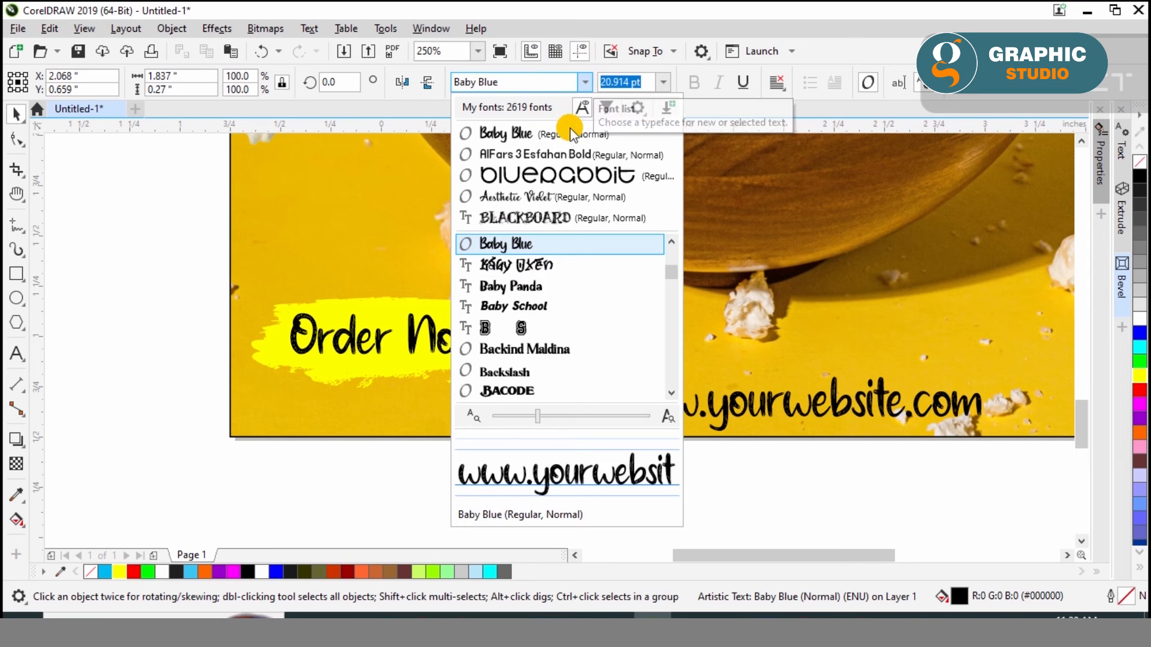
{"action": "left_click", "coordinate": [552, 154]}
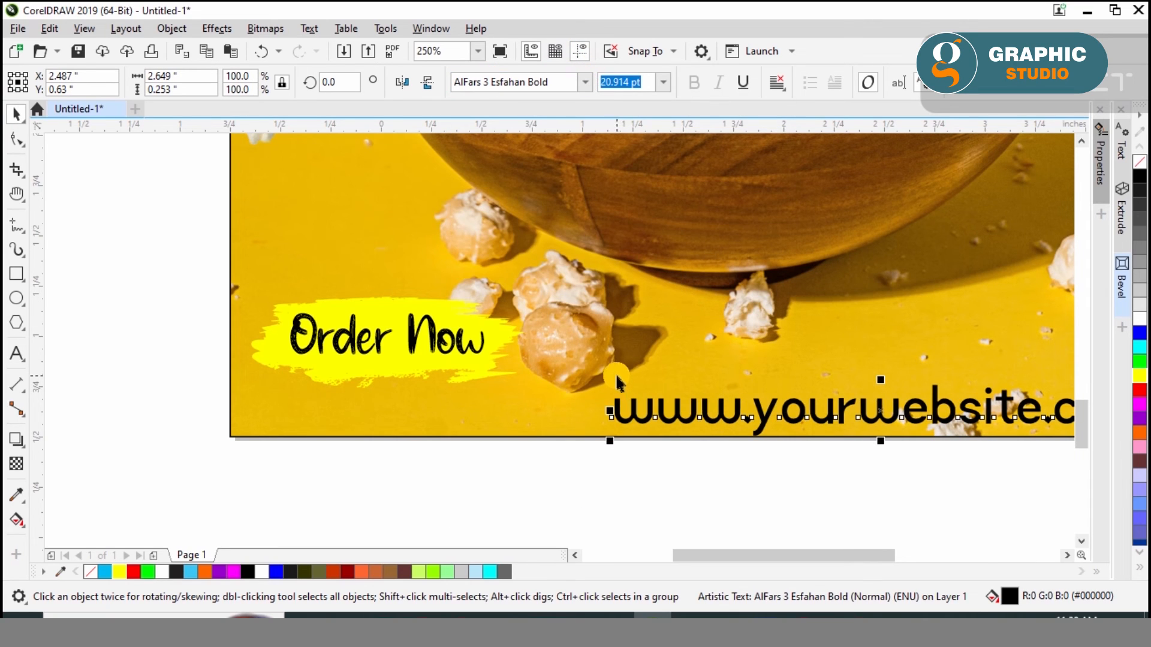
{"action": "scroll", "coordinate": [618, 382], "scroll_direction": "down", "scroll_amount": 2}
{"action": "scroll", "coordinate": [858, 441], "scroll_direction": "up", "scroll_amount": 2}
{"action": "left_click_drag", "start_coordinate": [844, 415], "coordinate": [857, 399]}
{"action": "scroll", "coordinate": [858, 398], "scroll_direction": "down", "scroll_amount": 1}
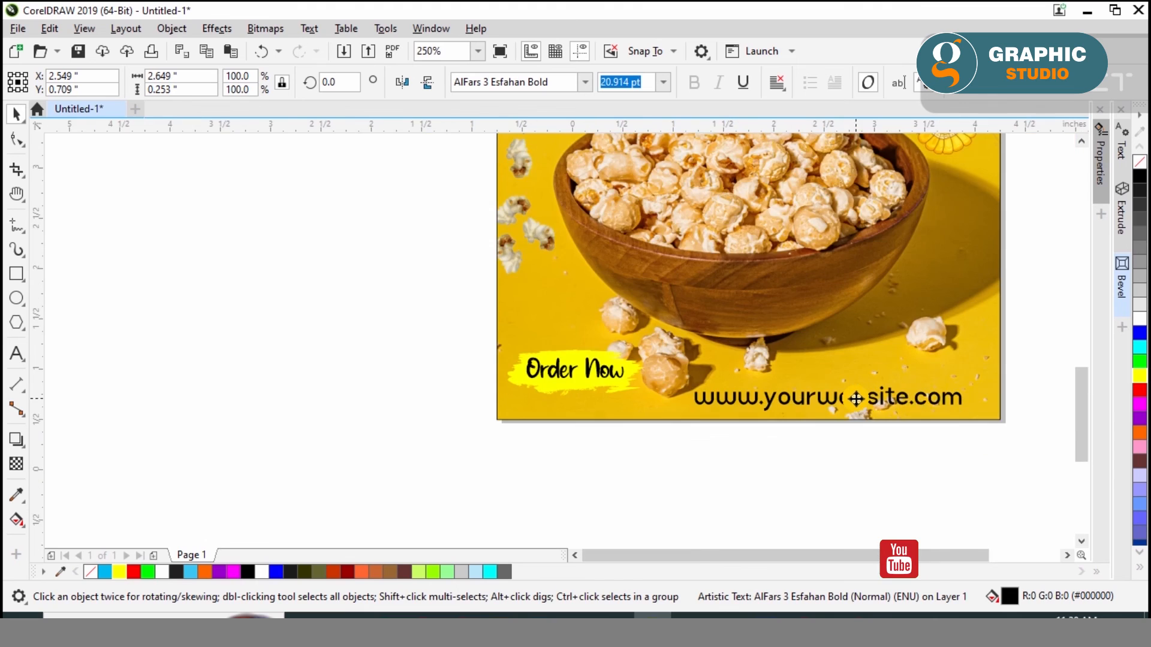
Align the web address vertically with the center of the Order Now brush stroke and move both slightly down
{"action": "scroll", "coordinate": [992, 407], "scroll_direction": "up", "scroll_amount": 1}
{"action": "left_click", "coordinate": [287, 329], "text": "shift"}
{"action": "key", "text": "e"}
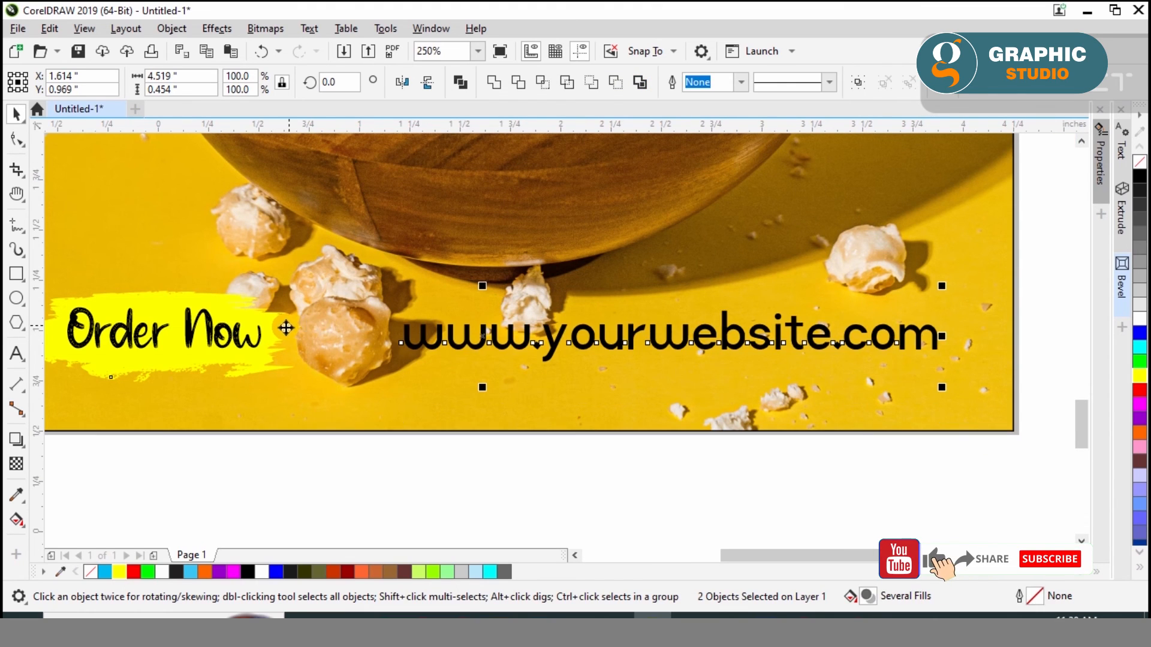
{"action": "left_click_drag", "start_coordinate": [510, 348], "coordinate": [509, 379]}
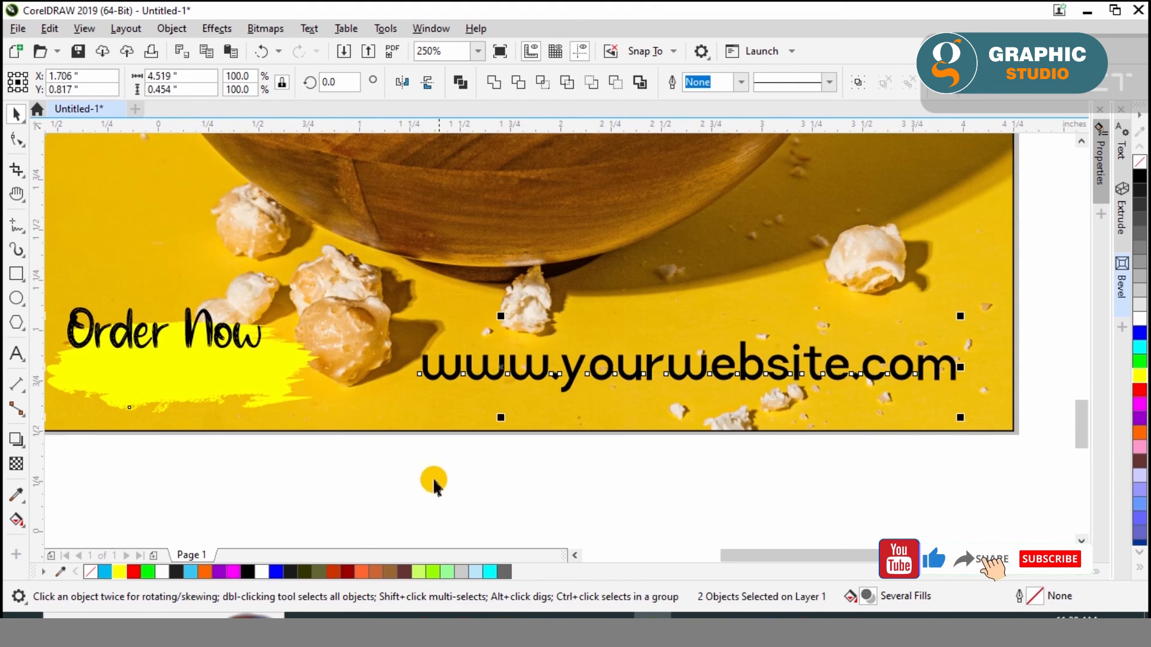
Center the Order Now text on its yellow brush stroke and nudge the text slightly up
{"action": "left_click", "coordinate": [412, 488]}
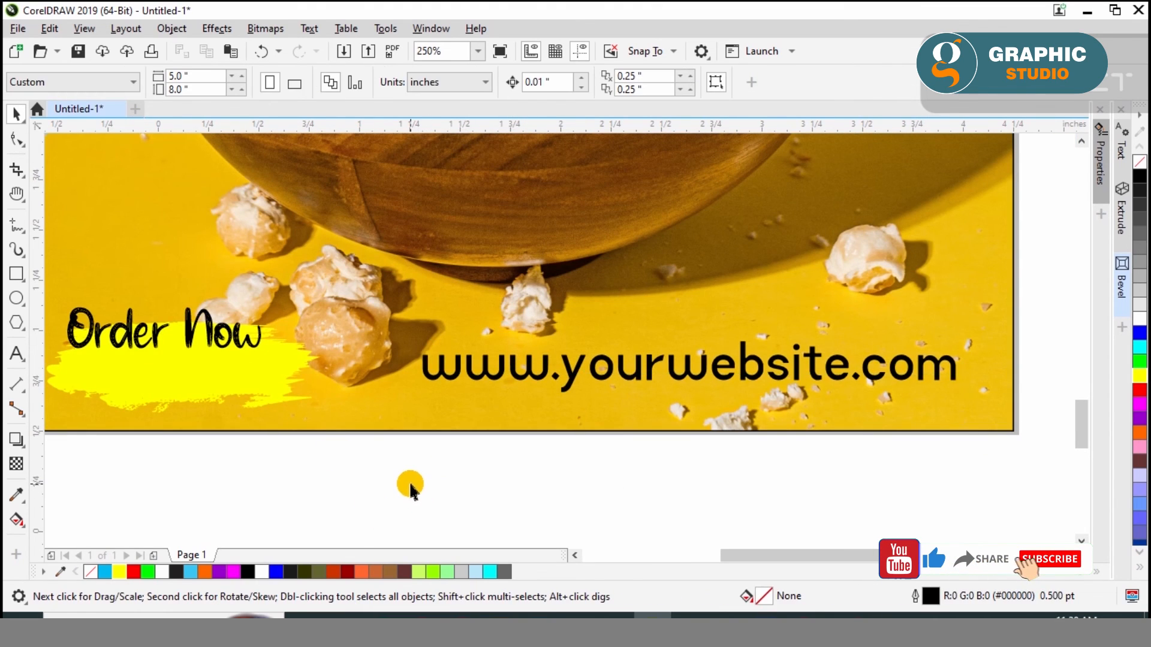
{"action": "left_click", "coordinate": [217, 339]}
{"action": "left_click", "coordinate": [223, 366], "text": "shift"}
{"action": "key", "text": "e"}
{"action": "key", "text": "c"}
{"action": "left_click", "coordinate": [174, 455]}
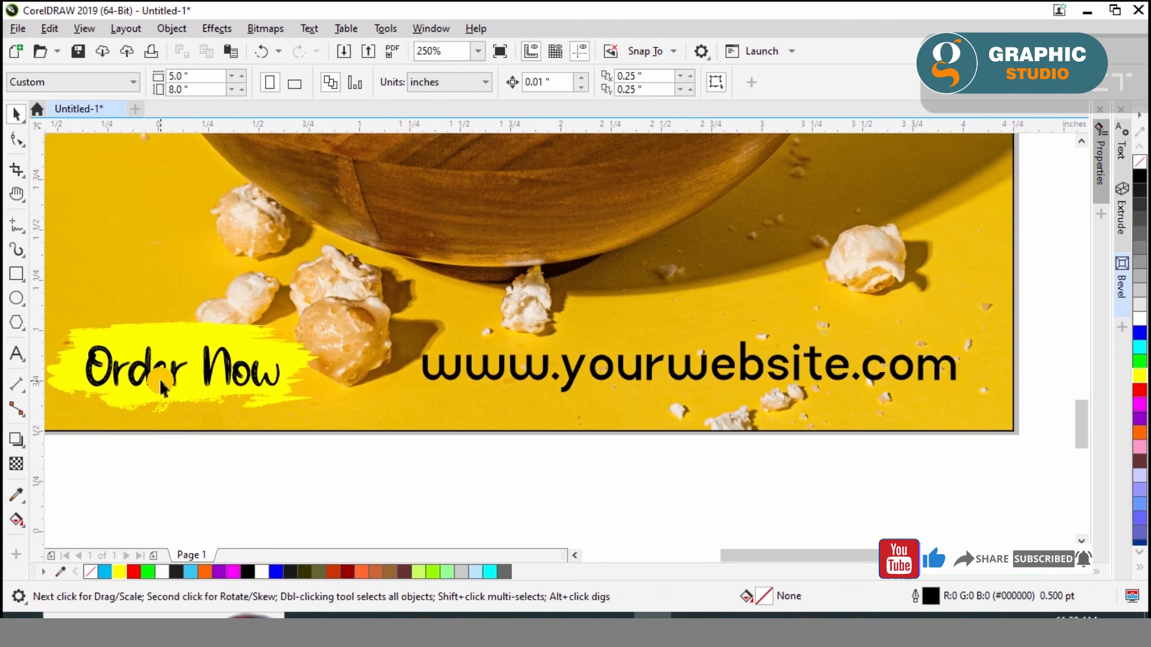
{"action": "left_click", "coordinate": [155, 381]}
{"action": "left_click", "coordinate": [151, 377]}
{"action": "key", "text": "Up"}
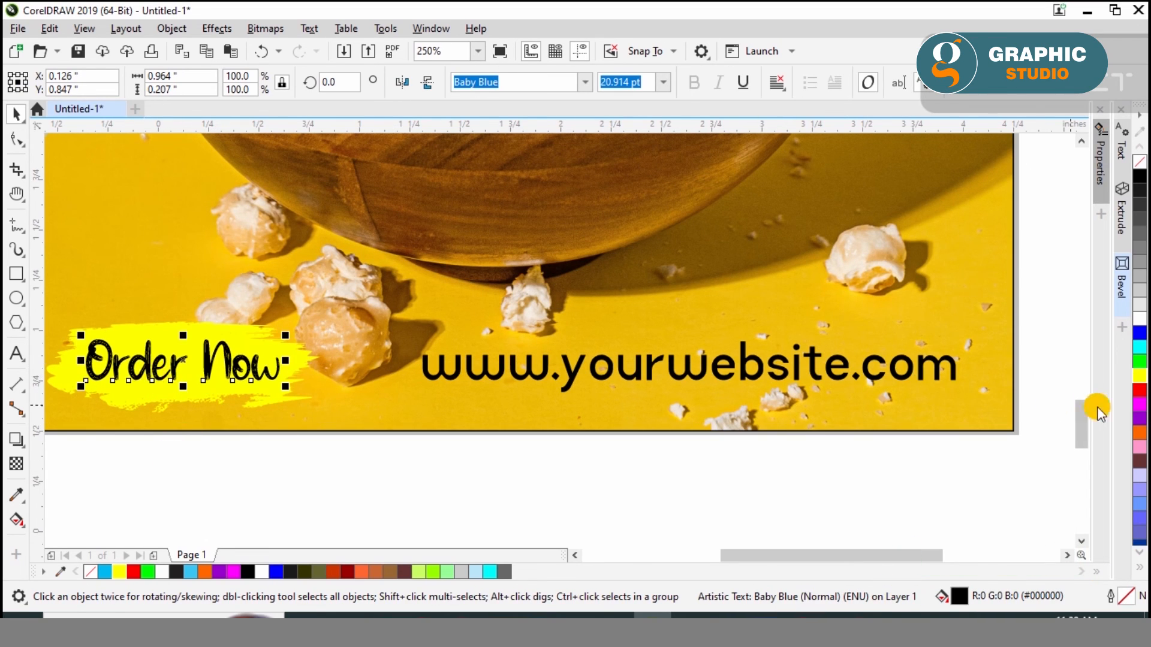
Try a red fill on the Order Now text and return it to black
{"action": "left_click", "coordinate": [1137, 392]}
{"action": "left_click", "coordinate": [1139, 177]}
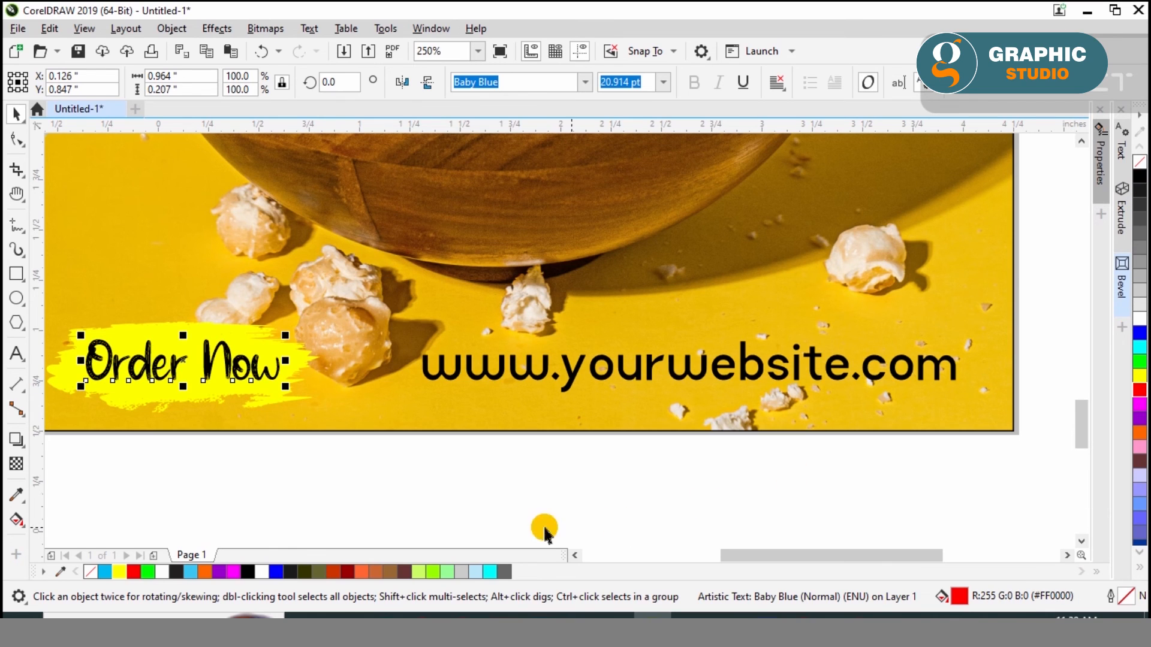
{"action": "left_click", "coordinate": [433, 479]}
Copy the yellow brush stroke over to the web address, stretch it across the text, and bring the text to the front
{"action": "left_click", "coordinate": [495, 374]}
{"action": "left_click", "coordinate": [324, 360]}
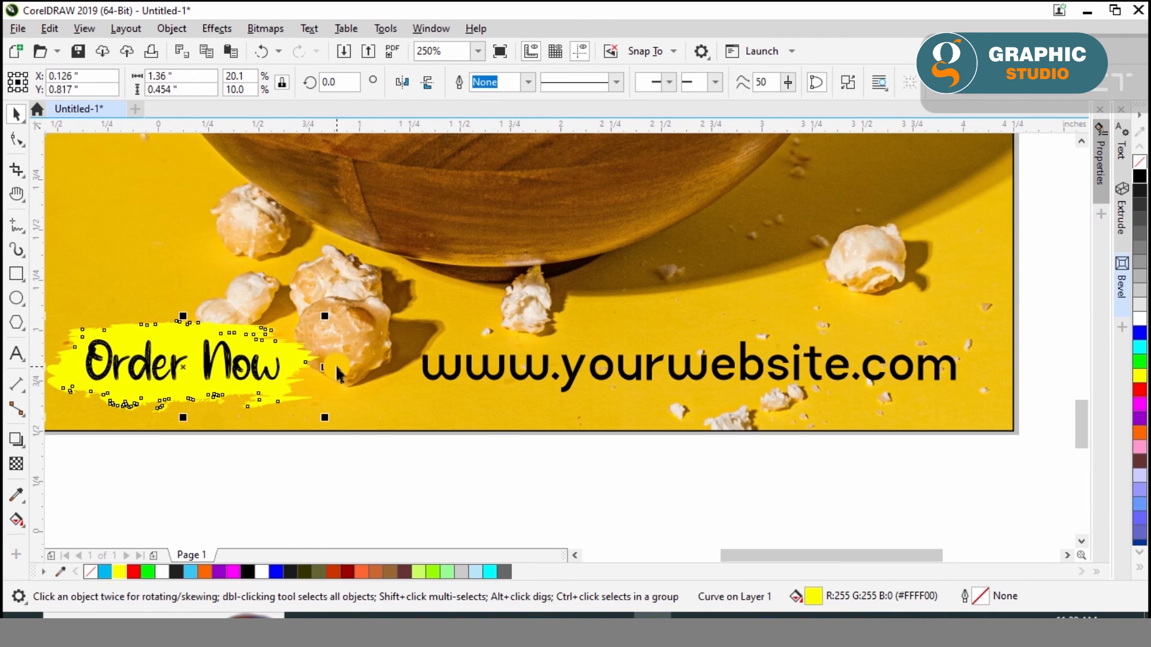
{"action": "mouse_move", "coordinate": [305, 357]}
{"action": "left_mouse_down"}
{"action": "mouse_move", "coordinate": [699, 358]}
{"action": "mouse_move", "coordinate": [646, 366]}
{"action": "mouse_move", "coordinate": [970, 389]}
{"action": "left_mouse_up"}
{"action": "left_click", "coordinate": [958, 377]}
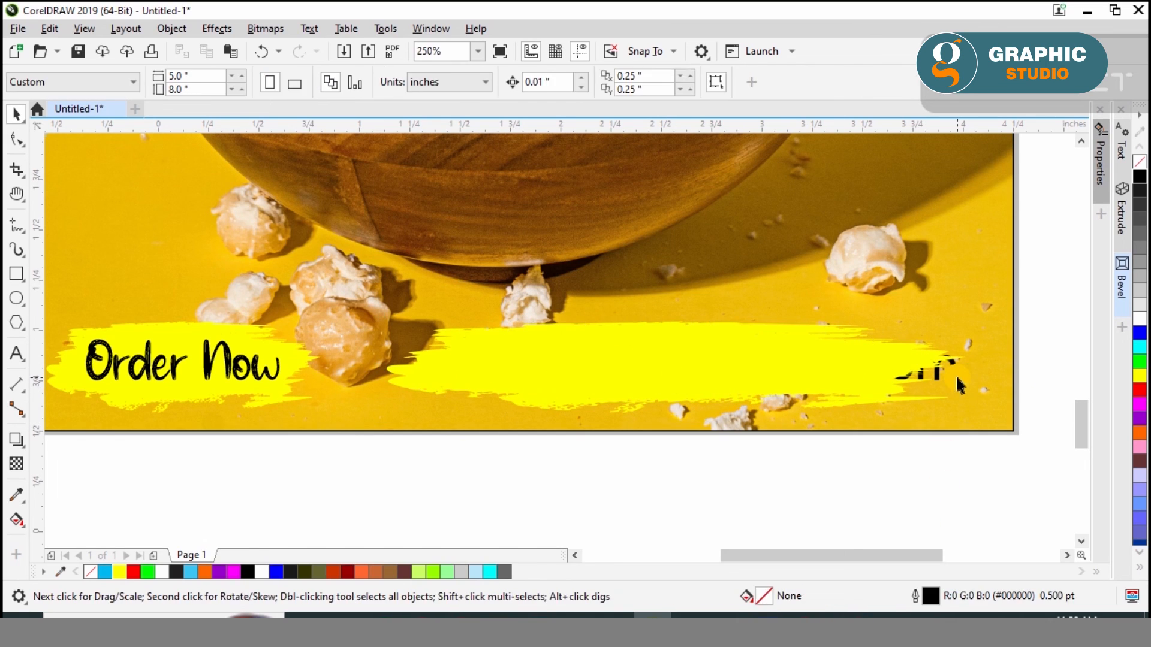
{"action": "key", "text": "shift+Page_Up"}
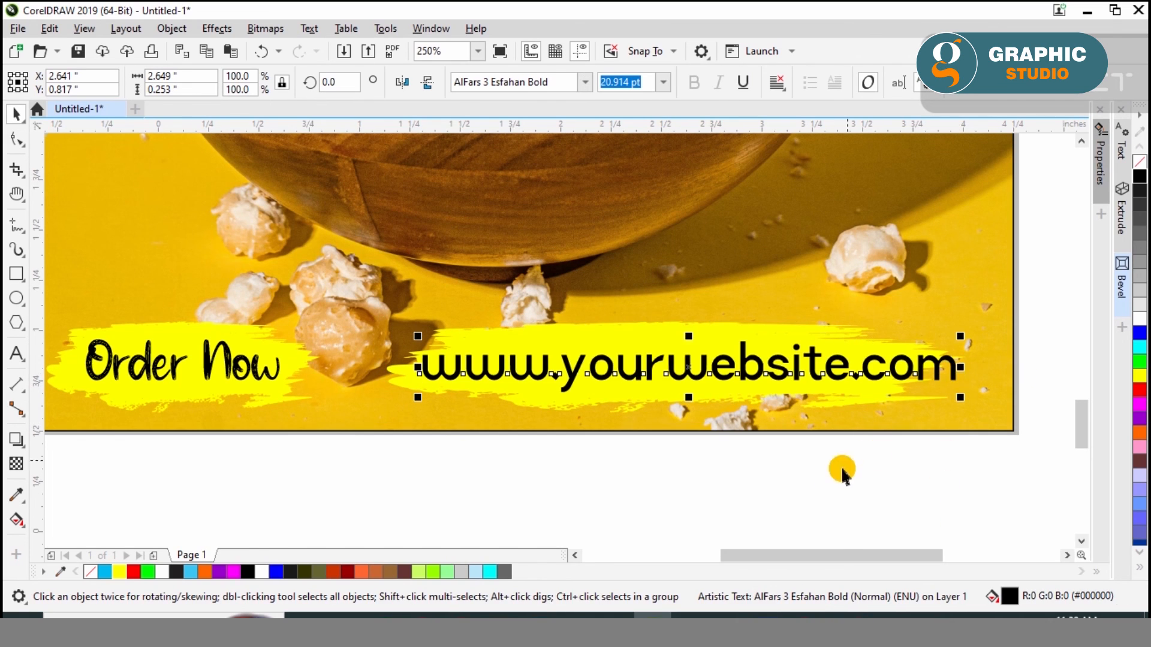
Widen the brush stroke behind the web address to about 3.06 inches
{"action": "left_click", "coordinate": [828, 327]}
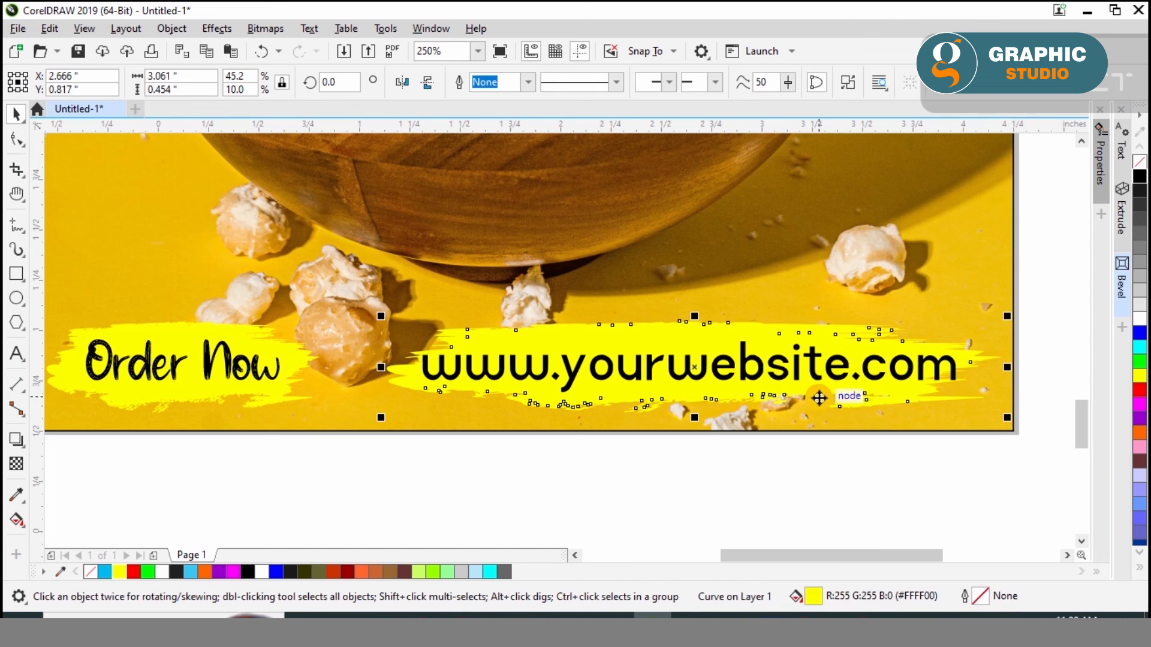
{"action": "left_click", "coordinate": [637, 455]}
{"action": "left_click", "coordinate": [631, 368]}
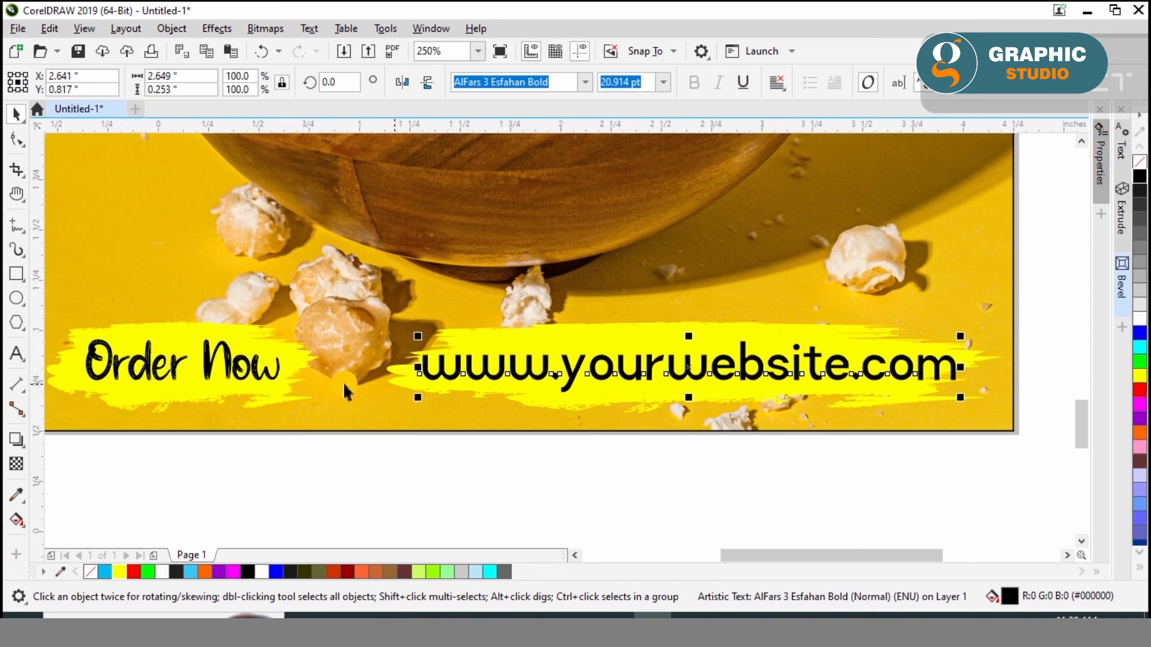
Review the whole poster page with nothing selected
{"action": "left_click", "coordinate": [230, 365]}
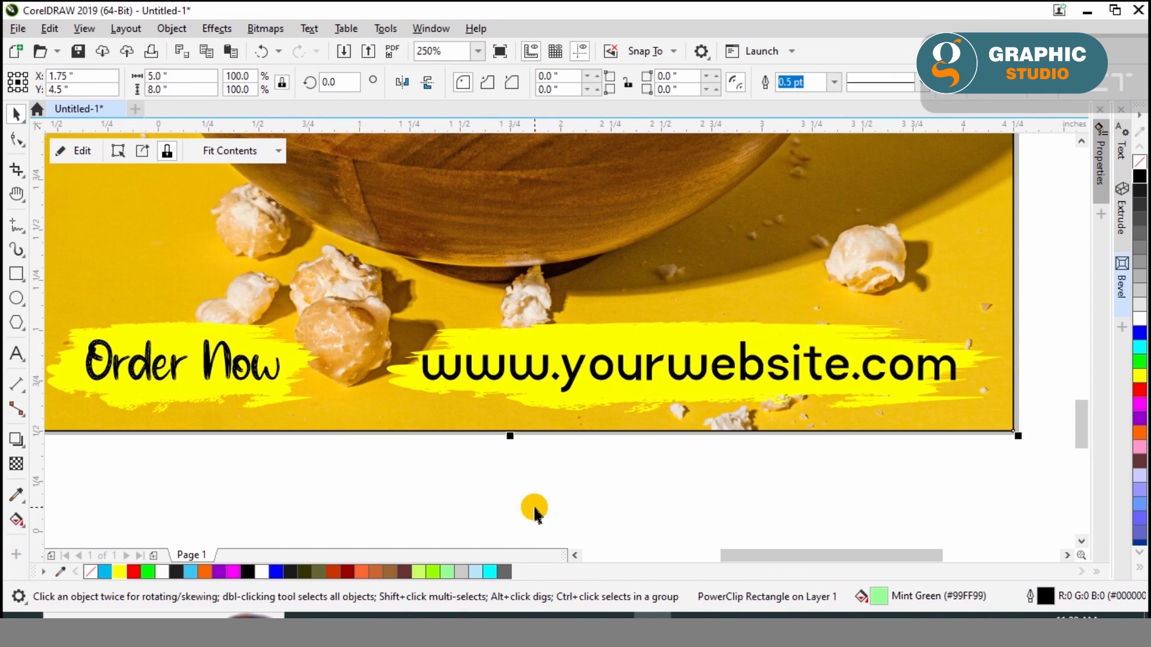
{"action": "key", "text": "shift+F4"}
{"action": "left_click", "coordinate": [767, 417]}
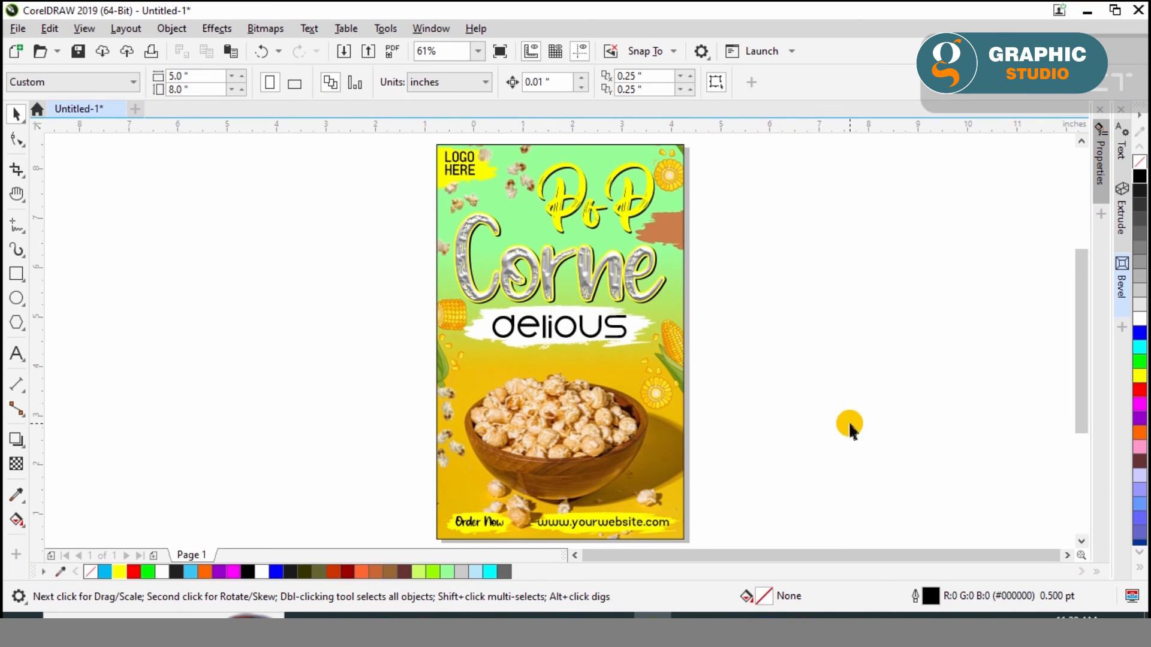